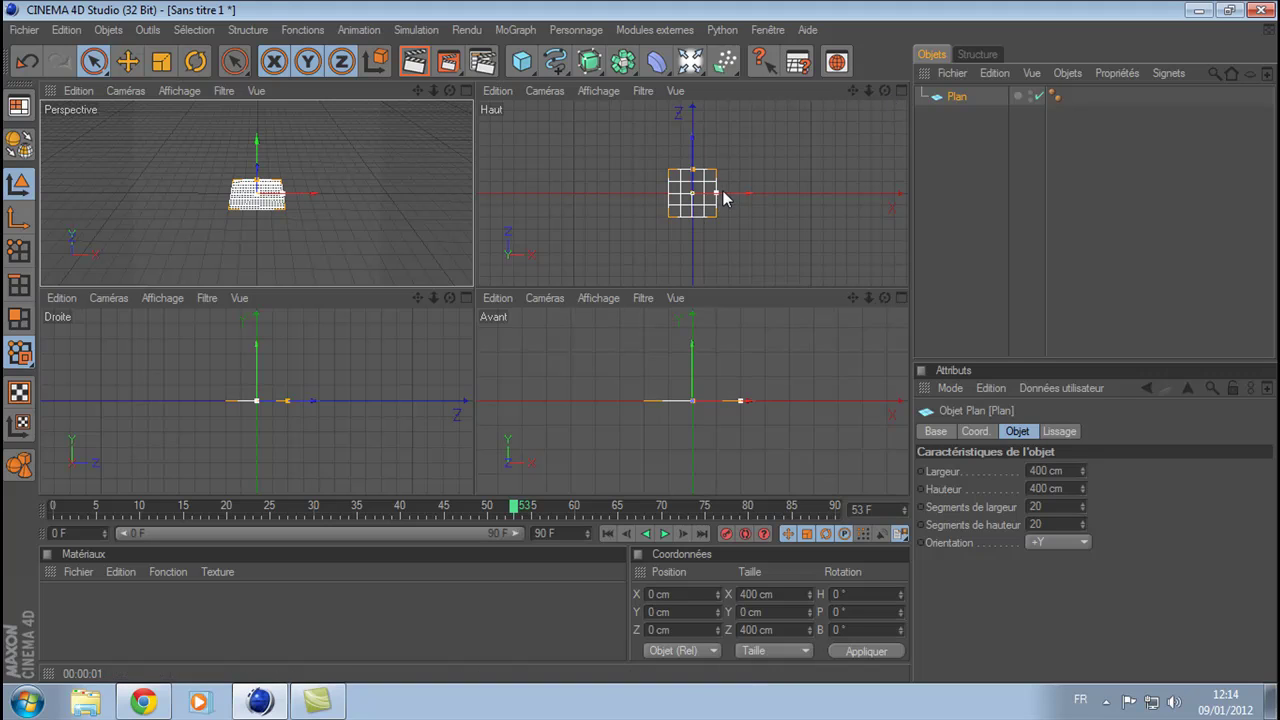
# Enlarge the plane to about 4031 cm in width and about 2002 cm in height
pyautogui.moveTo(718, 193); pyautogui.dragTo(811, 193)
pyautogui.moveTo(692, 169); pyautogui.dragTo(692, 111)
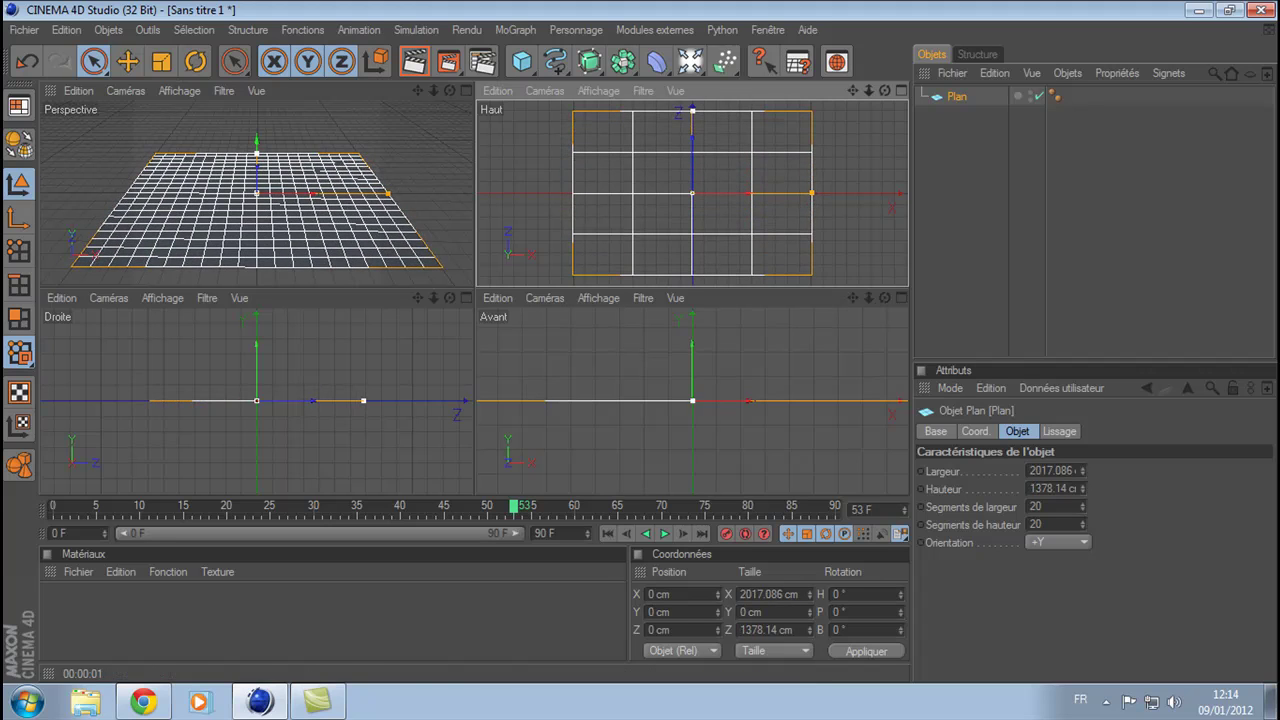
pyautogui.scroll(-4, 690, 245)
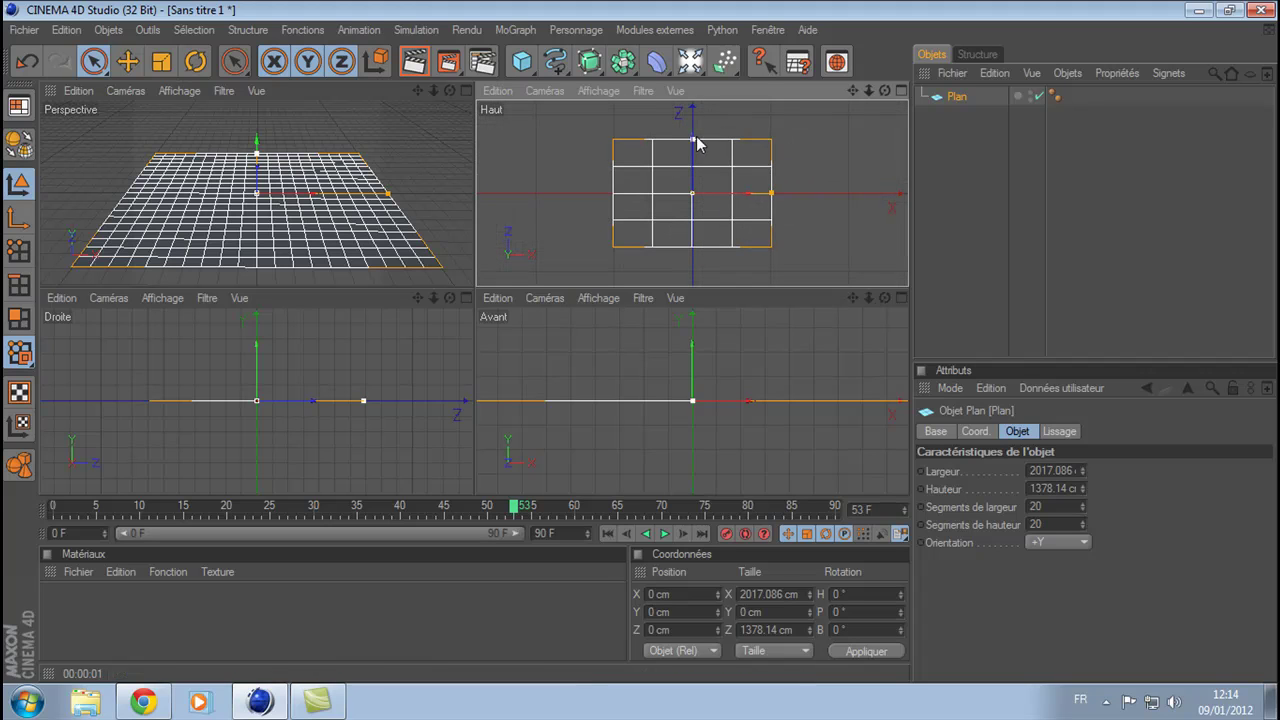
pyautogui.moveTo(692, 139); pyautogui.dragTo(692, 115)
pyautogui.moveTo(771, 193); pyautogui.dragTo(850, 193)
# Add a Déplaceur deformer and nest it under the Plan object
pyautogui.middleClick(257, 209)
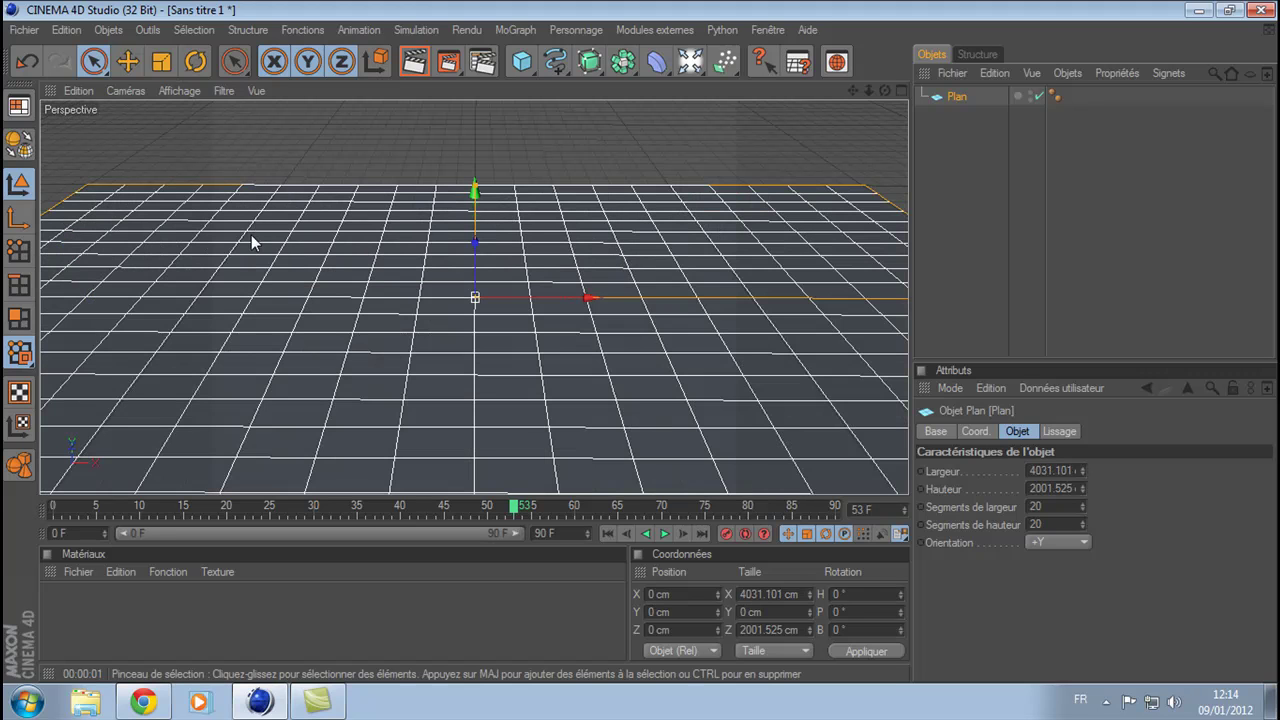
pyautogui.moveTo(884, 90); pyautogui.dragTo(830, 80)
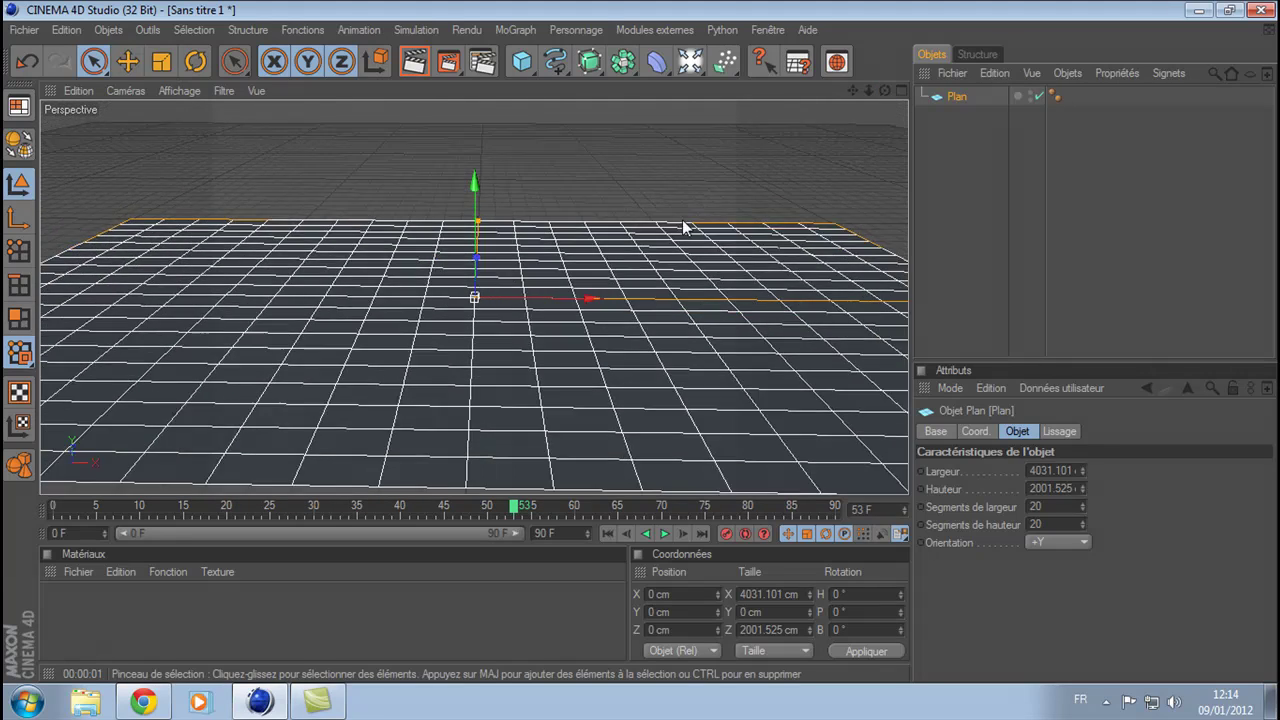
pyautogui.click(659, 62)
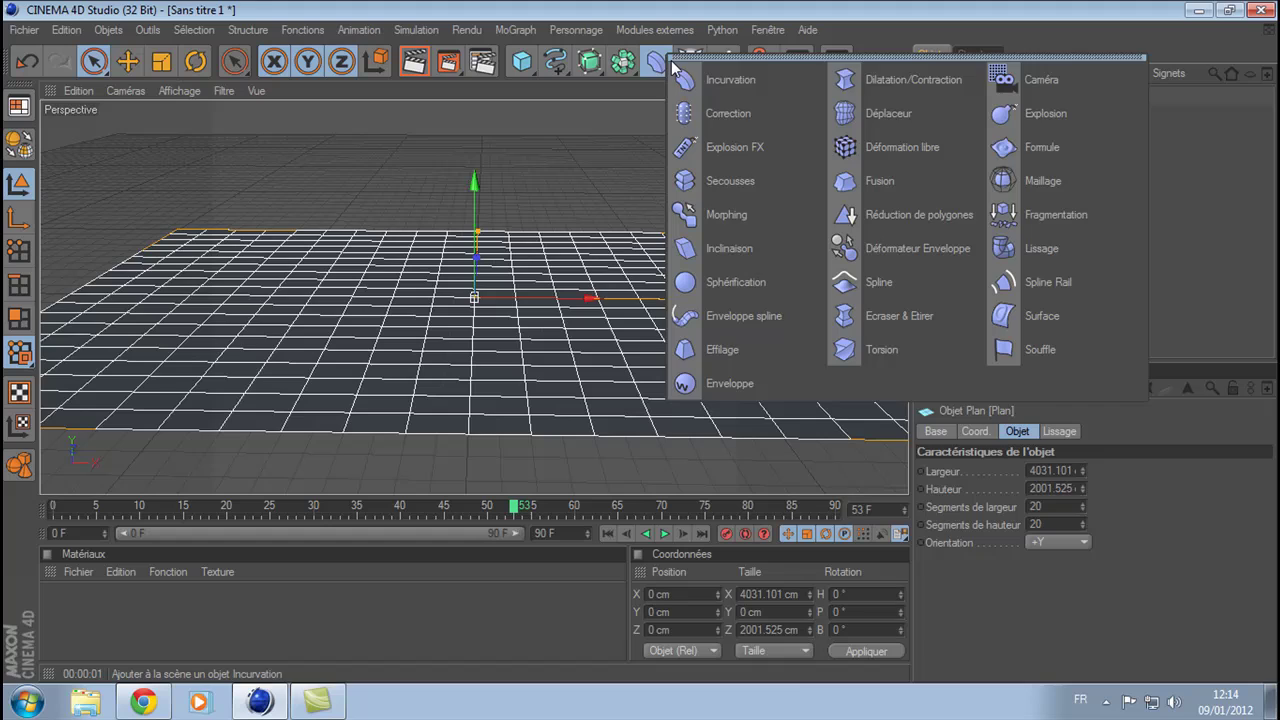
pyautogui.click(883, 115)
pyautogui.moveTo(962, 97); pyautogui.dragTo(967, 115)
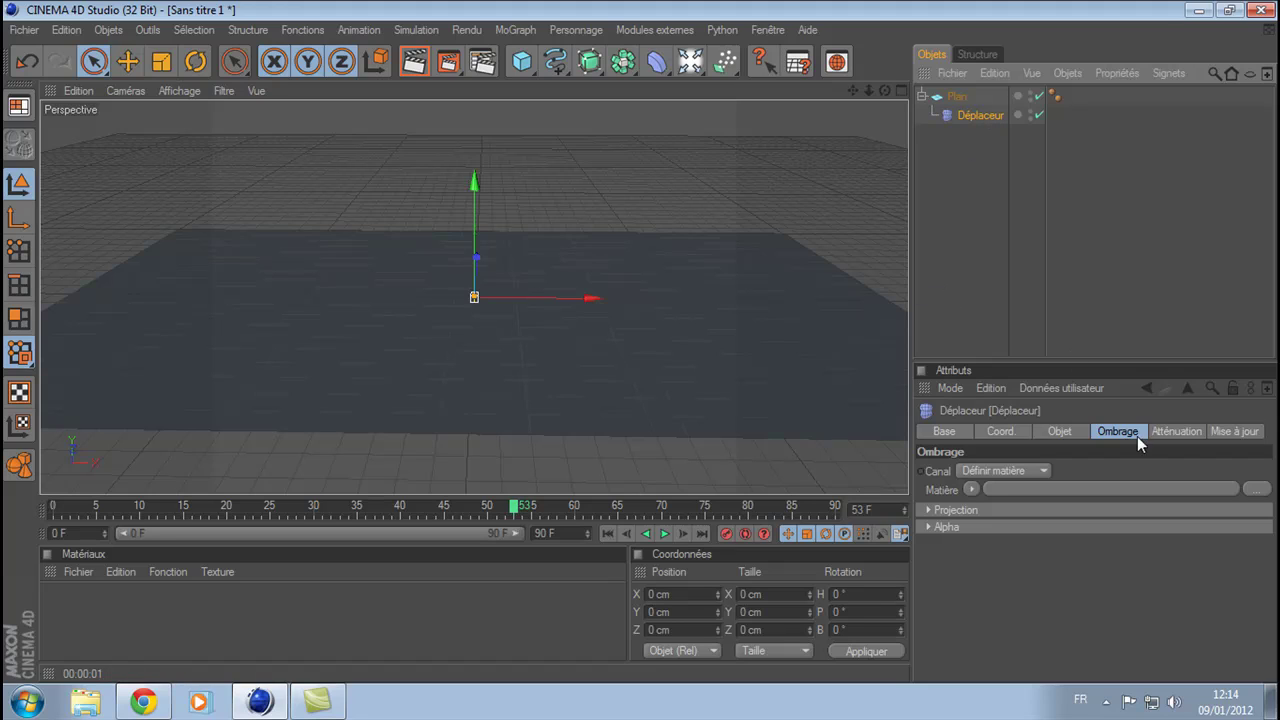
# Load a Bruit shader as the Déplaceur's shading and set the noise space to UV (2D)
pyautogui.click(975, 490)
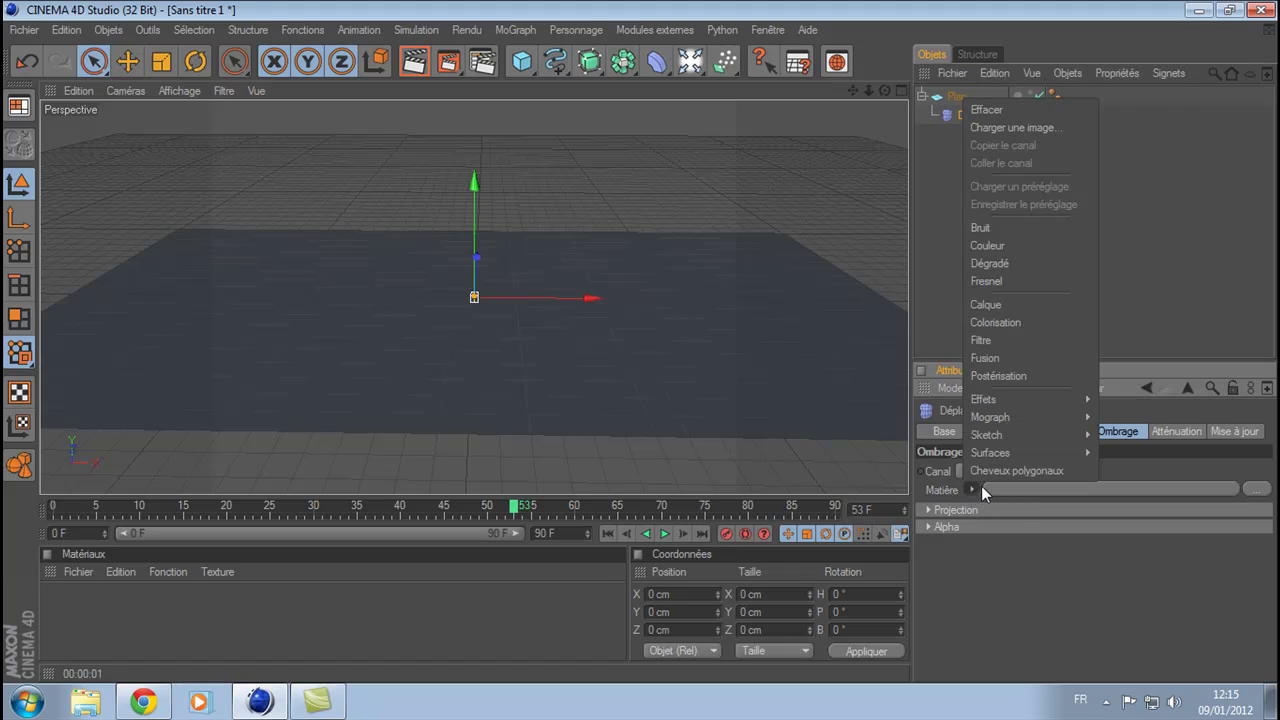
pyautogui.click(1014, 226)
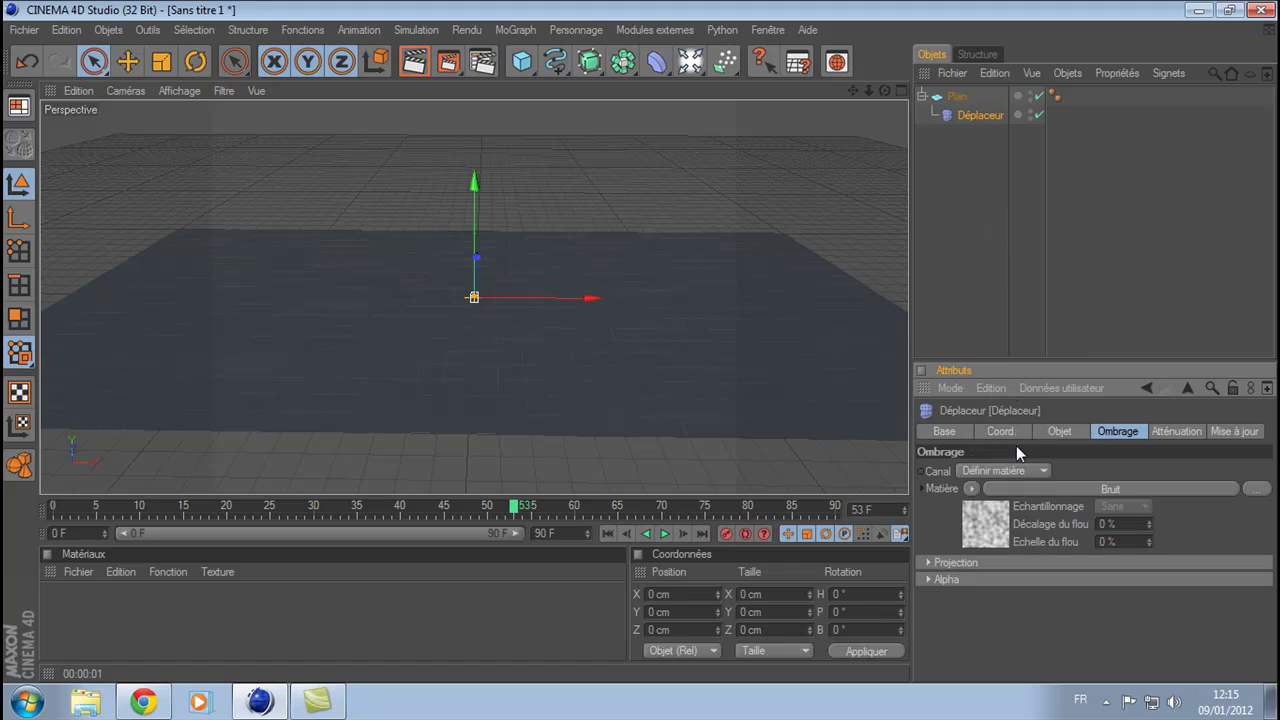
pyautogui.click(997, 528)
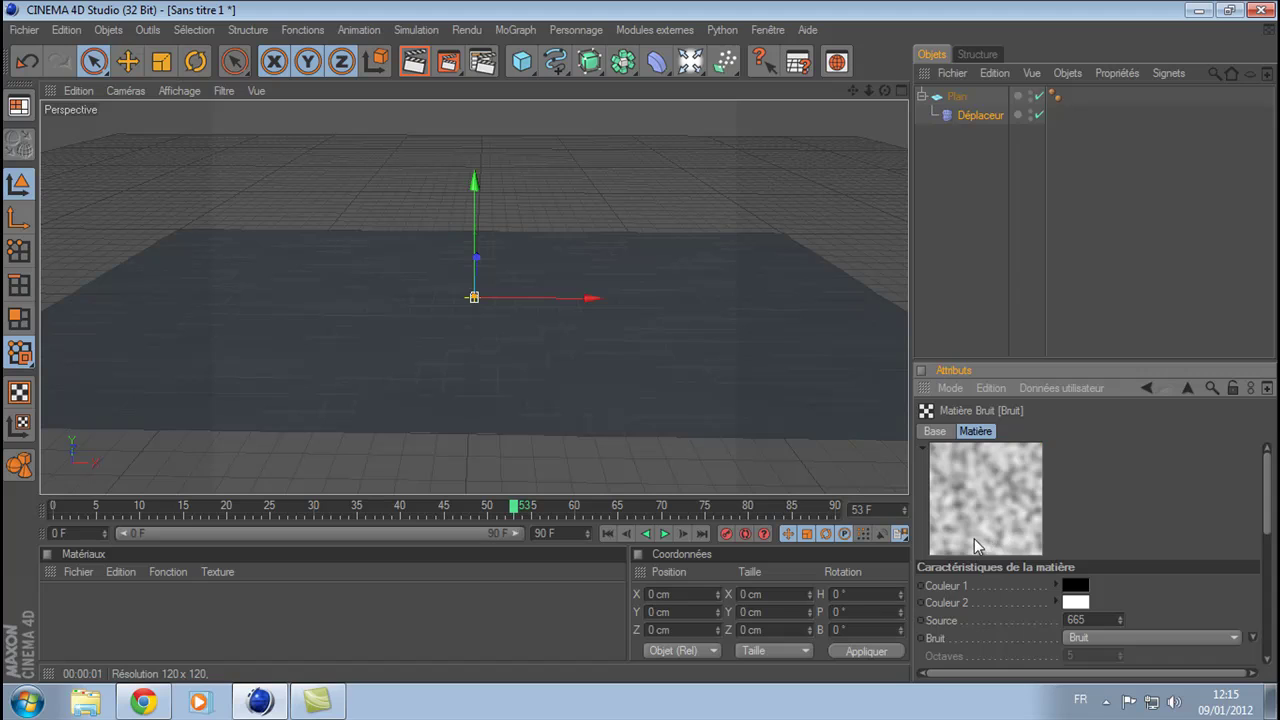
pyautogui.moveTo(1268, 505); pyautogui.dragTo(1265, 560)
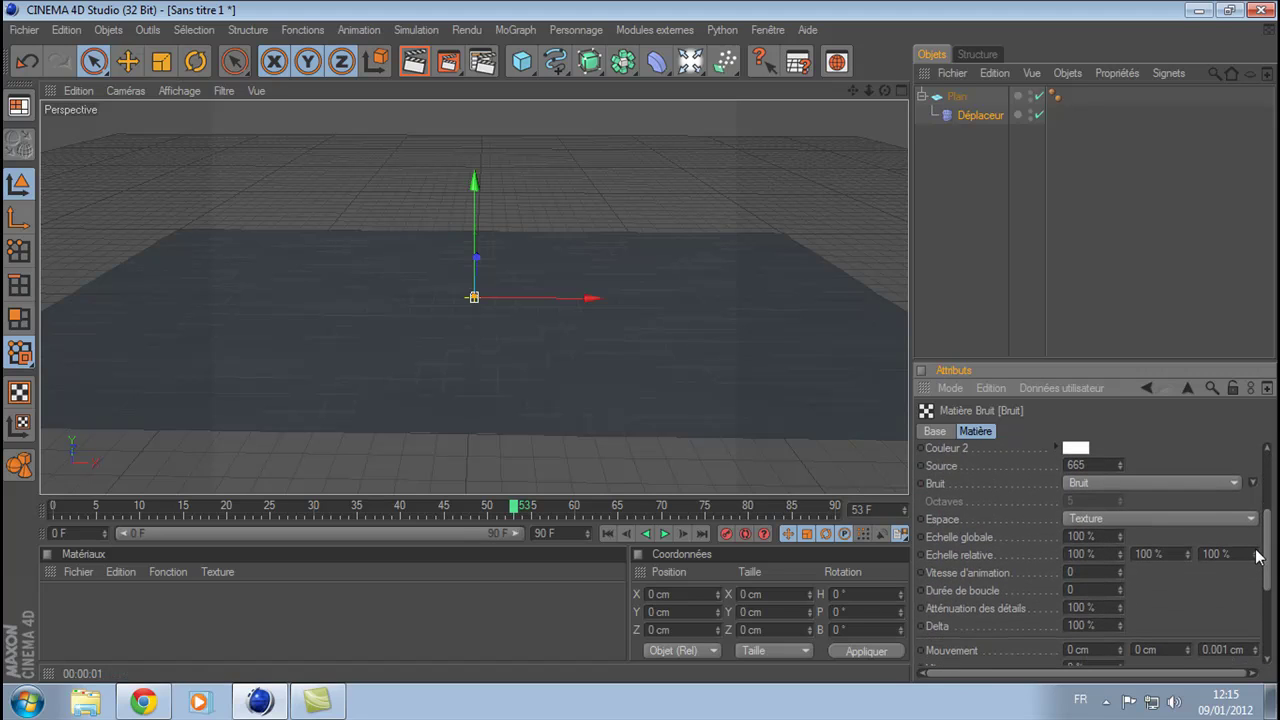
pyautogui.click(1098, 519)
pyautogui.click(1106, 535)
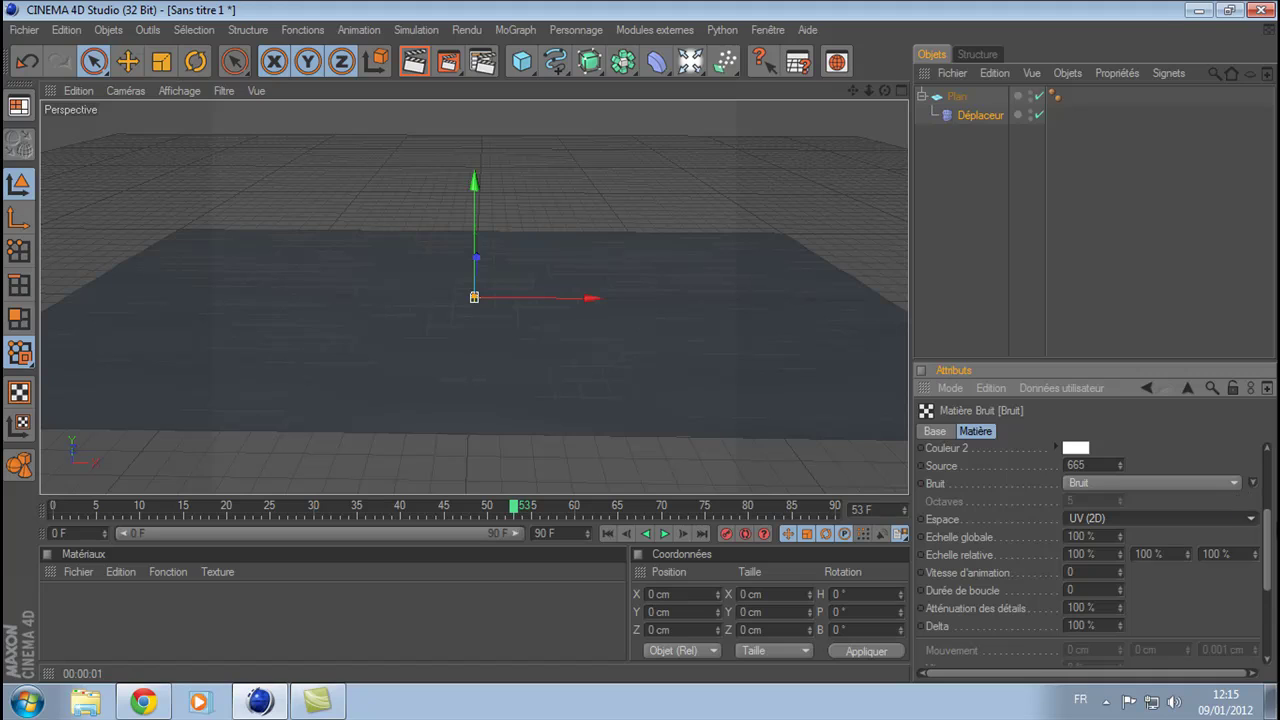
# Set the noise's global scale to 200 % and its animation speed to 0.5
pyautogui.click(1104, 537)
pyautogui.write('200')
pyautogui.press('Return')
pyautogui.click(1088, 572)
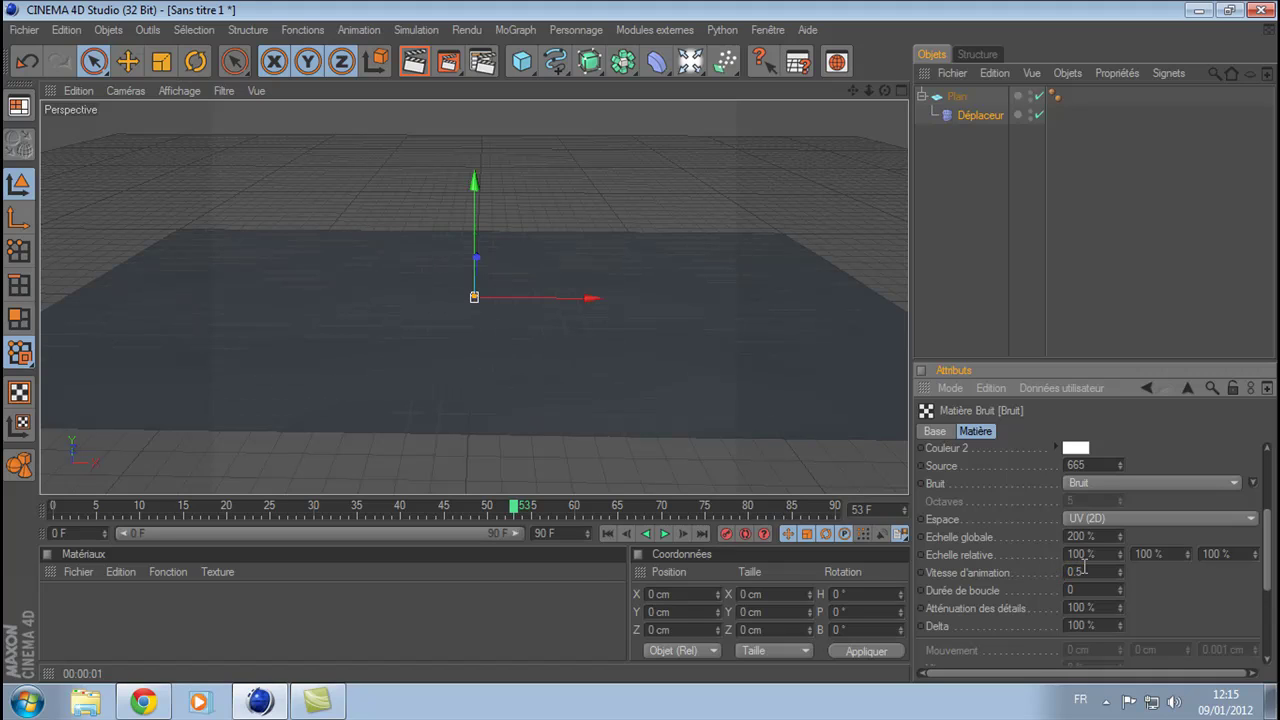
pyautogui.moveTo(1268, 530); pyautogui.dragTo(1273, 466)
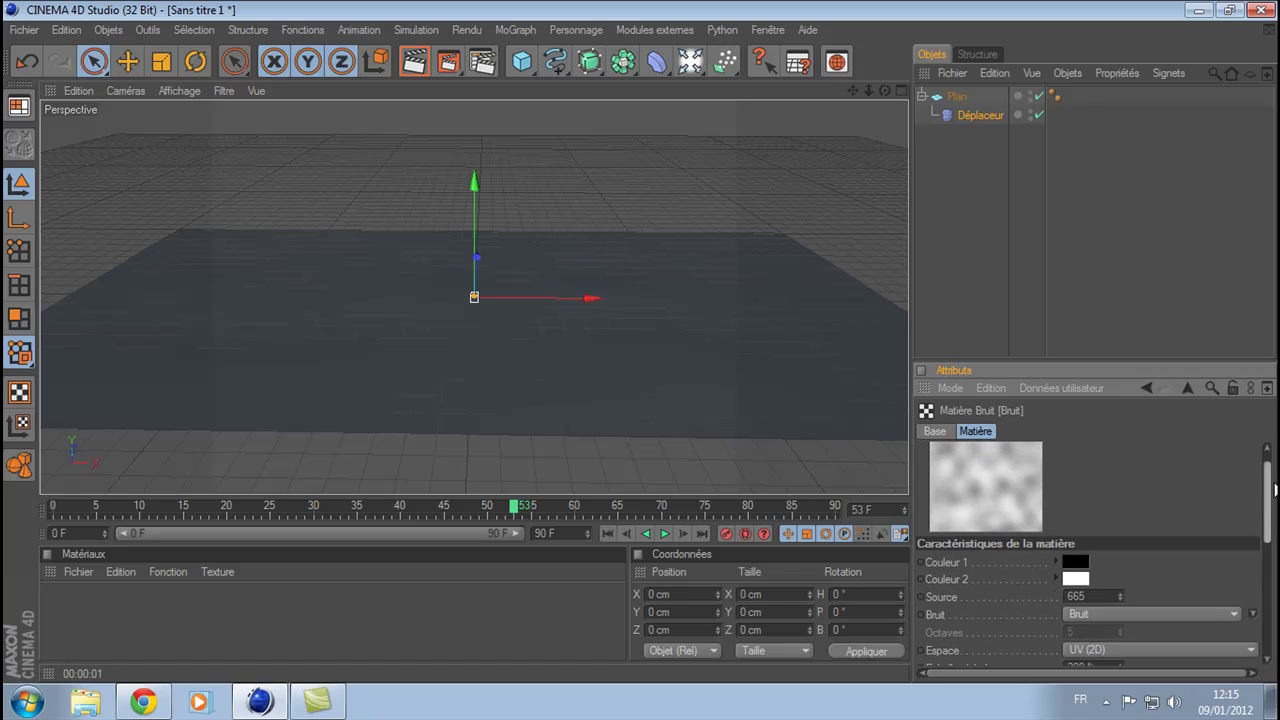
# Raise the Déplaceur's height to 189 cm and deselect it
pyautogui.click(982, 116)
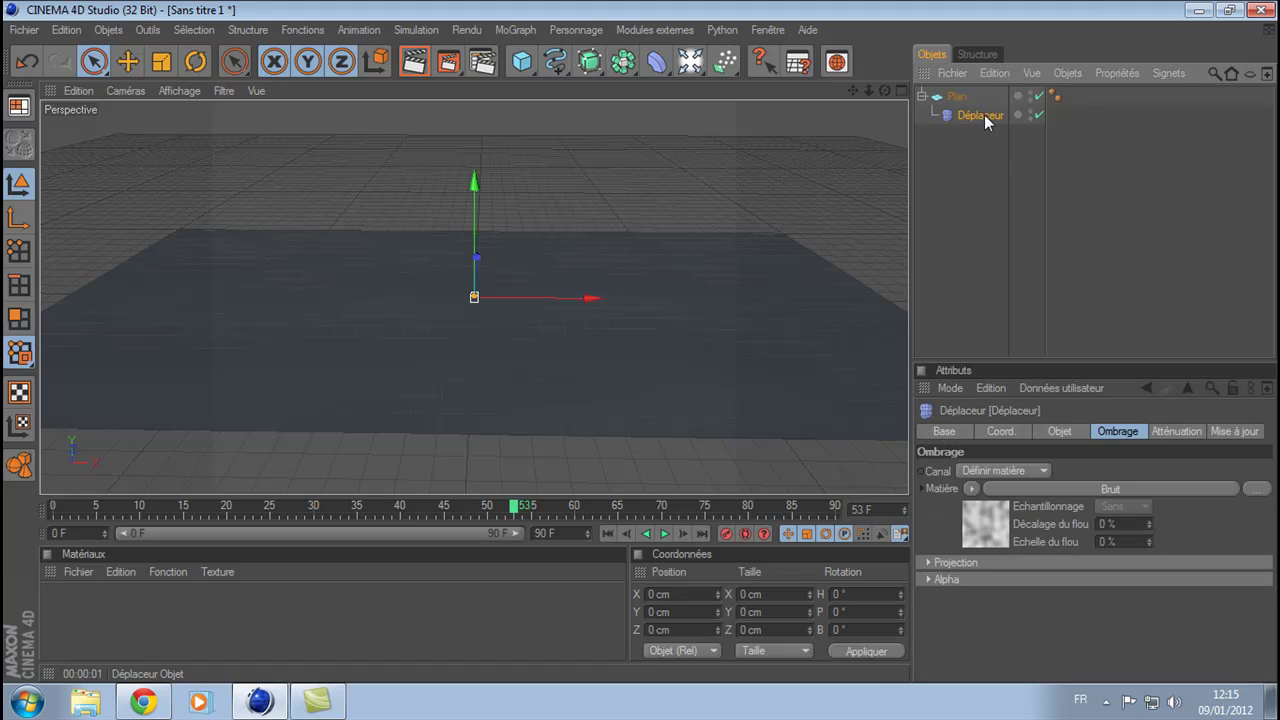
pyautogui.click(1066, 432)
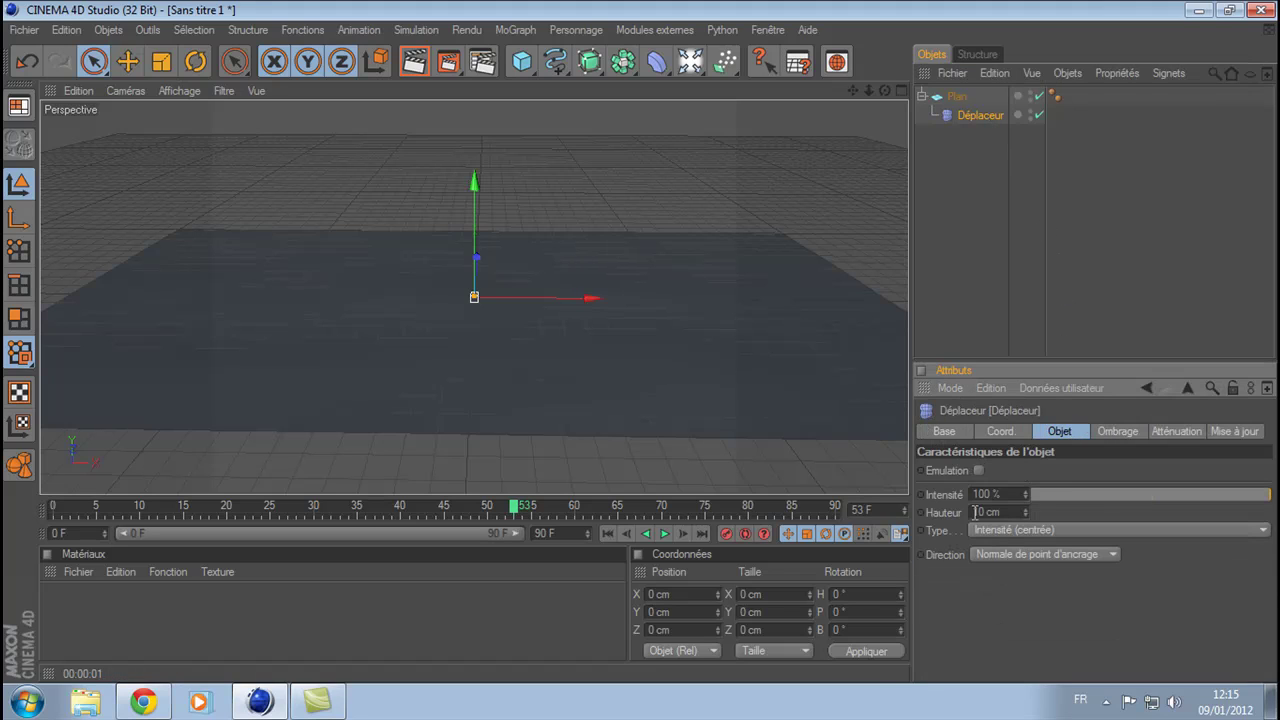
pyautogui.moveTo(1026, 509); pyautogui.dragTo(1026, 309)
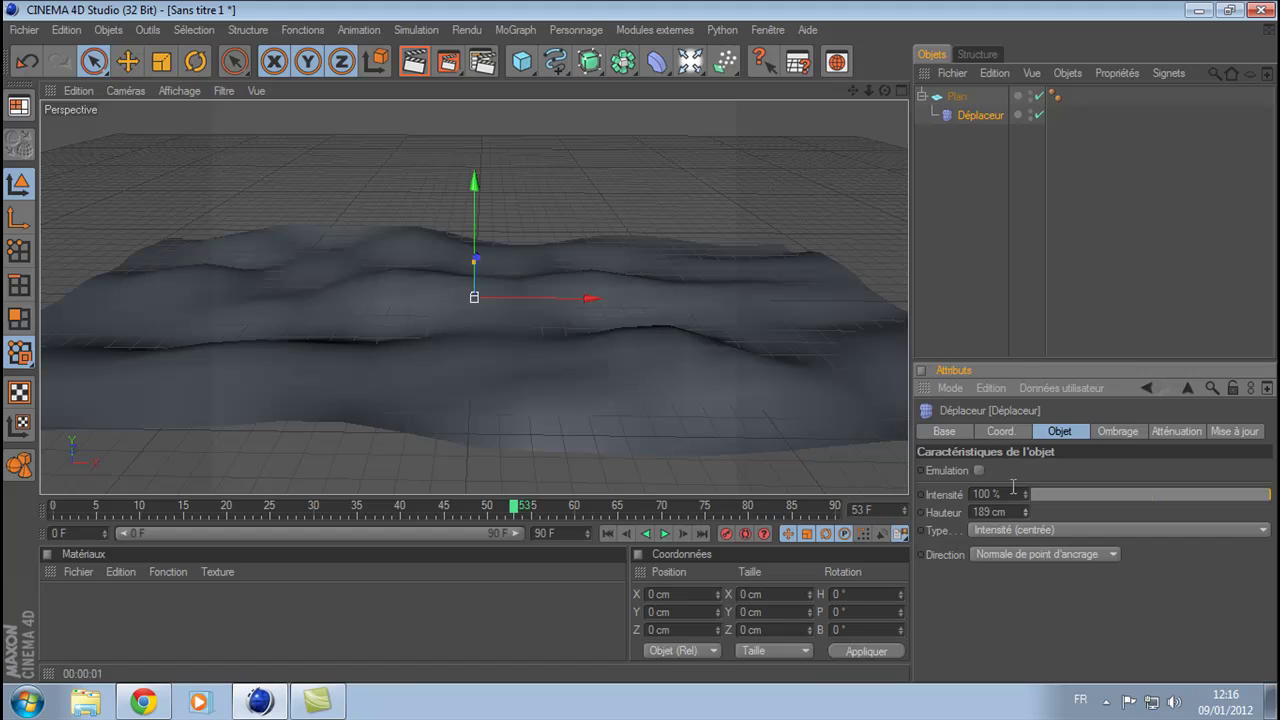
pyautogui.click(997, 236)
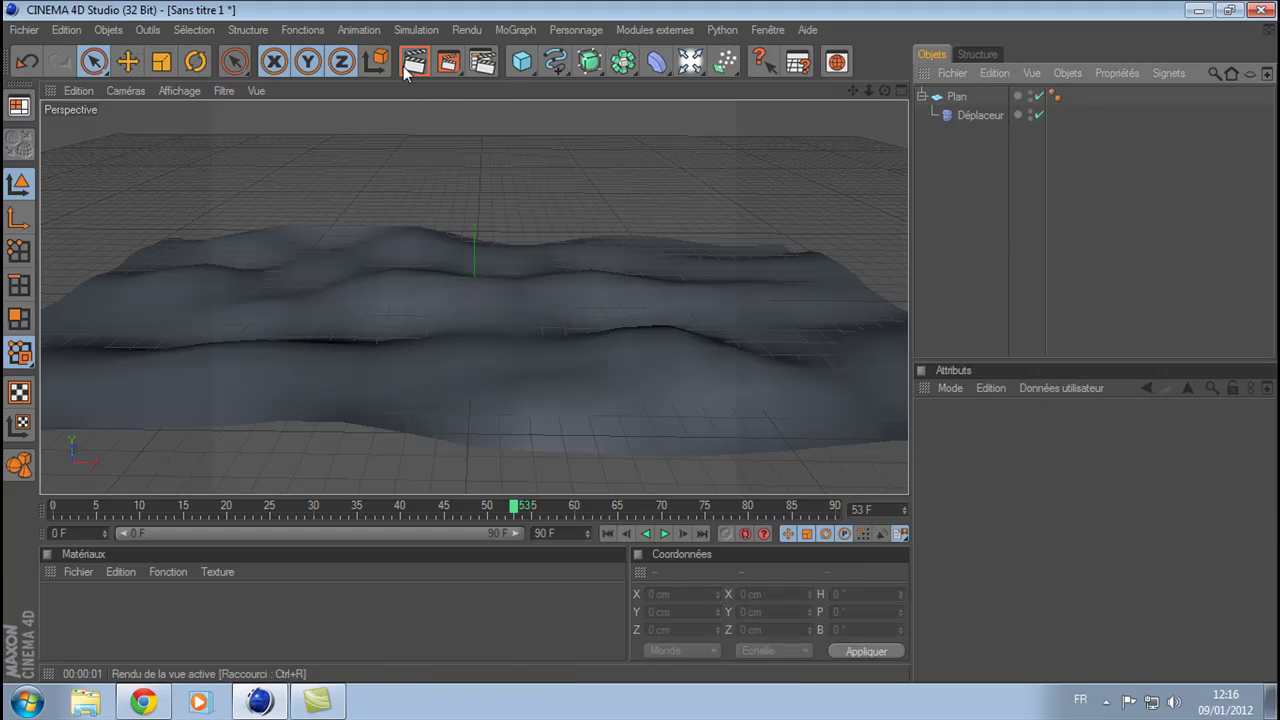
# Play the wave animation from the first frame and stop it
pyautogui.click(608, 533)
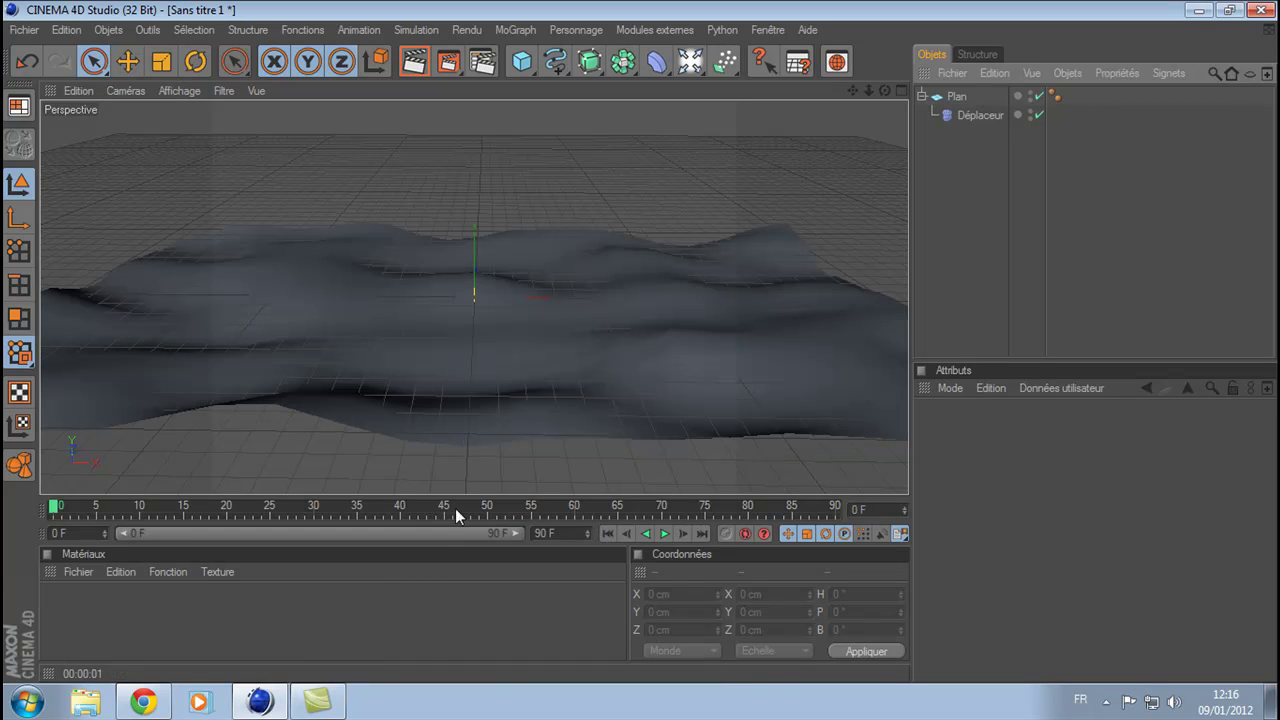
pyautogui.click(665, 535)
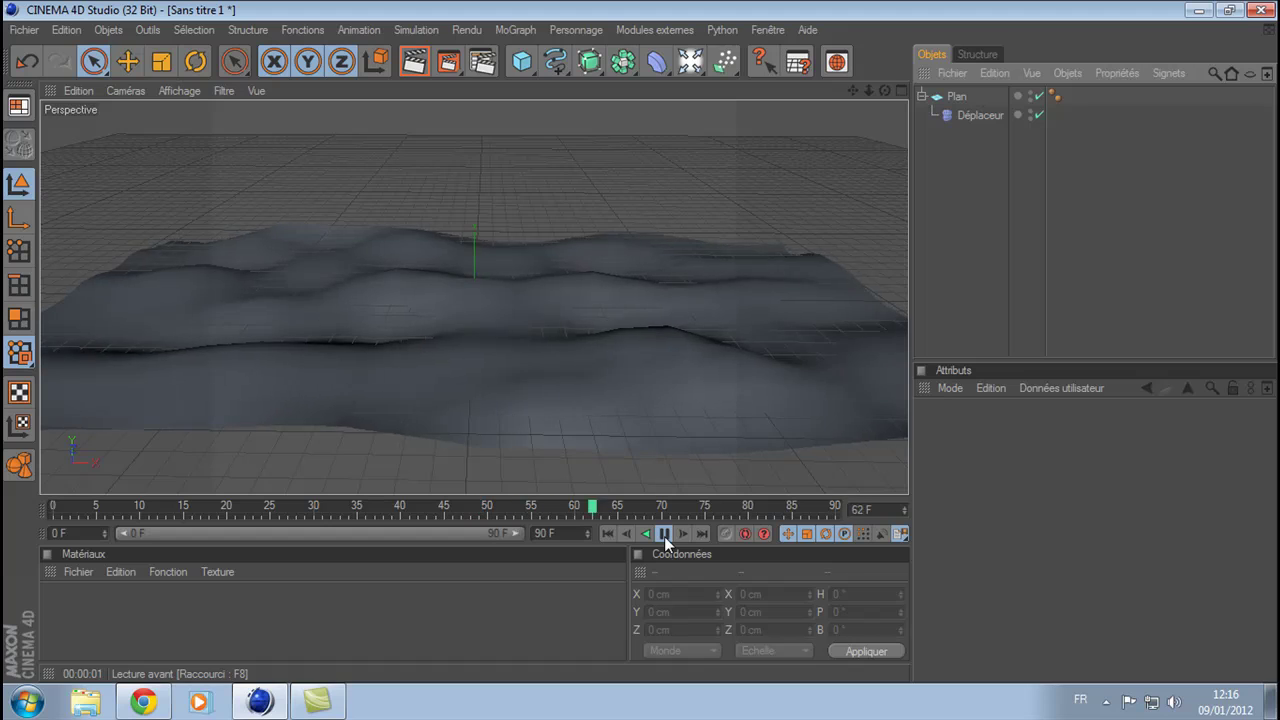
pyautogui.click(665, 535)
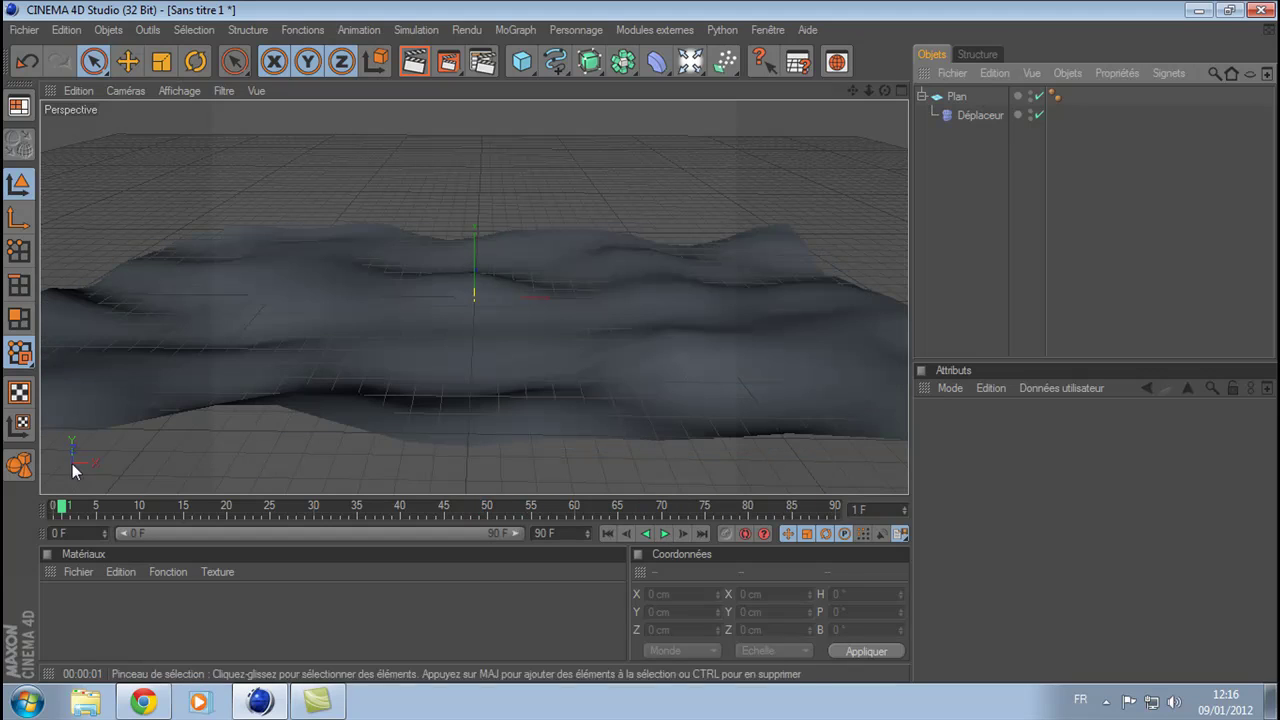
# Load the water material from water.c4d in the Téléchargements folder
pyautogui.click(82, 571)
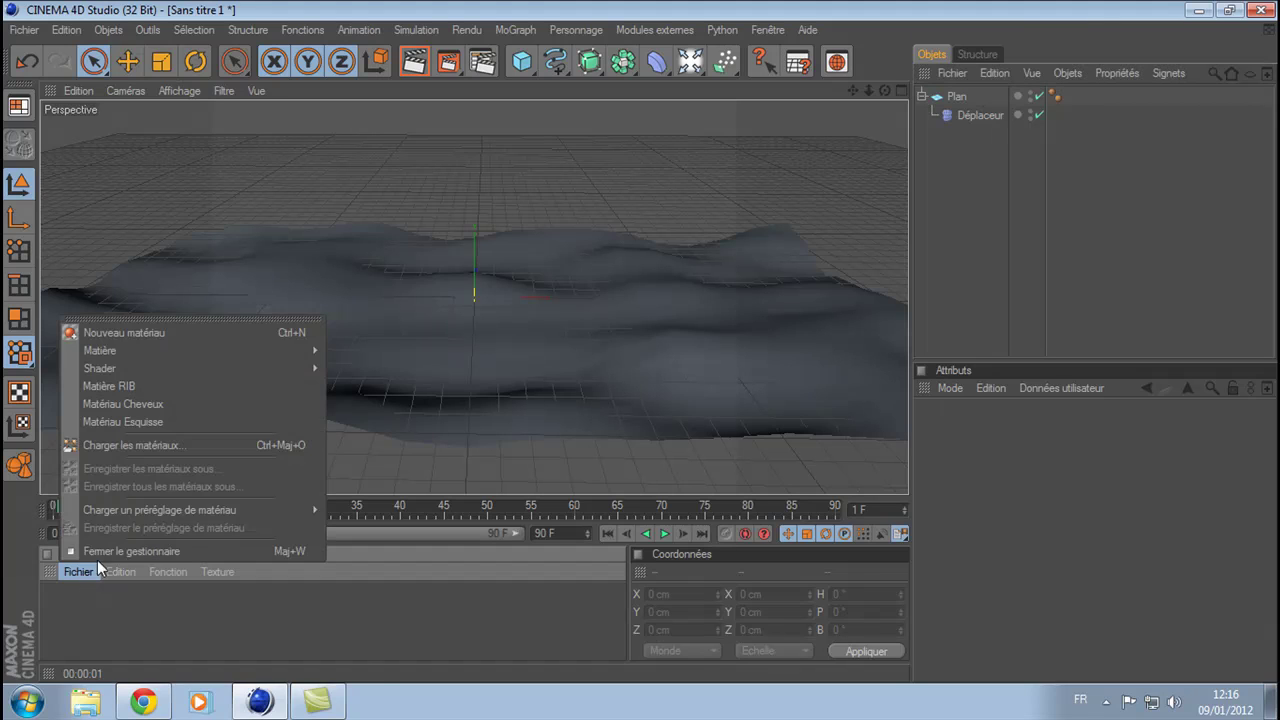
pyautogui.click(111, 445)
pyautogui.click(232, 239)
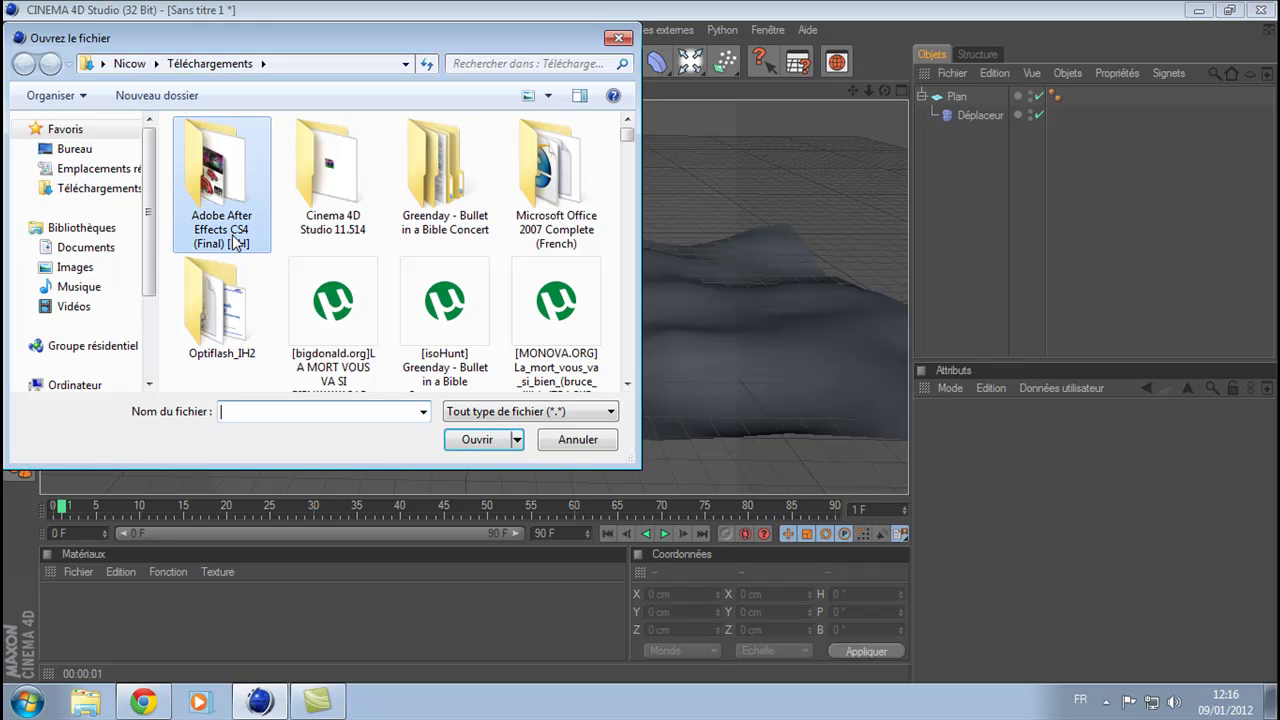
pyautogui.click(338, 264)
pyautogui.scroll(-3, 338, 270)
pyautogui.click(333, 273)
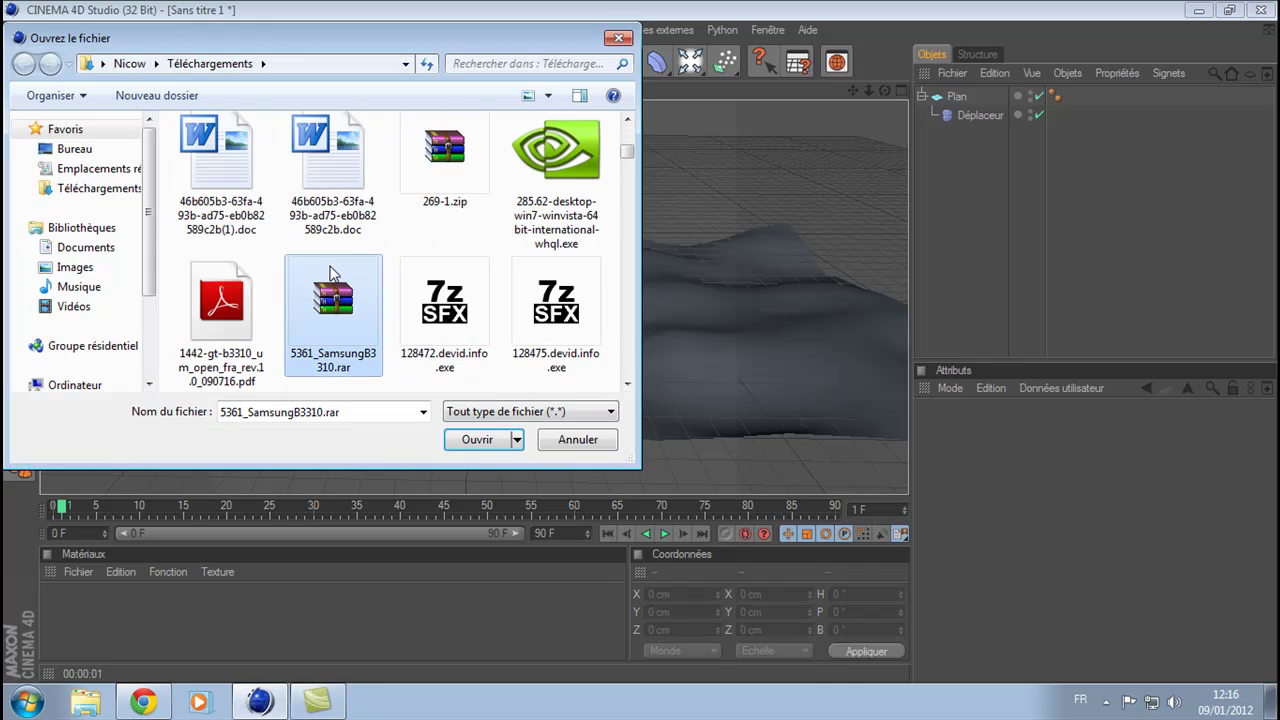
pyautogui.press('w')
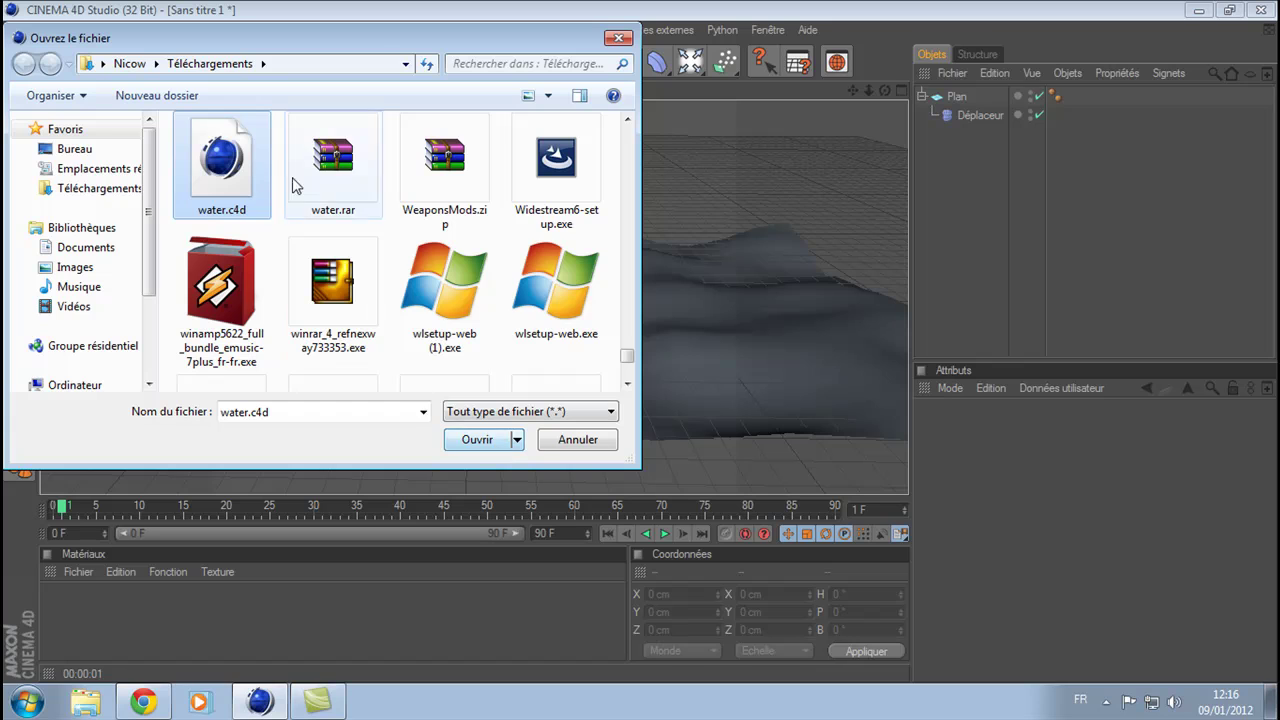
pyautogui.click(478, 441)
# Apply the Liquid - Water Turbulent material to the Plan object and render a preview of the perspective view
pyautogui.moveTo(70, 628); pyautogui.dragTo(960, 94)
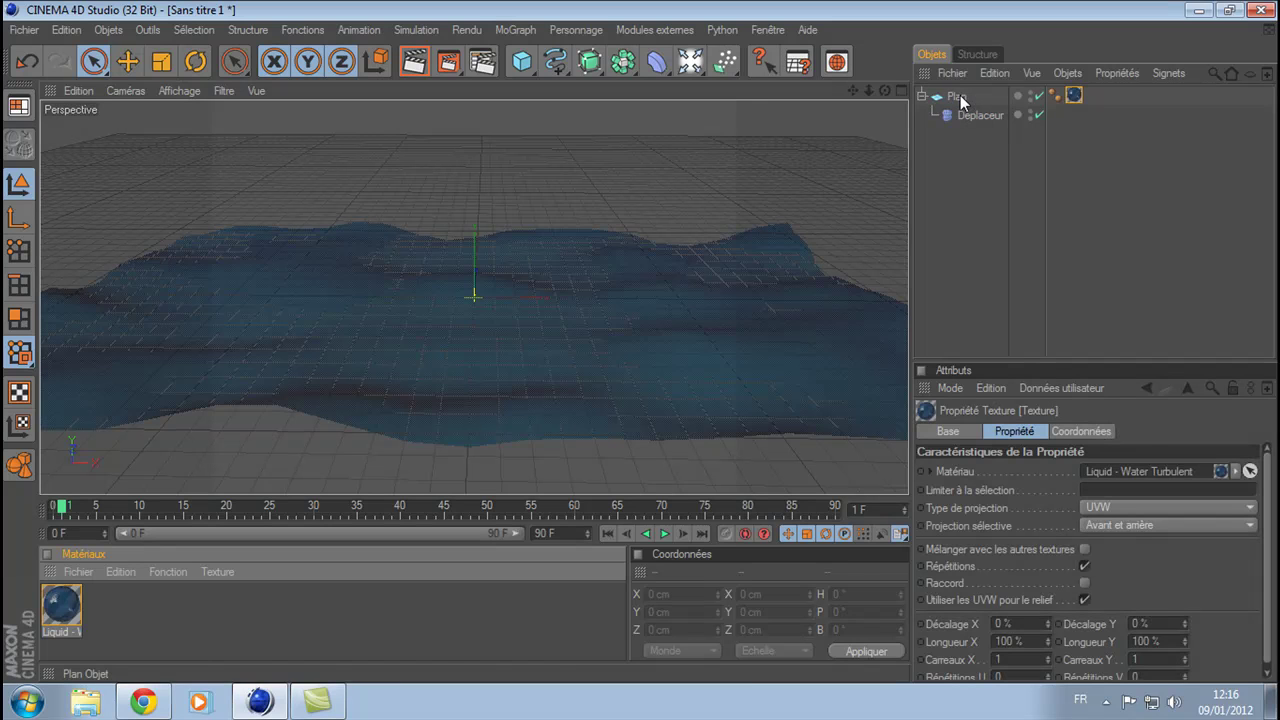
pyautogui.click(420, 65)
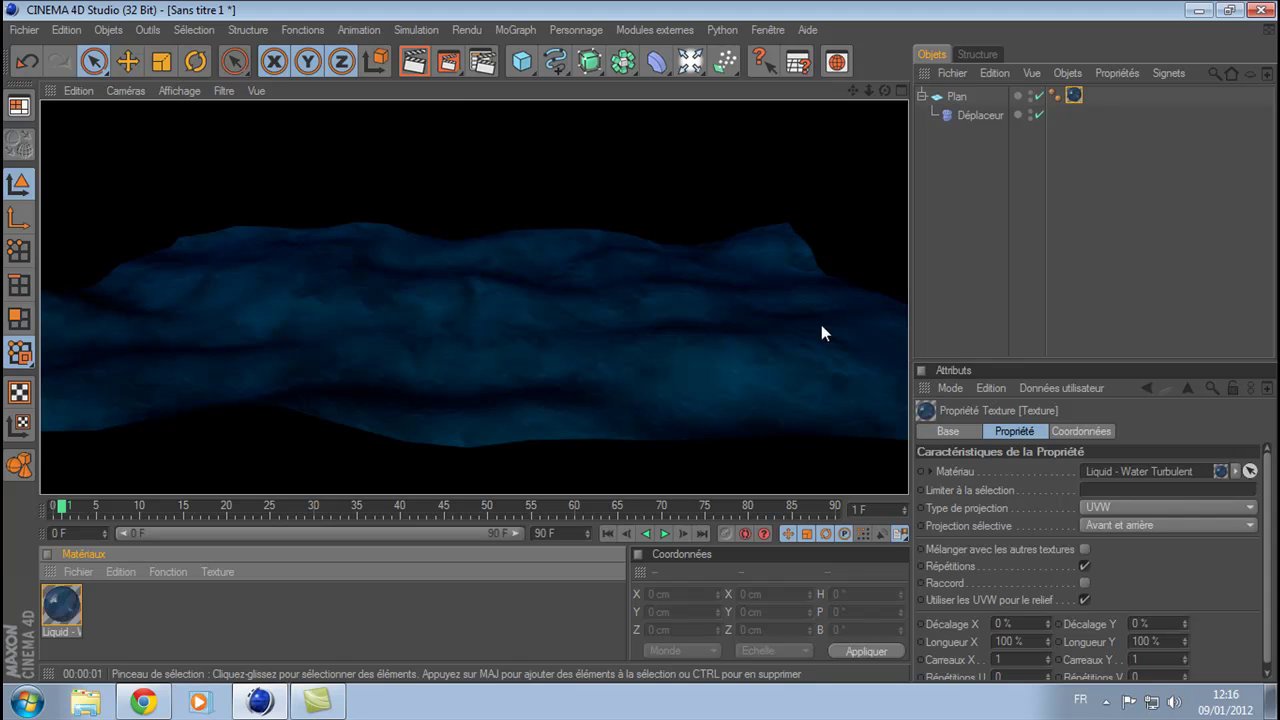
pyautogui.click(967, 261)
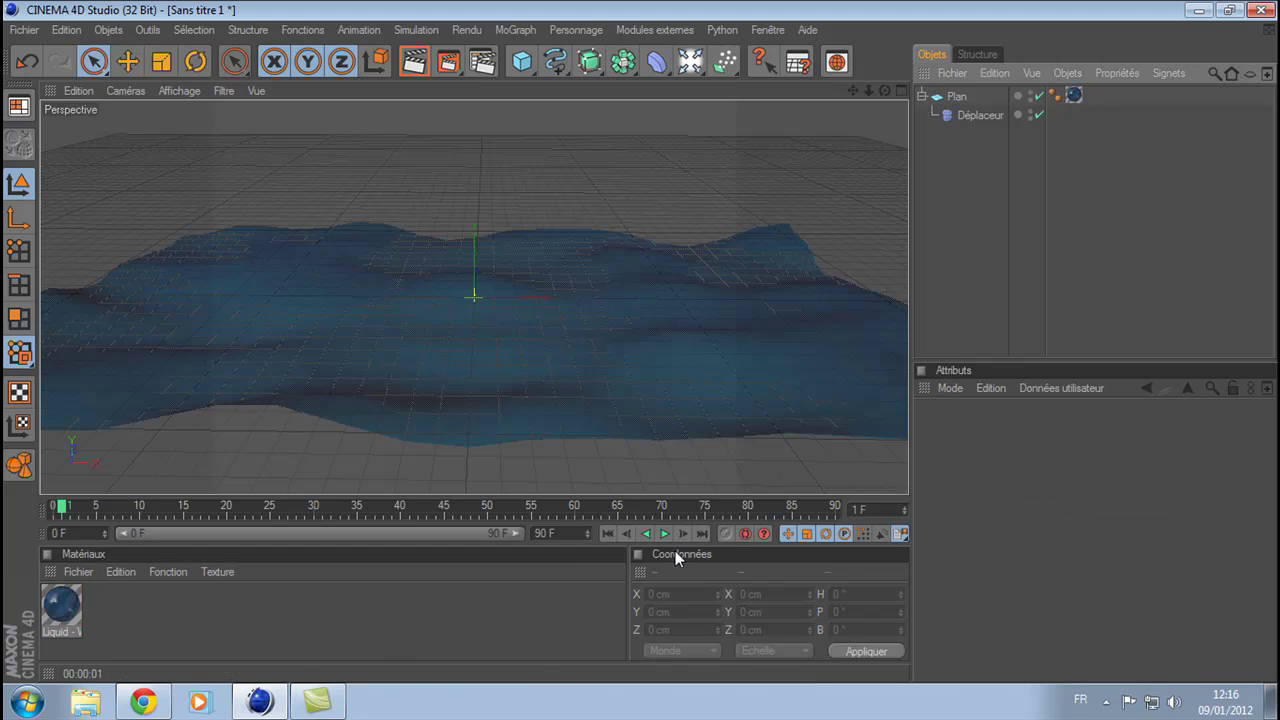
# Return to frame 0, create a null object (Neutre) and nest the water plane under it
pyautogui.click(612, 534)
pyautogui.click(110, 31)
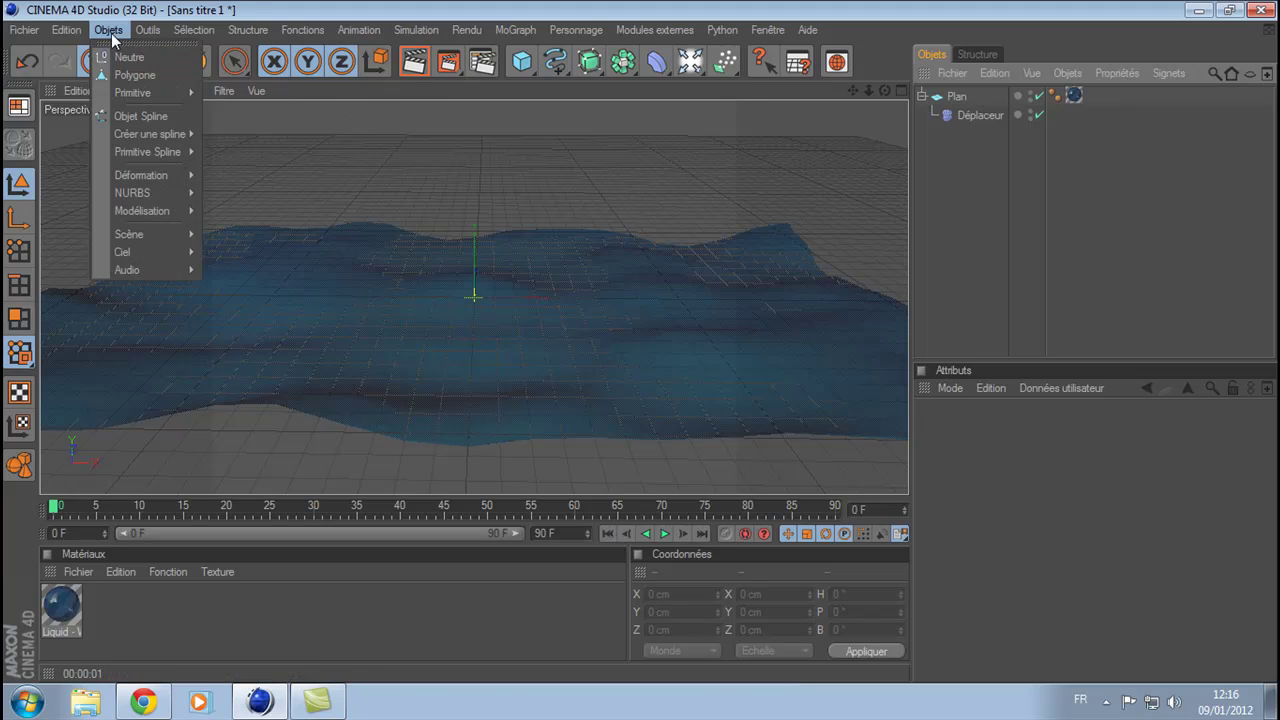
pyautogui.click(128, 57)
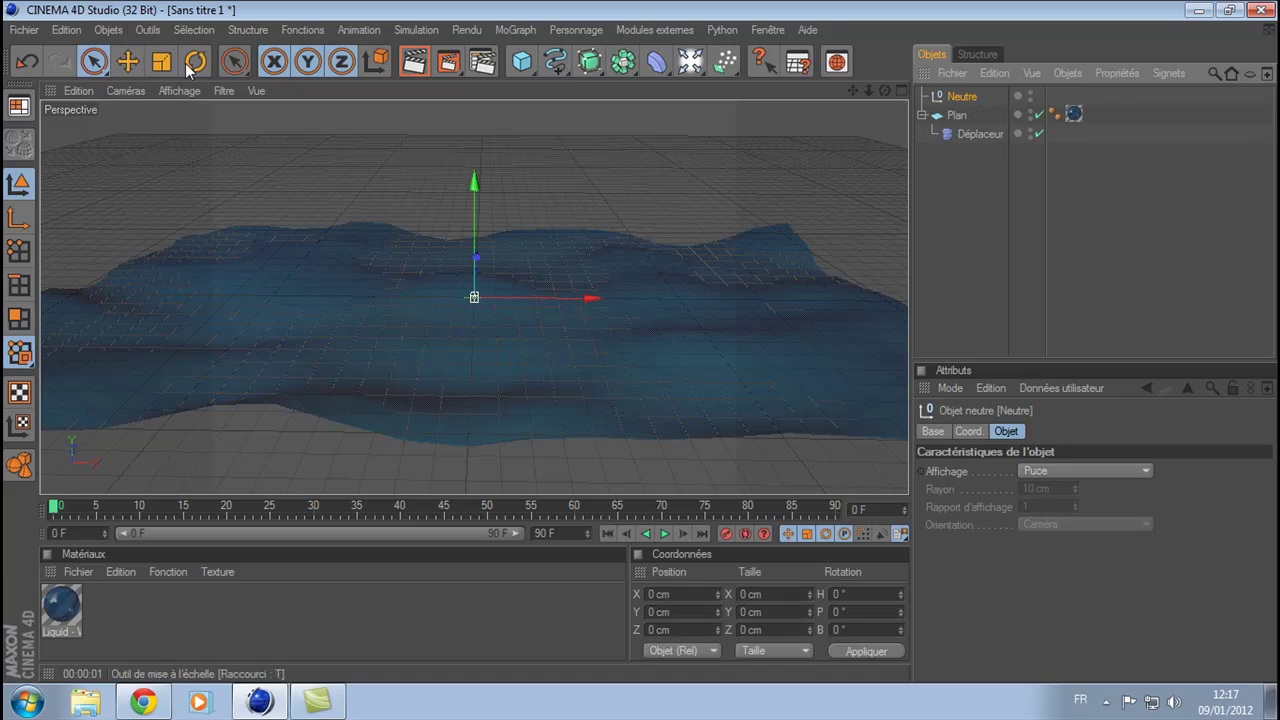
pyautogui.moveTo(964, 170); pyautogui.dragTo(966, 97)
pyautogui.click(986, 198)
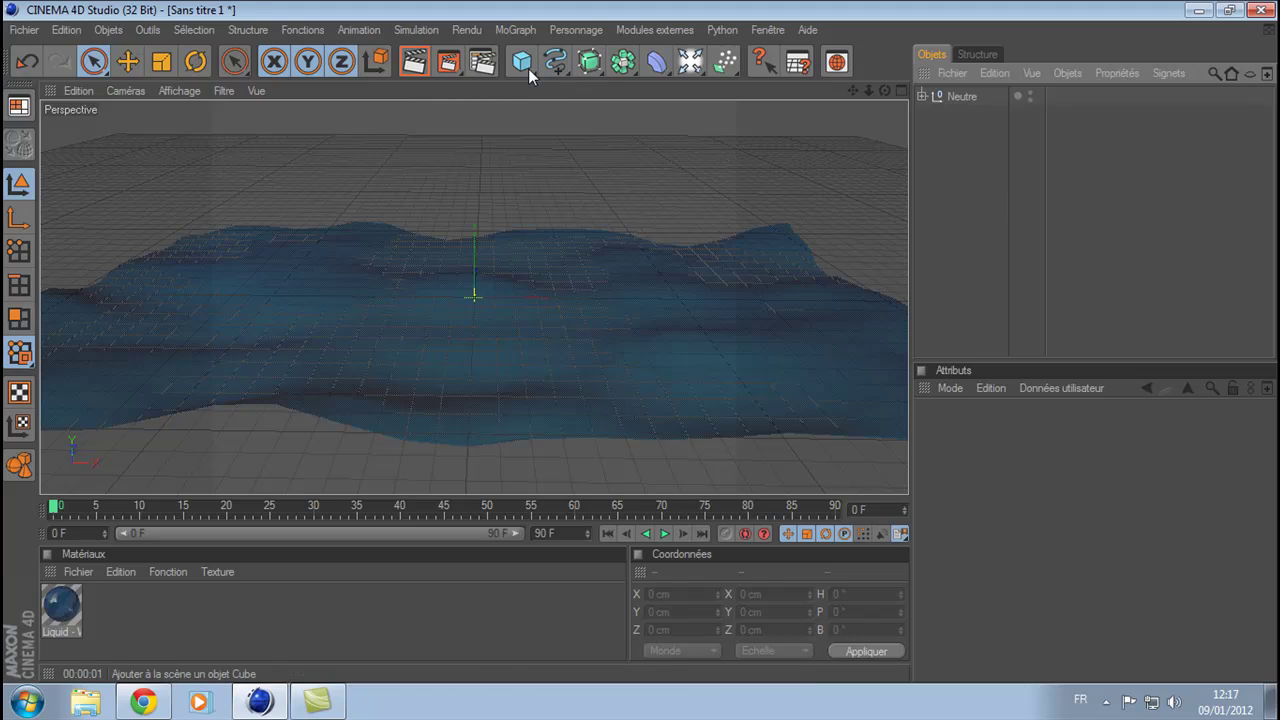
# Add a second plane below the Neutre group and nest a new Déplaceur deformer under it
pyautogui.moveTo(526, 61); pyautogui.dragTo(751, 124)
pyautogui.moveTo(965, 94); pyautogui.dragTo(946, 152)
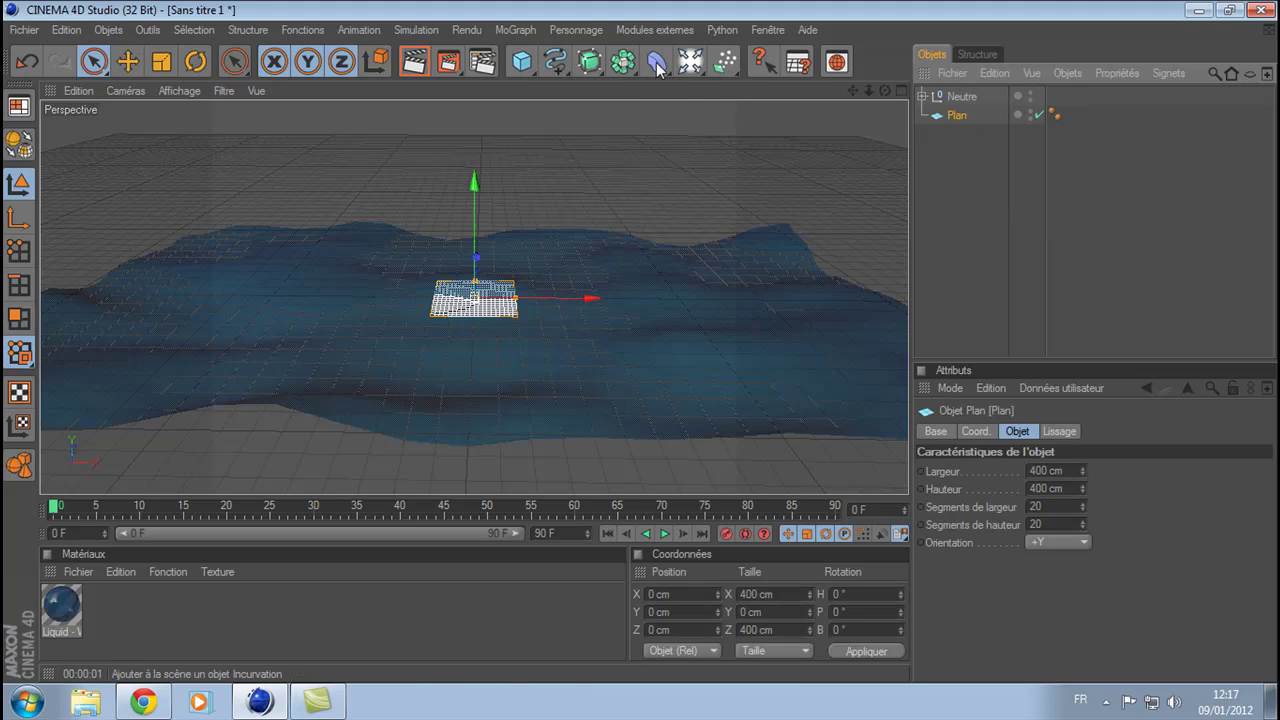
pyautogui.moveTo(659, 64); pyautogui.dragTo(860, 110)
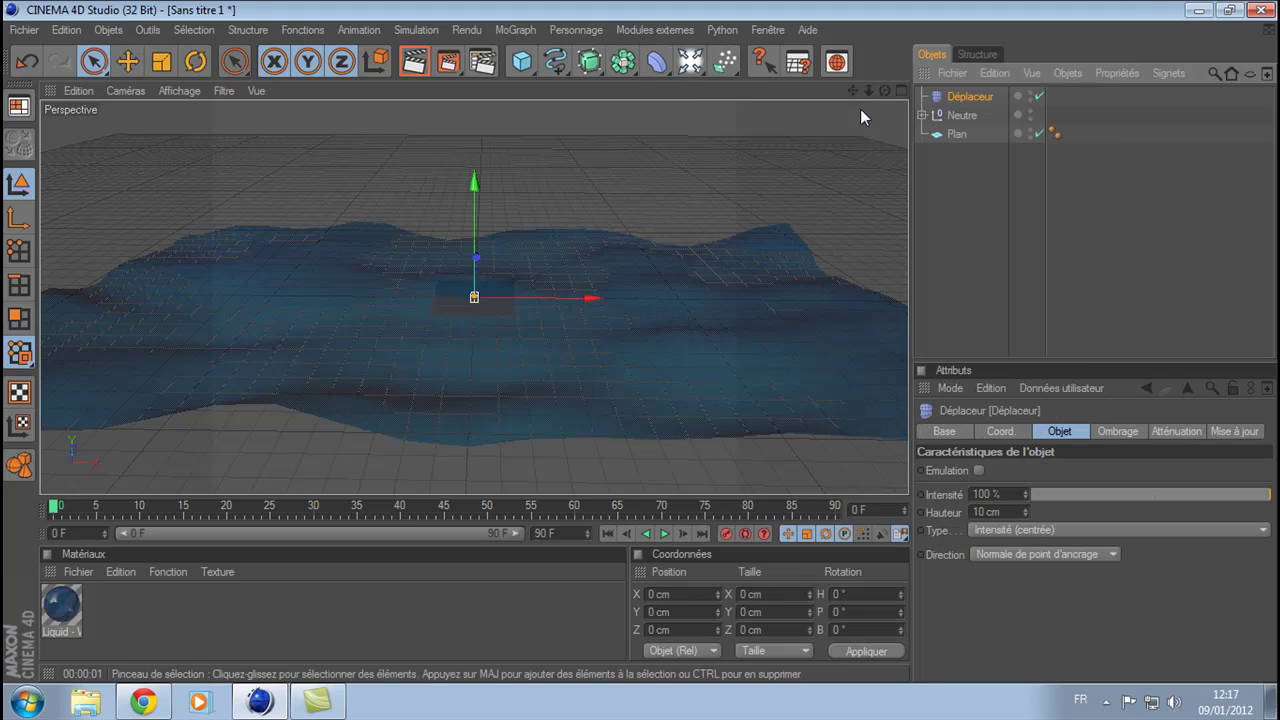
pyautogui.moveTo(969, 138); pyautogui.dragTo(965, 135)
pyautogui.click(980, 166)
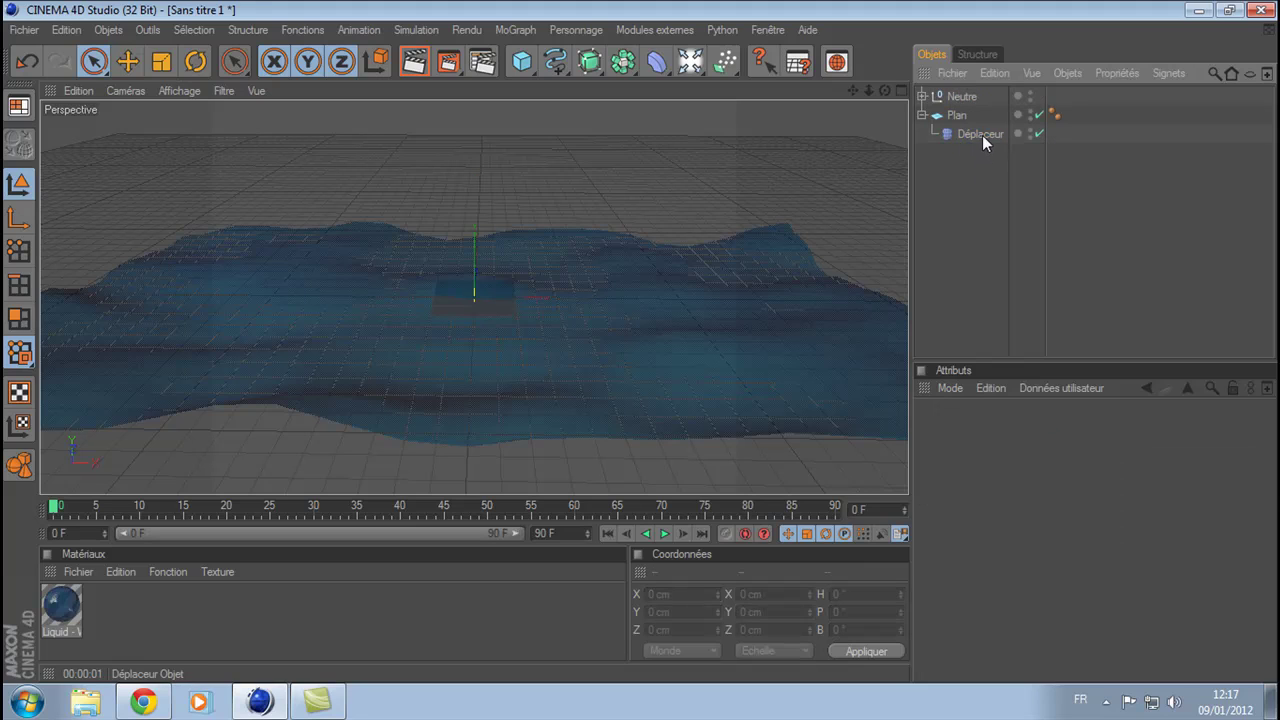
# Assign a Dégradé shader as the shading material of the second plane's Déplaceur
pyautogui.click(982, 134)
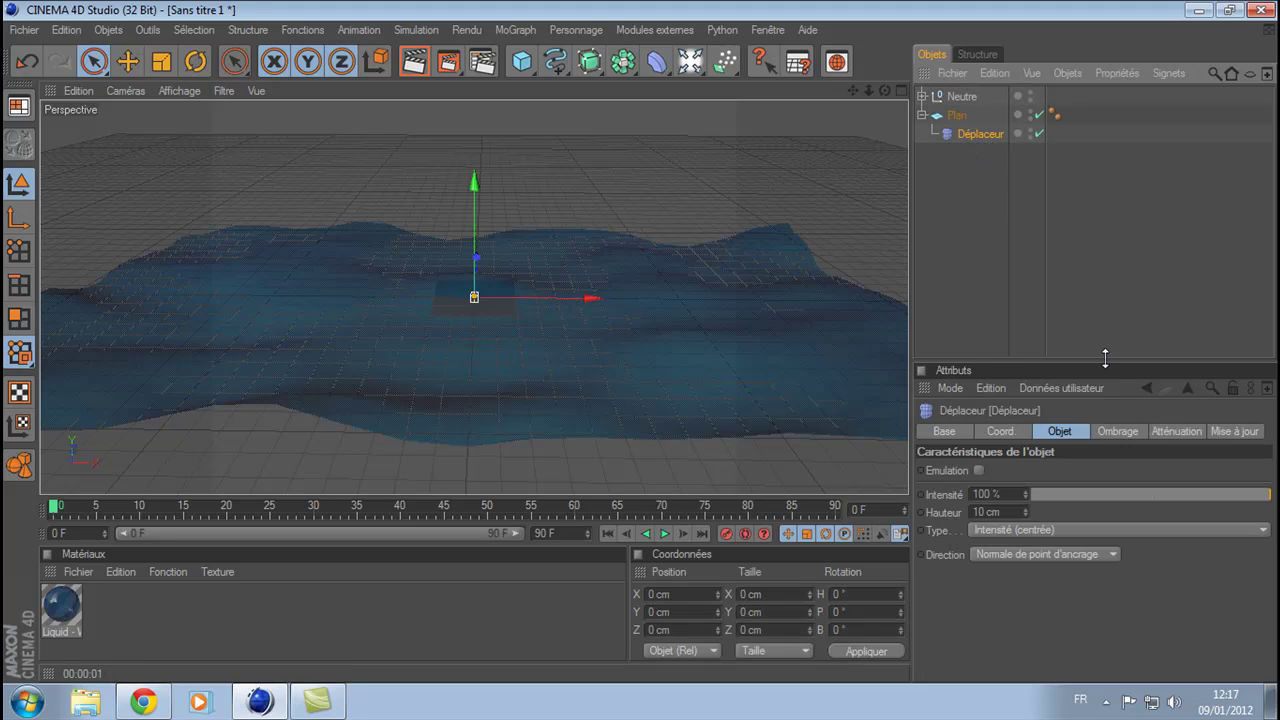
pyautogui.click(1117, 430)
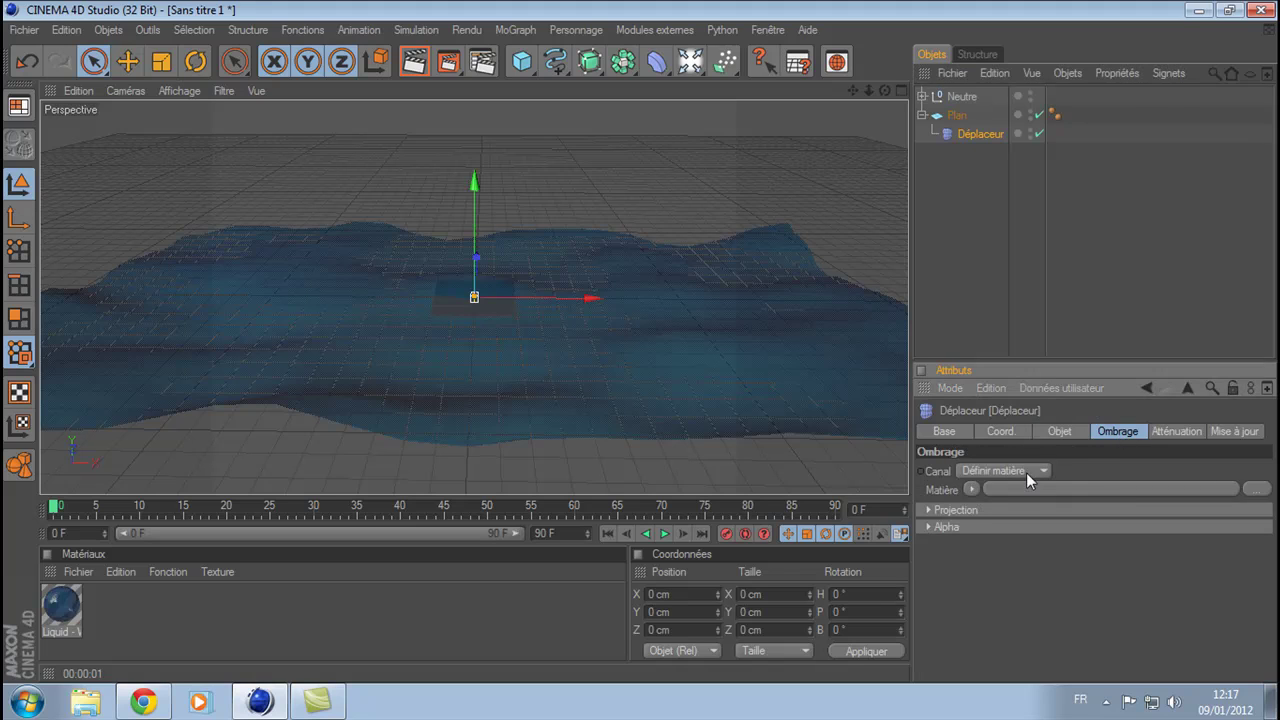
pyautogui.click(973, 488)
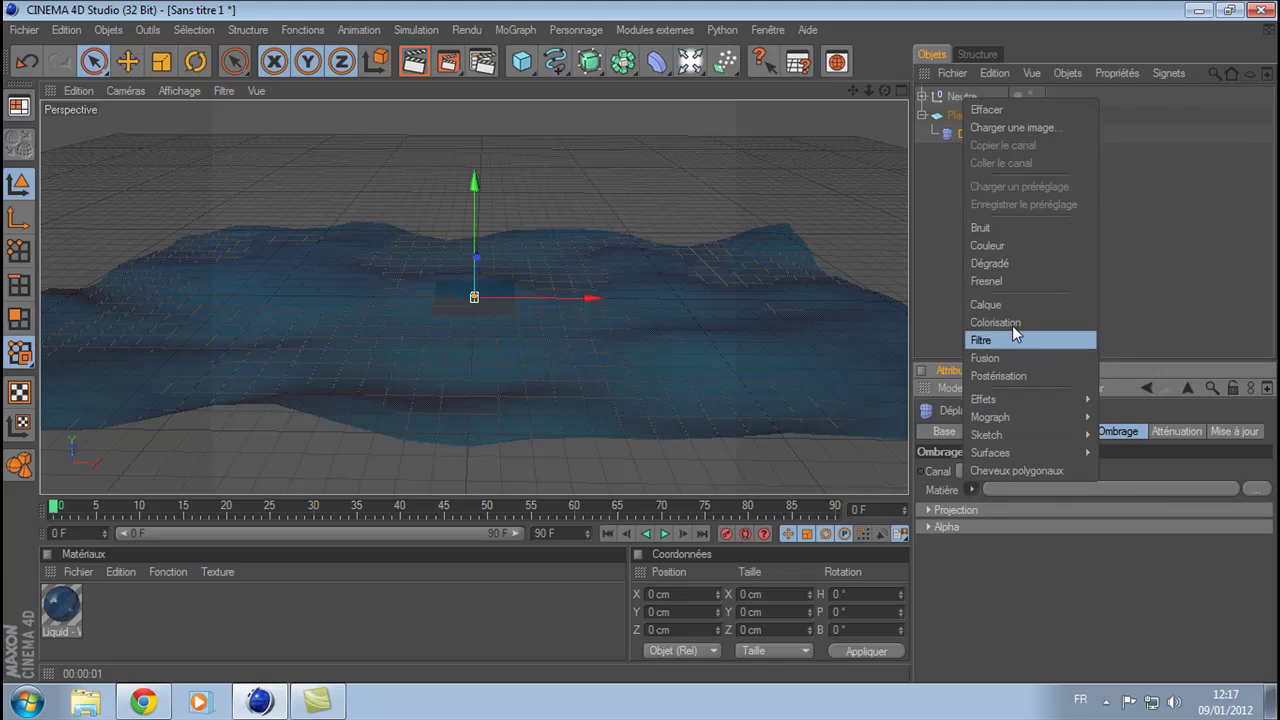
pyautogui.click(1017, 265)
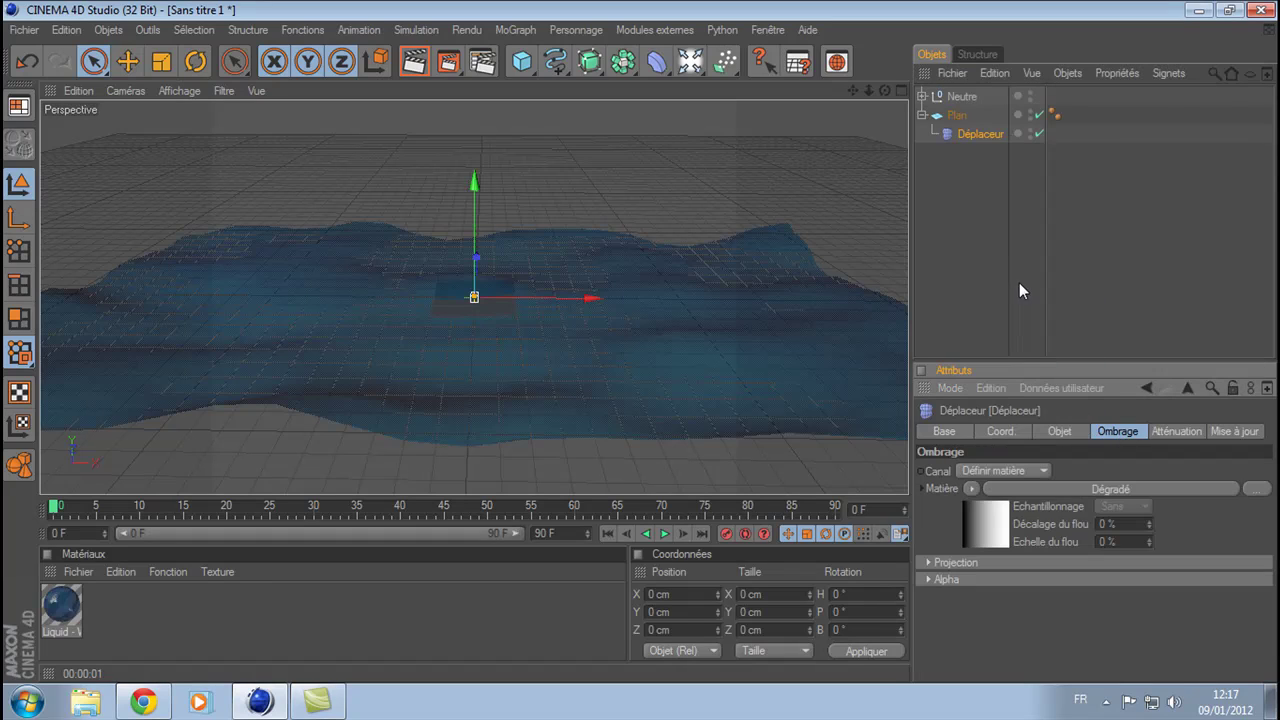
# Set the gradient shader's type to 2D - Circulaire and its turbulence to 7 %
pyautogui.click(1004, 517)
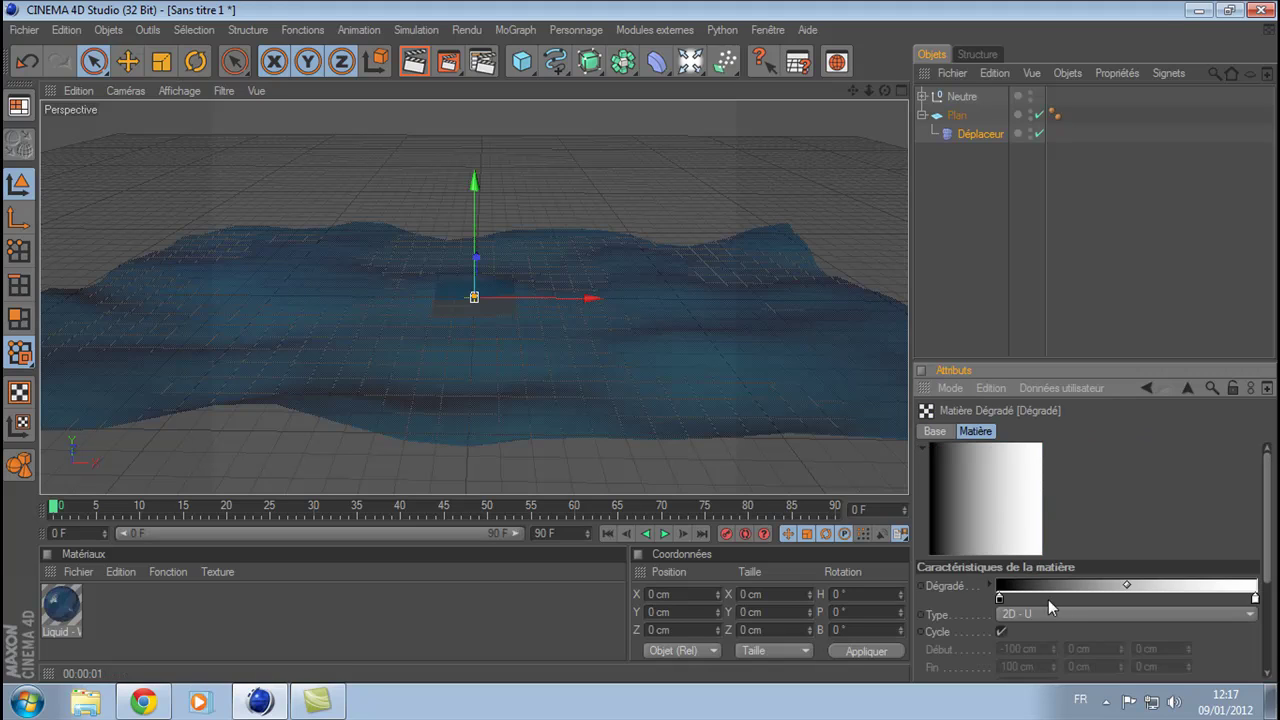
pyautogui.click(1054, 614)
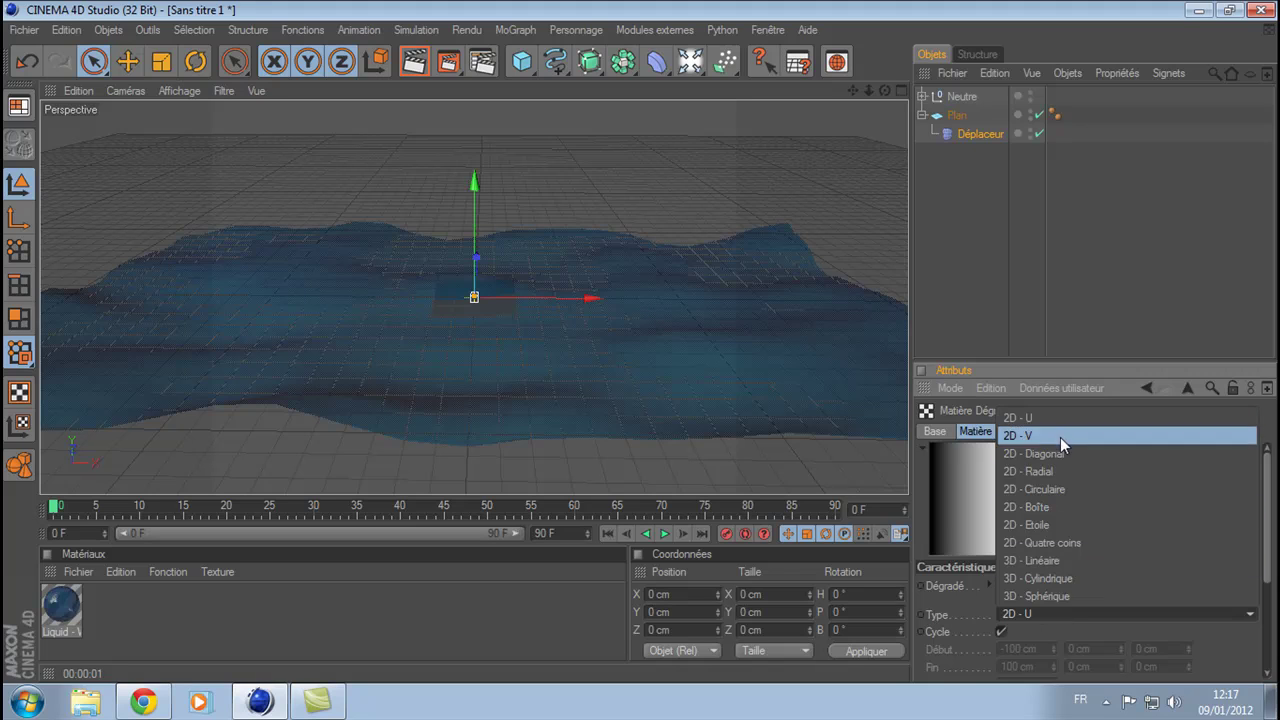
pyautogui.click(1052, 488)
pyautogui.moveTo(1268, 508); pyautogui.dragTo(1256, 573)
pyautogui.scroll(-1, 1252, 588)
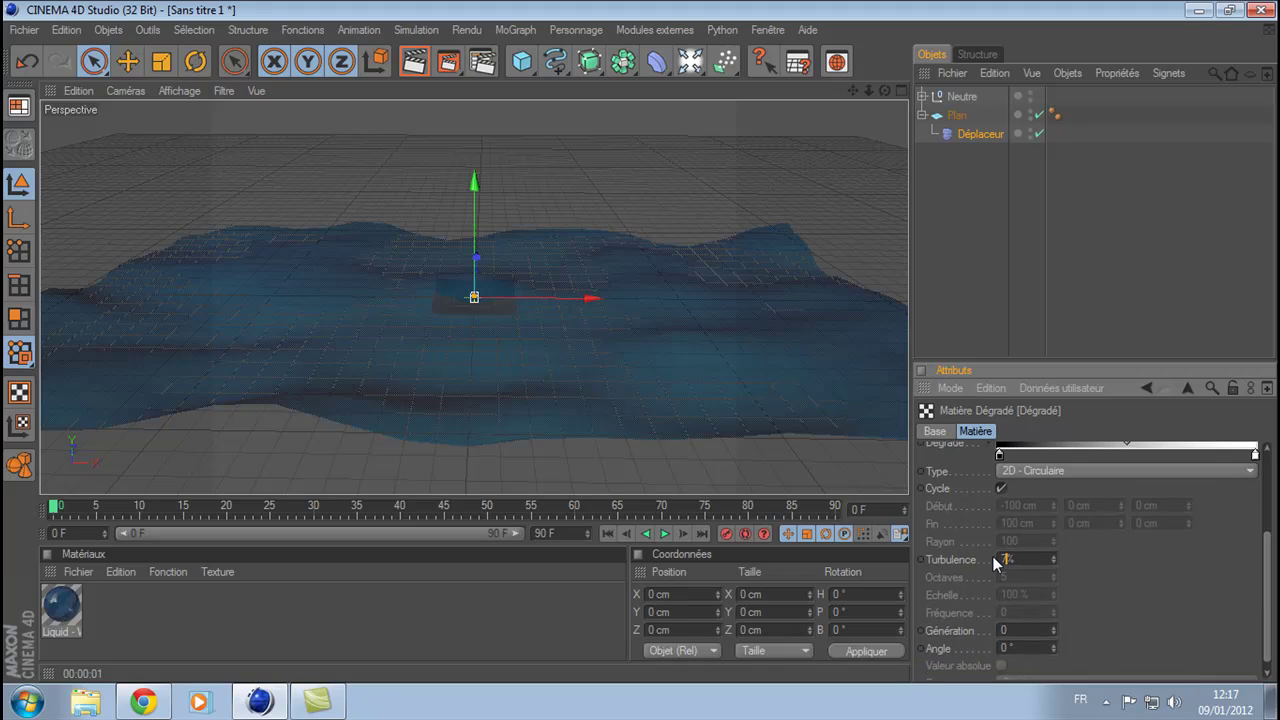
pyautogui.press('Return')
pyautogui.scroll(-1, 1276, 620)
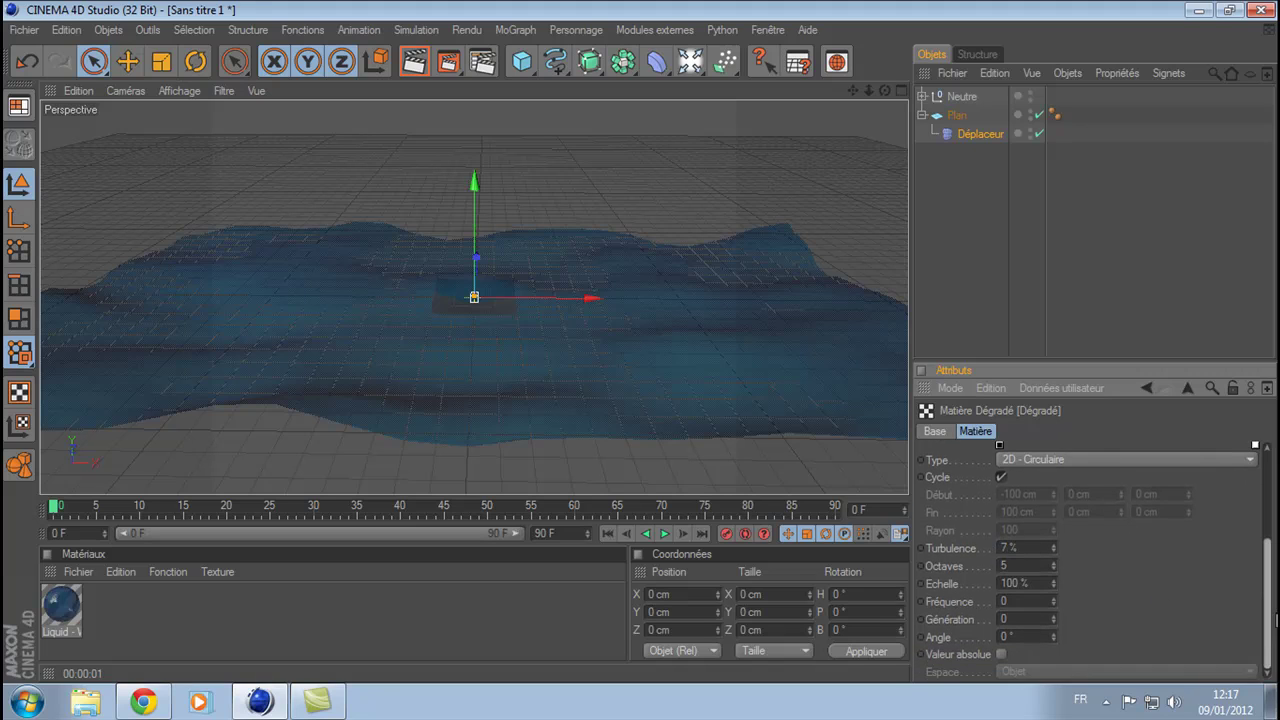
pyautogui.scroll(5, 1276, 610)
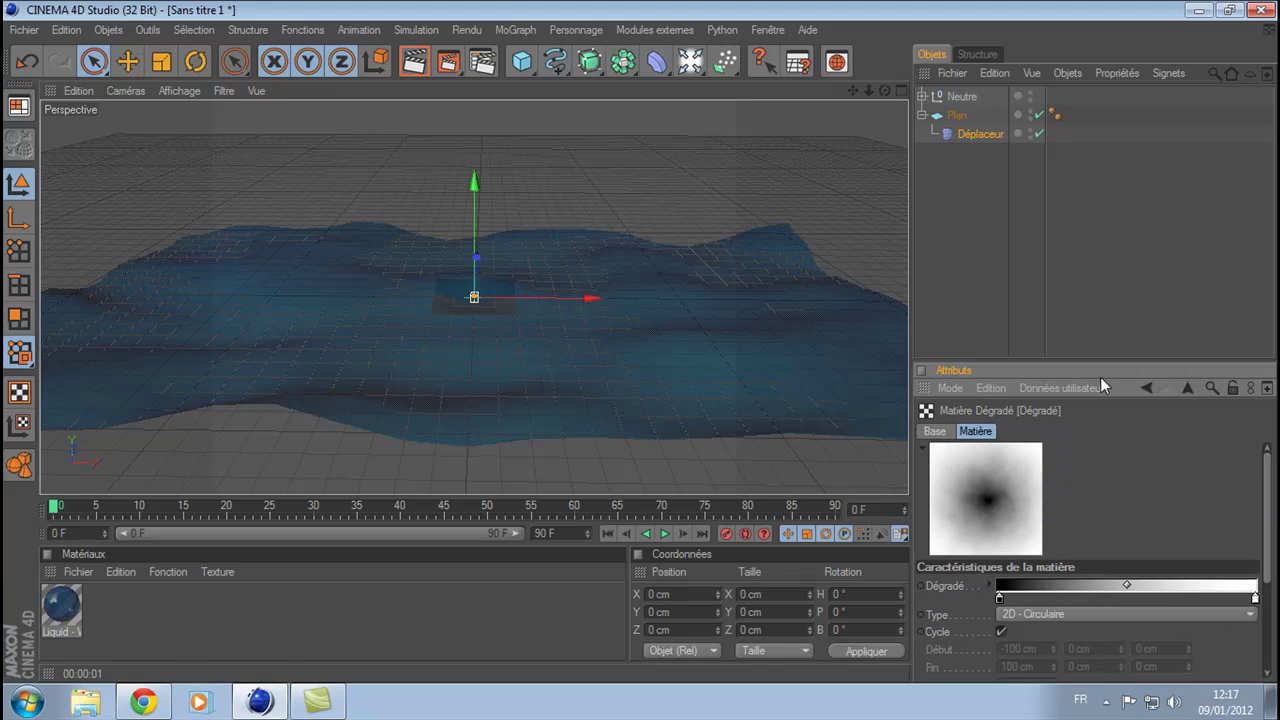
# Enlarge the second plane to about 2054 cm wide and 999 cm deep
pyautogui.click(979, 134)
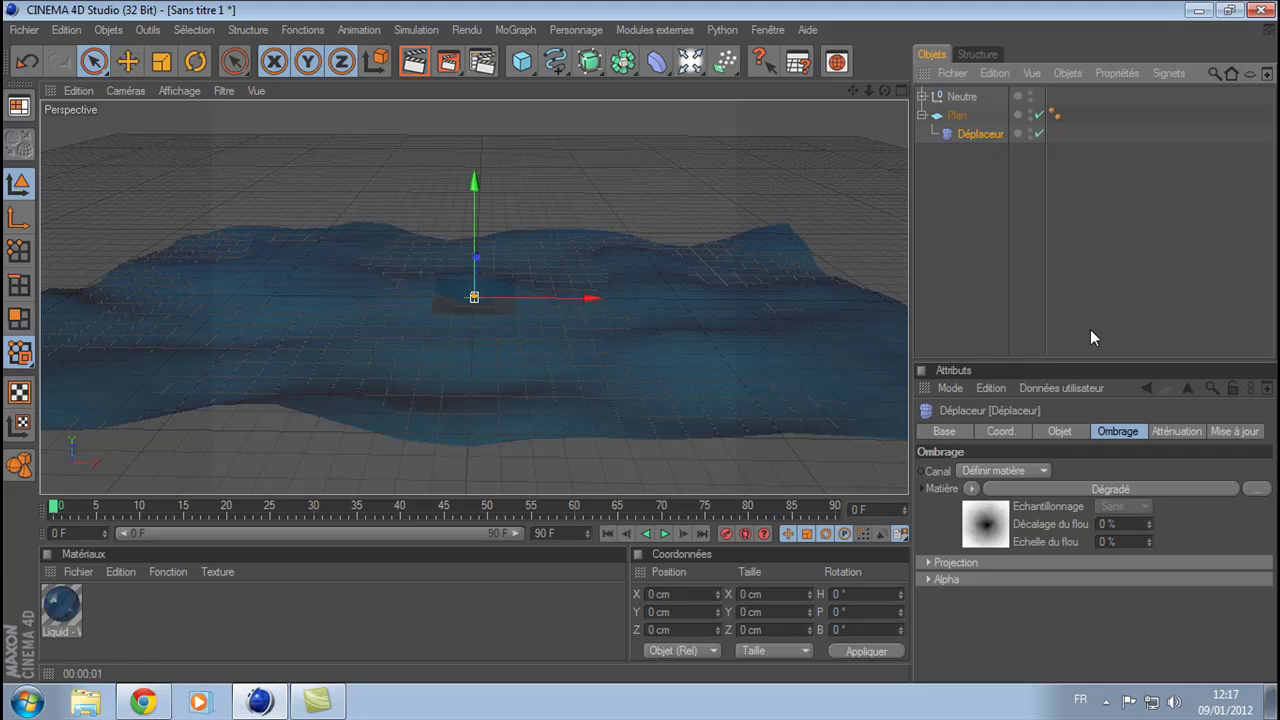
pyautogui.click(1074, 434)
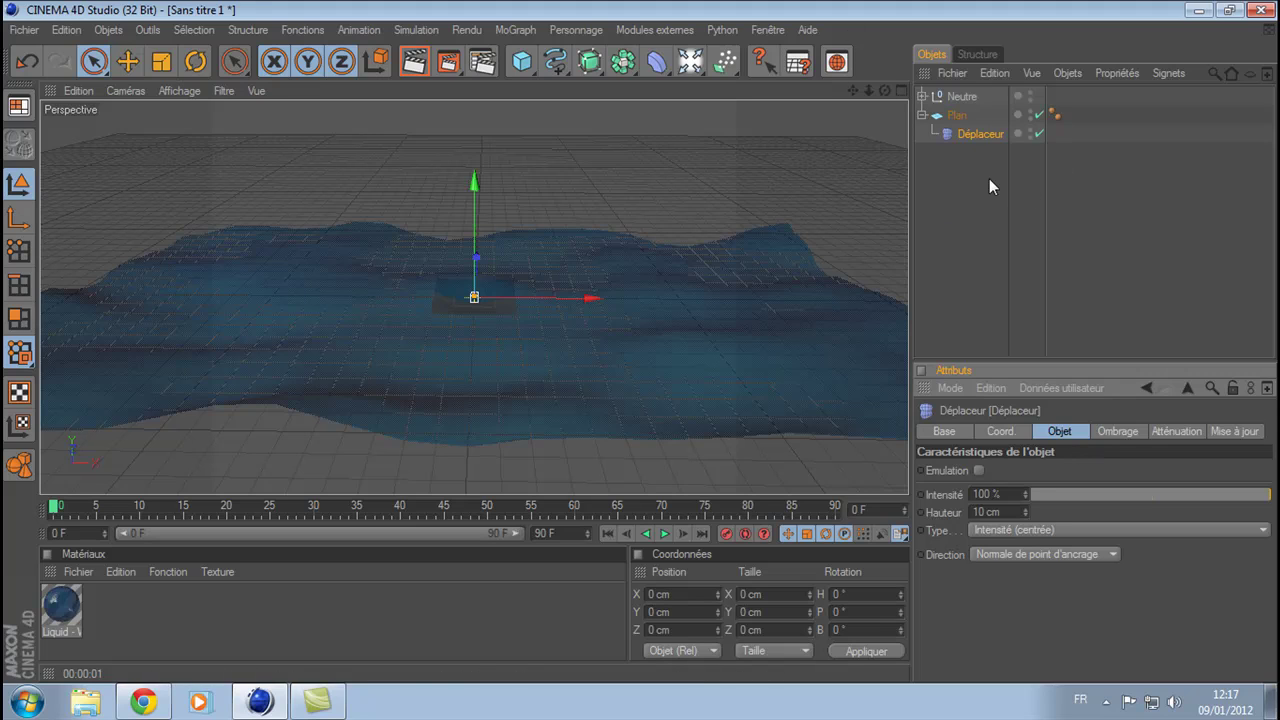
pyautogui.click(957, 116)
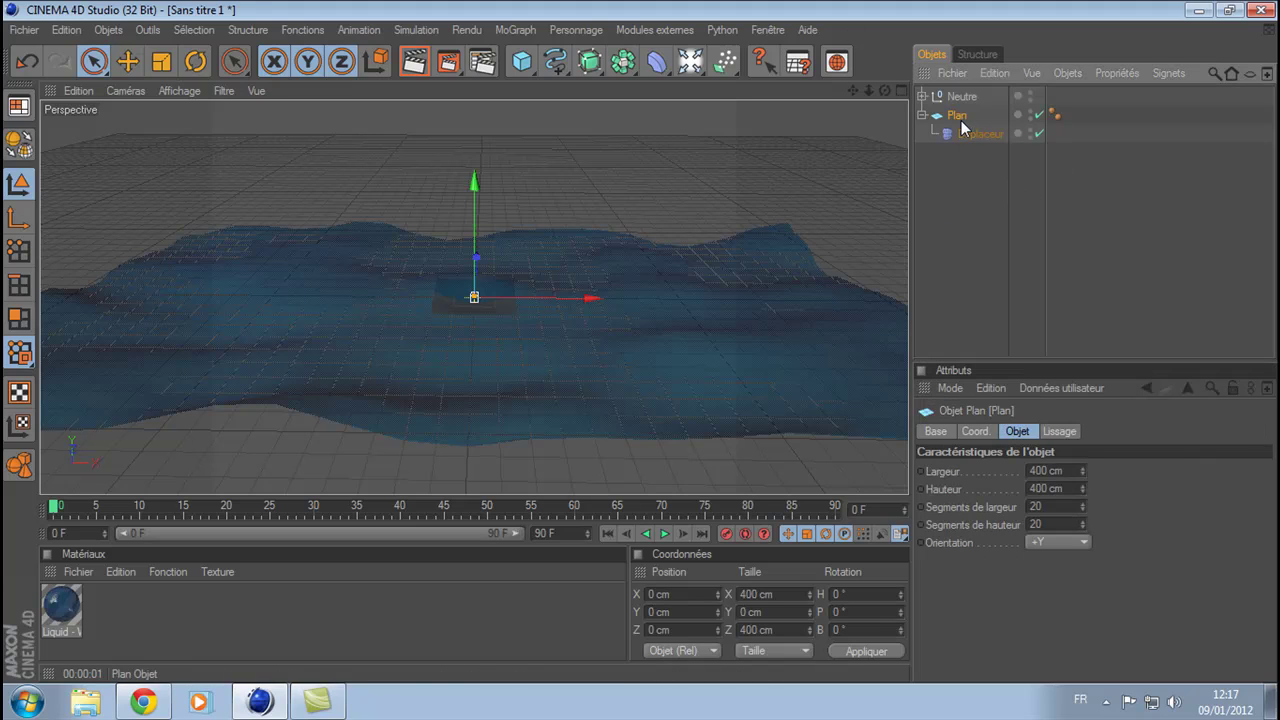
pyautogui.click(899, 90)
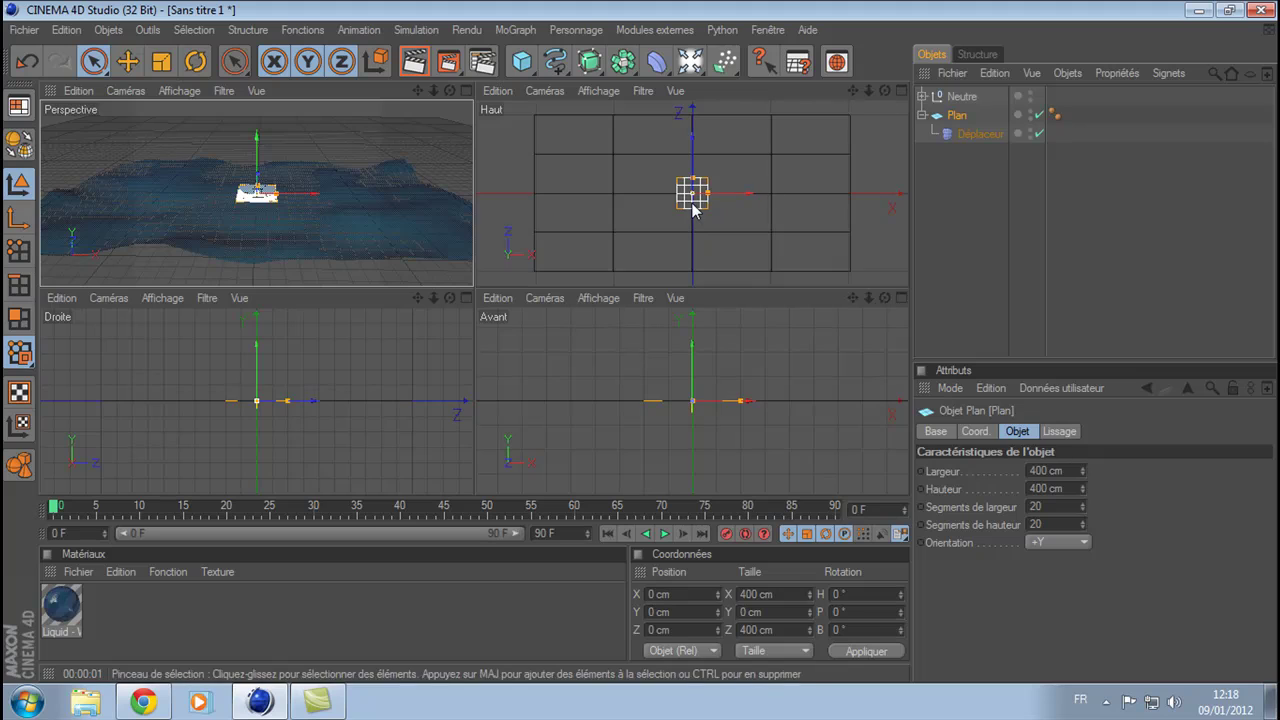
pyautogui.moveTo(706, 194); pyautogui.dragTo(774, 193)
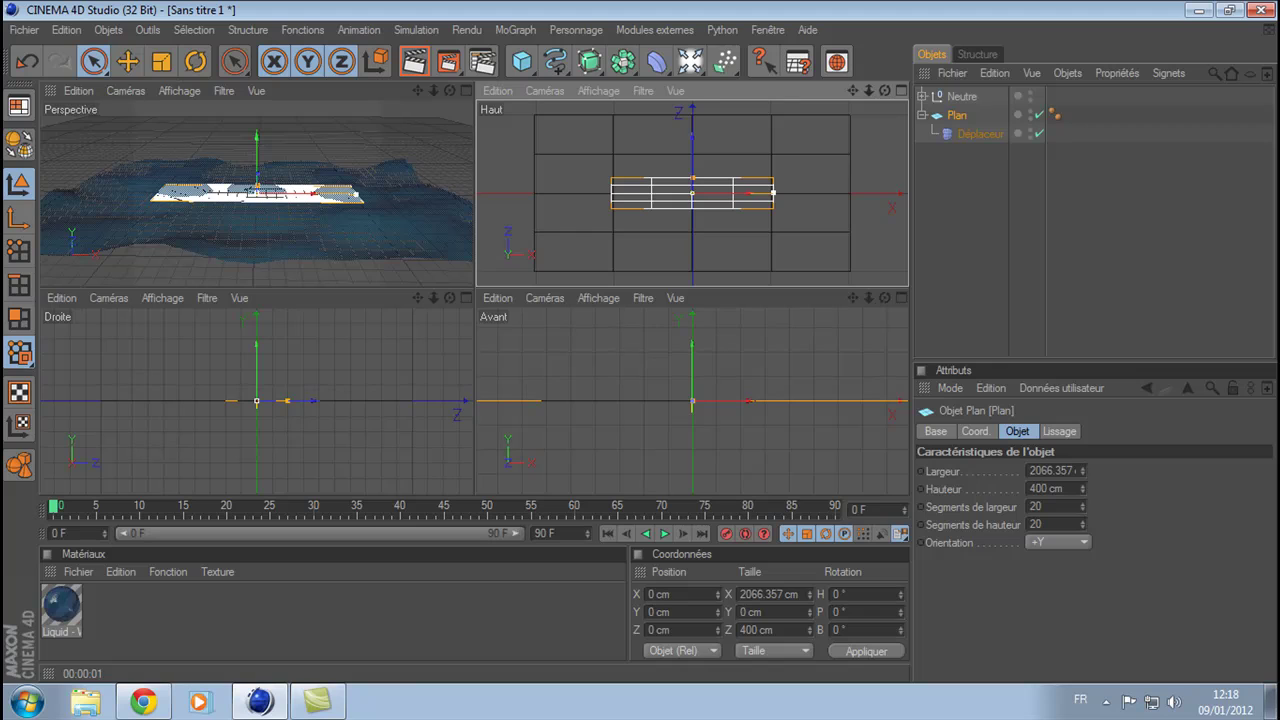
pyautogui.moveTo(692, 178); pyautogui.dragTo(692, 154)
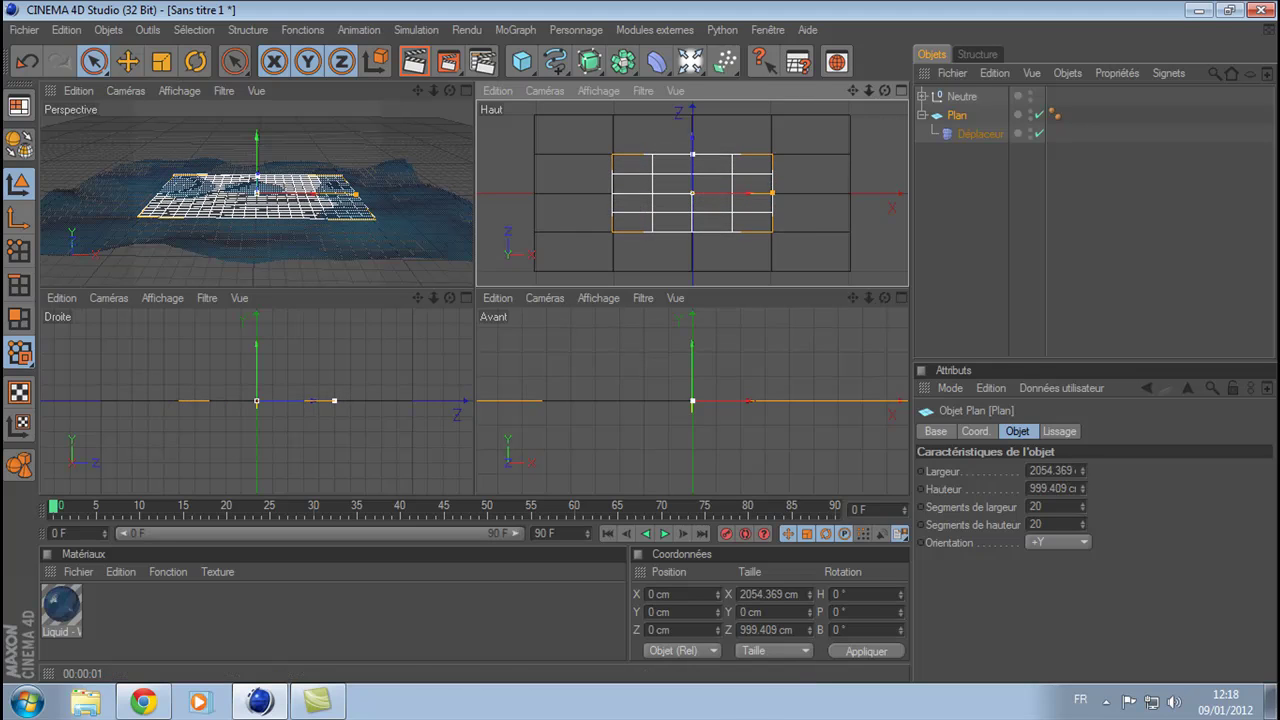
pyautogui.moveTo(450, 88); pyautogui.dragTo(453, 86)
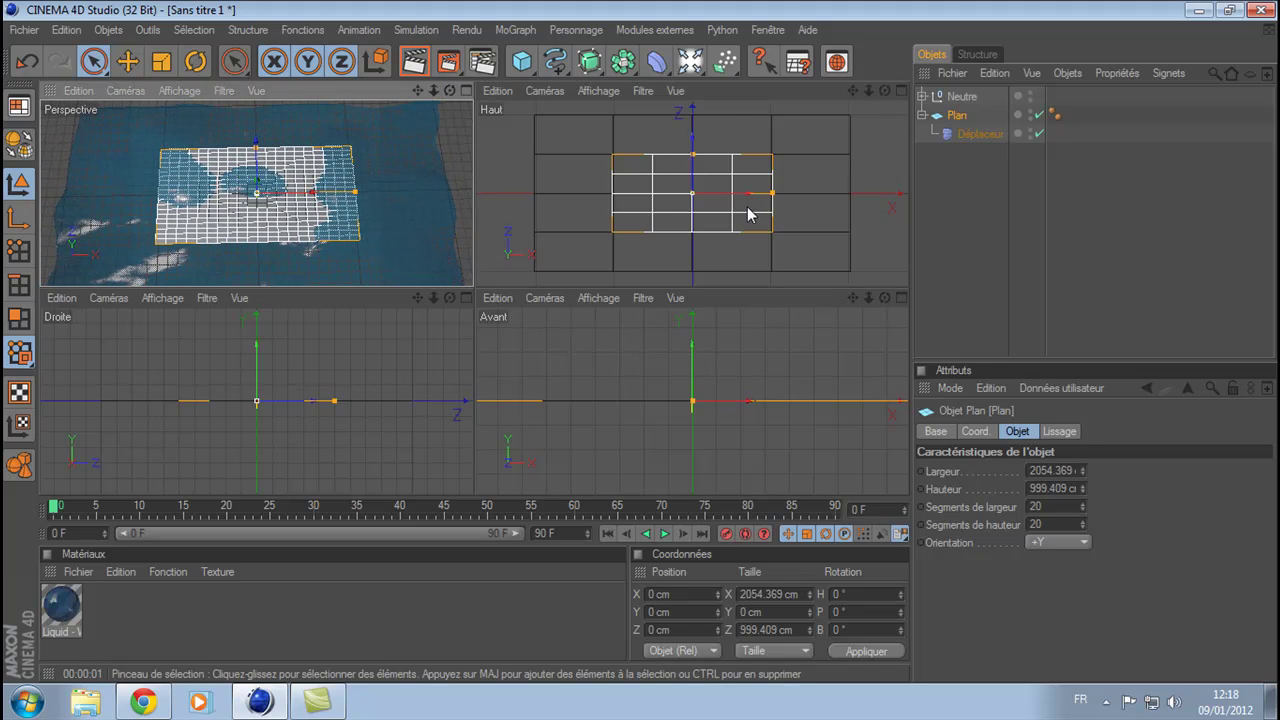
# Increase the displacement height of the second plane's Déplaceur to 416 cm
pyautogui.click(973, 134)
pyautogui.middleClick(236, 188)
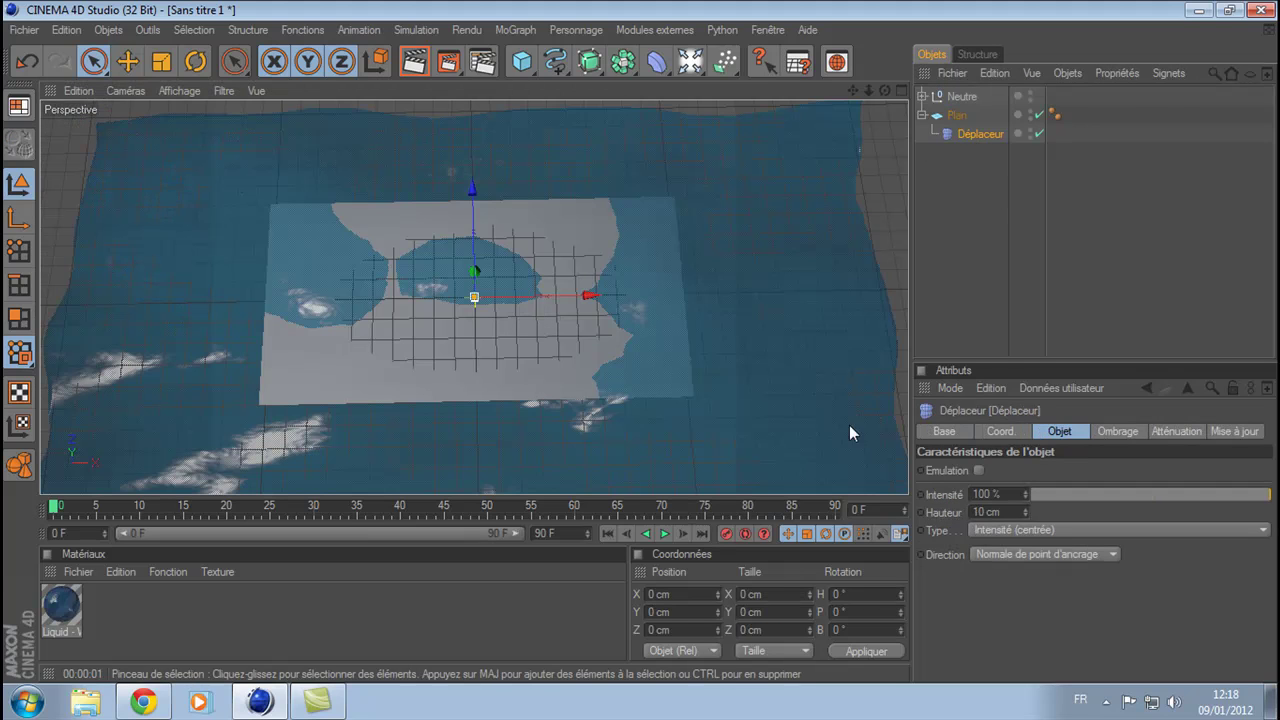
pyautogui.click(1065, 437)
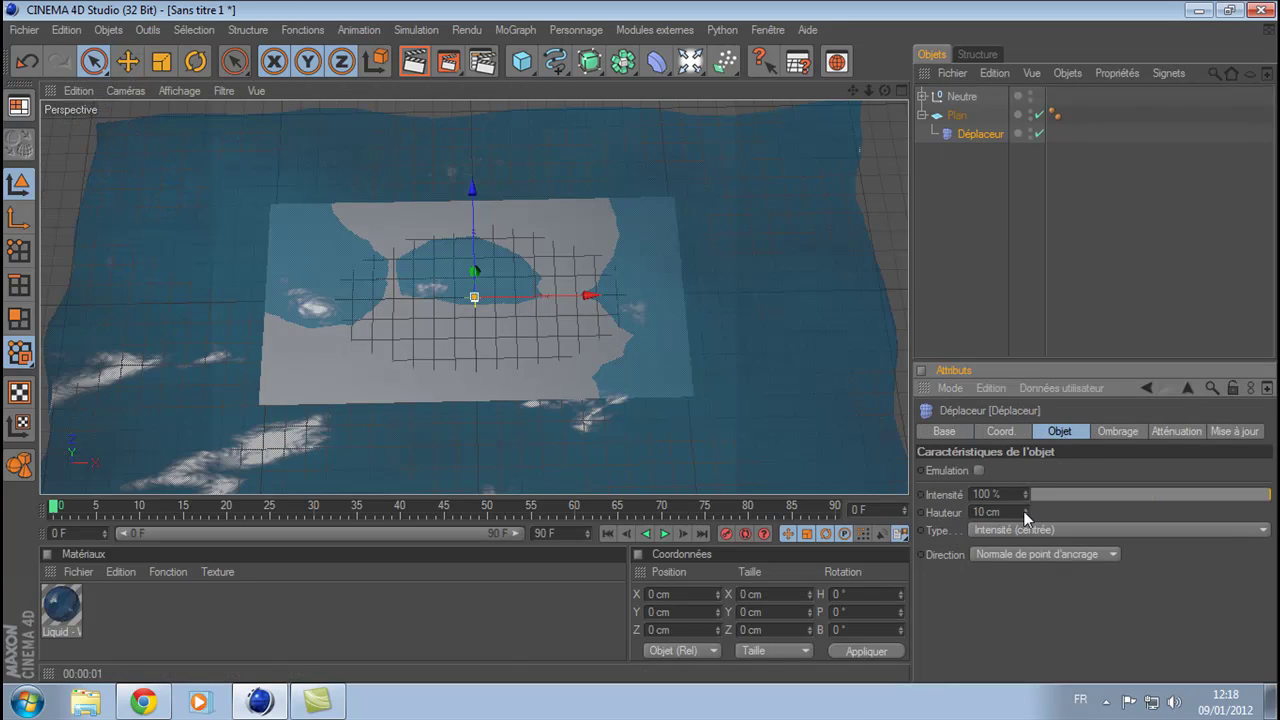
pyautogui.moveTo(1026, 512); pyautogui.dragTo(907, 292)
pyautogui.moveTo(886, 92); pyautogui.dragTo(886, 55)
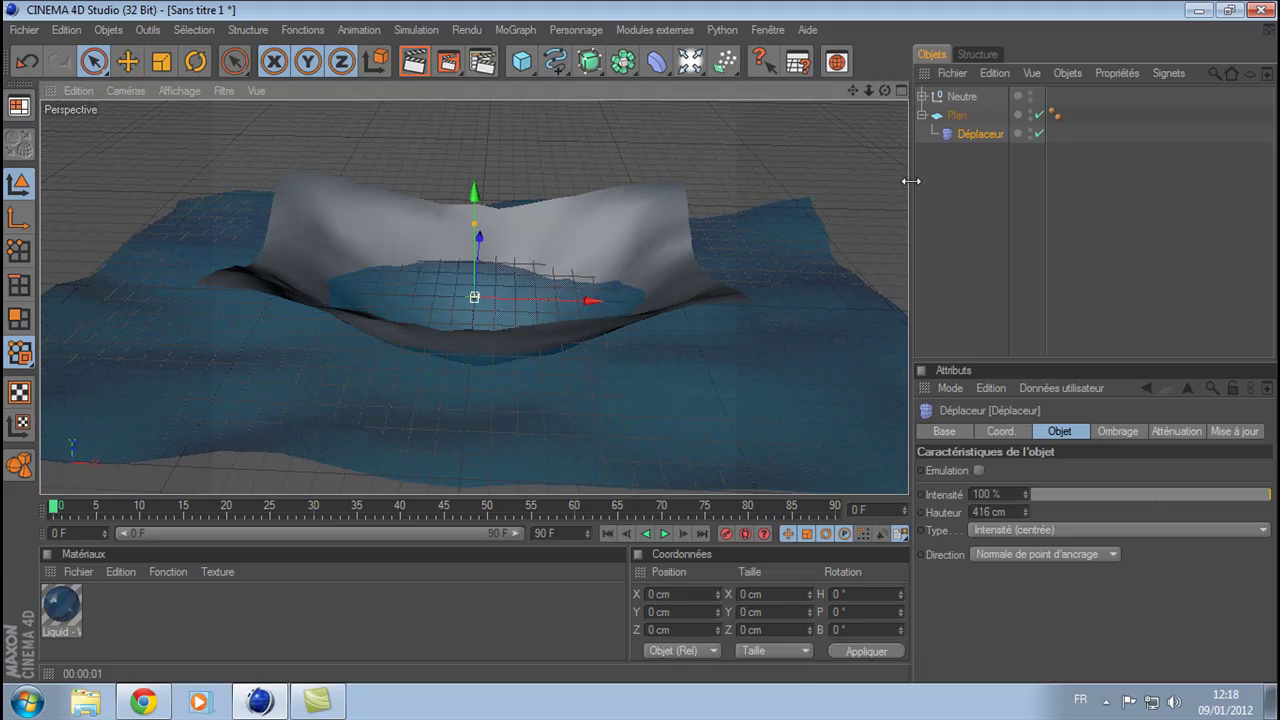
# Pitch the Déplaceur by about 8.7° and flip the second plane upside down by setting its pitch to 180°
pyautogui.click(199, 61)
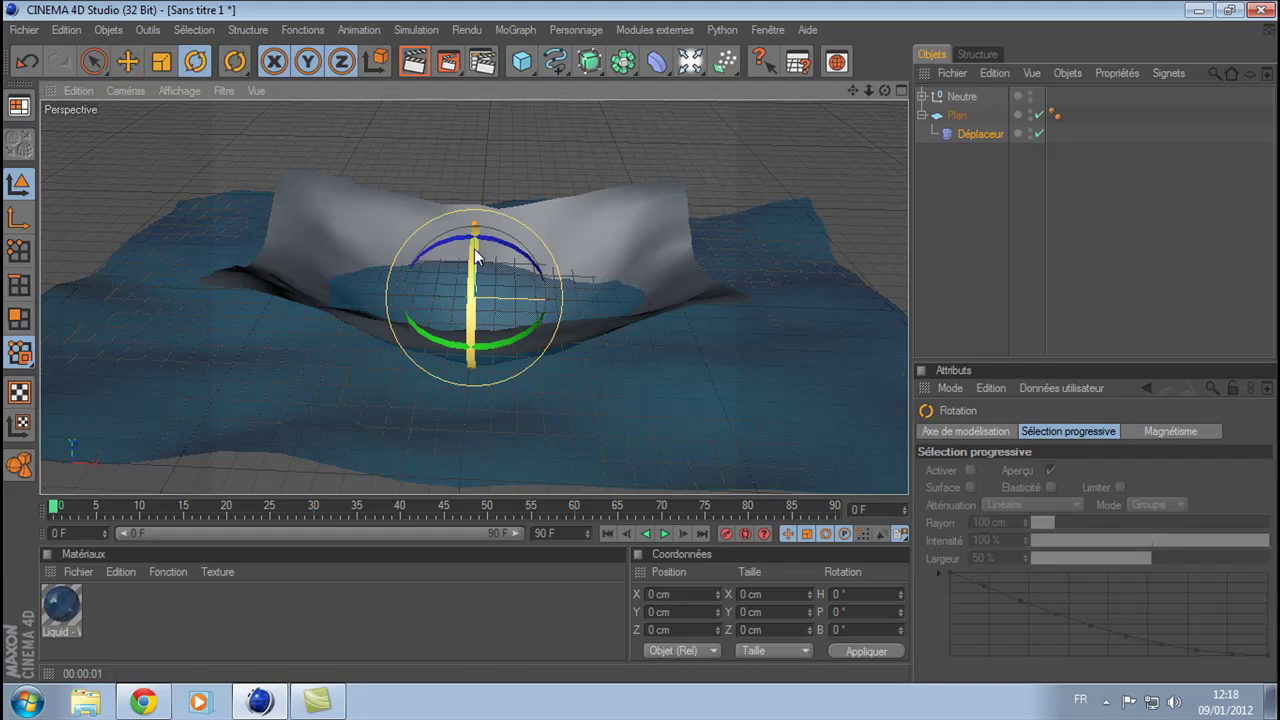
pyautogui.moveTo(474, 248); pyautogui.dragTo(482, 278)
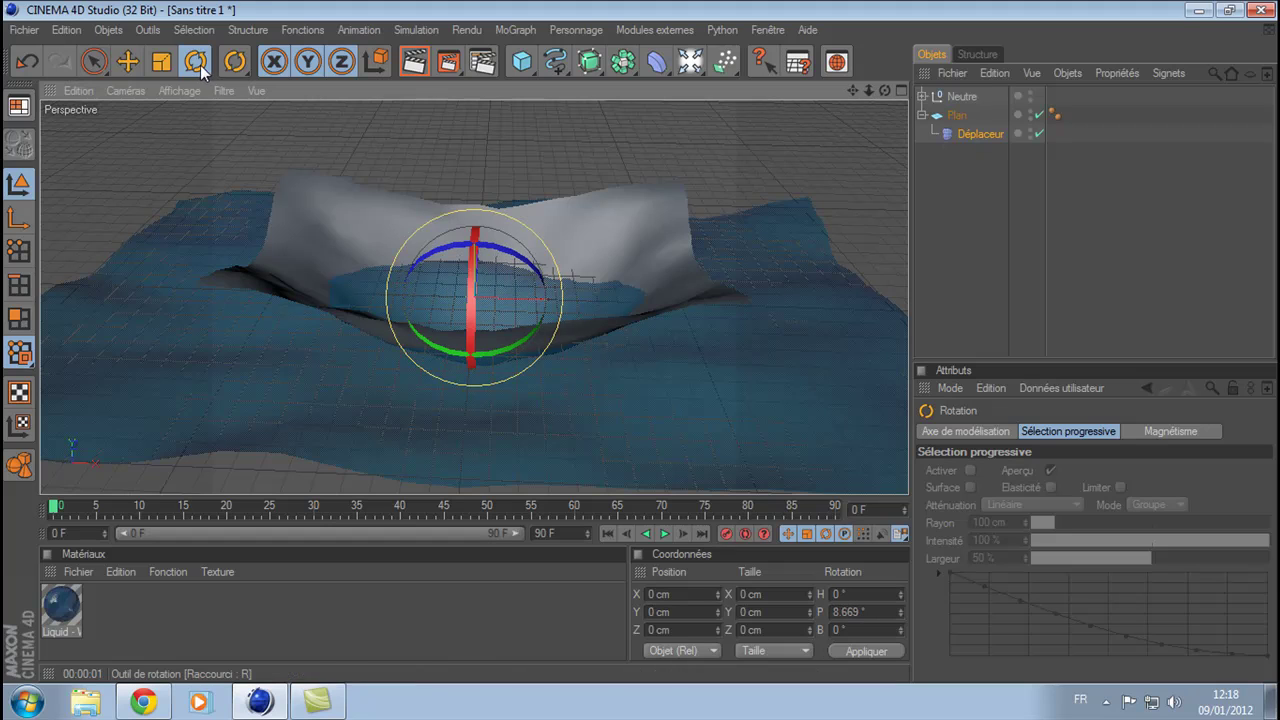
pyautogui.click(957, 116)
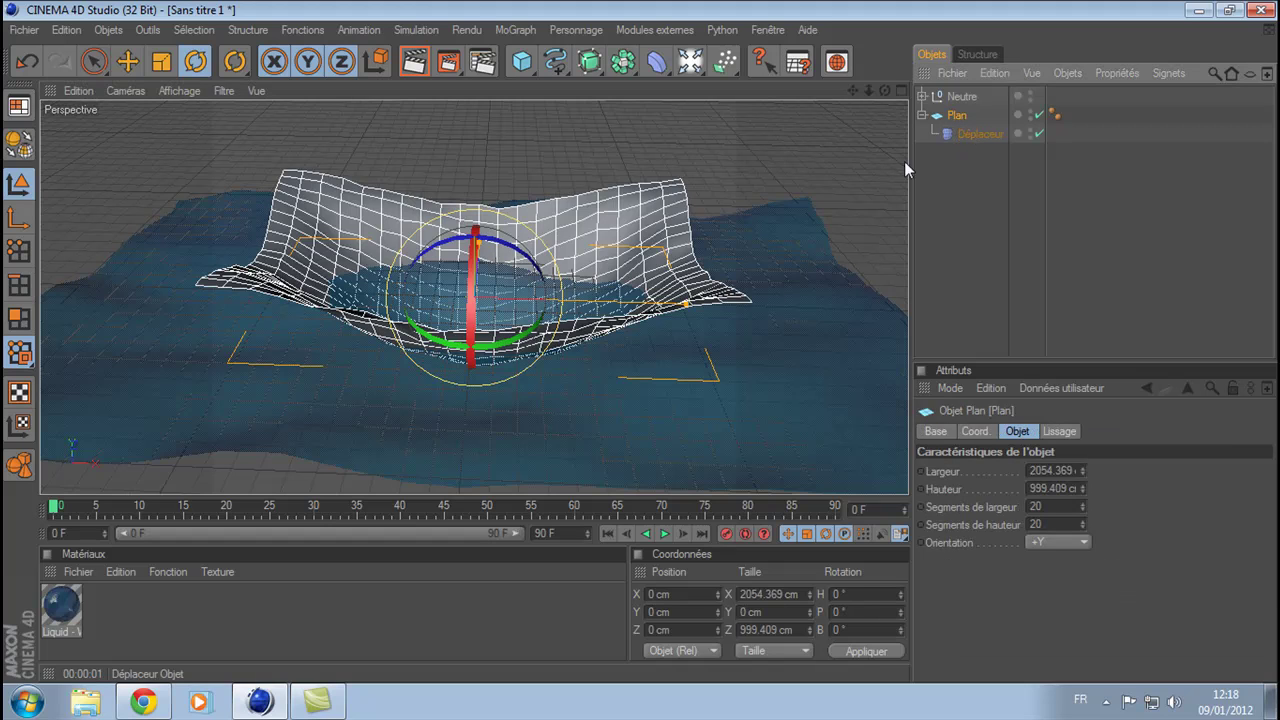
pyautogui.moveTo(476, 295); pyautogui.dragTo(478, 298)
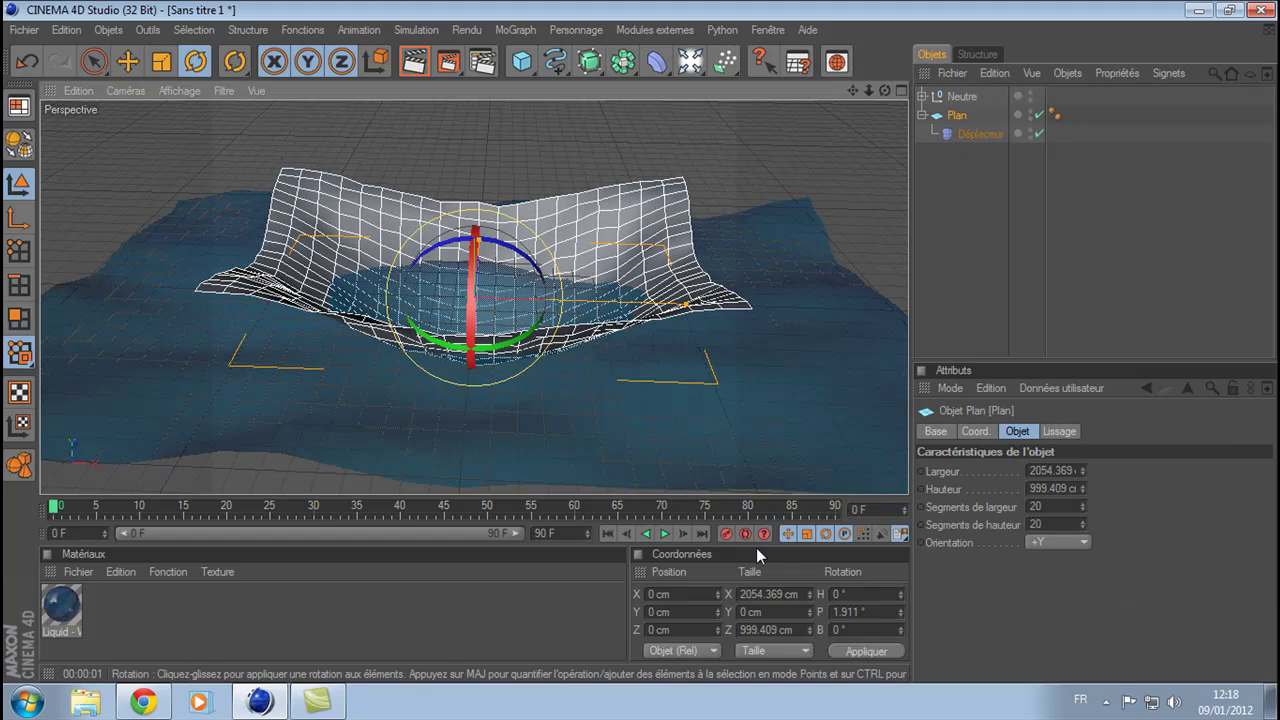
pyautogui.click(880, 610)
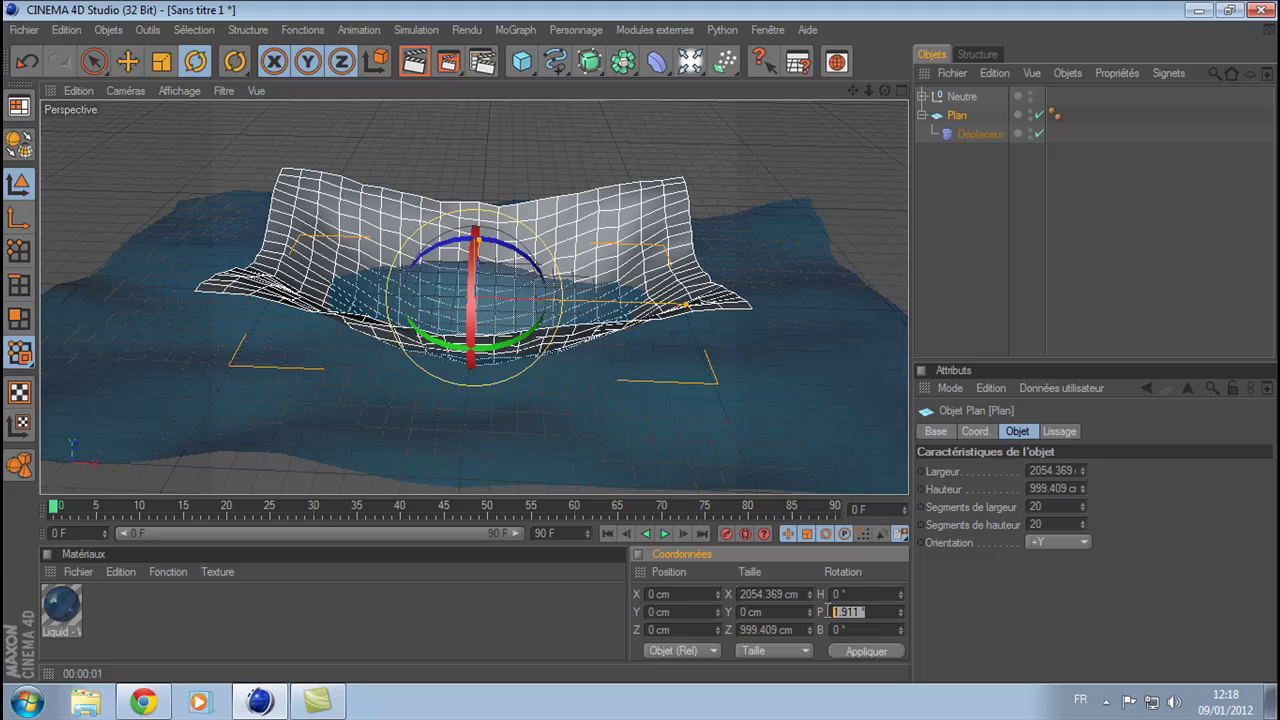
pyautogui.write('90')
pyautogui.press('Return')
pyautogui.moveTo(878, 616); pyautogui.dragTo(795, 597)
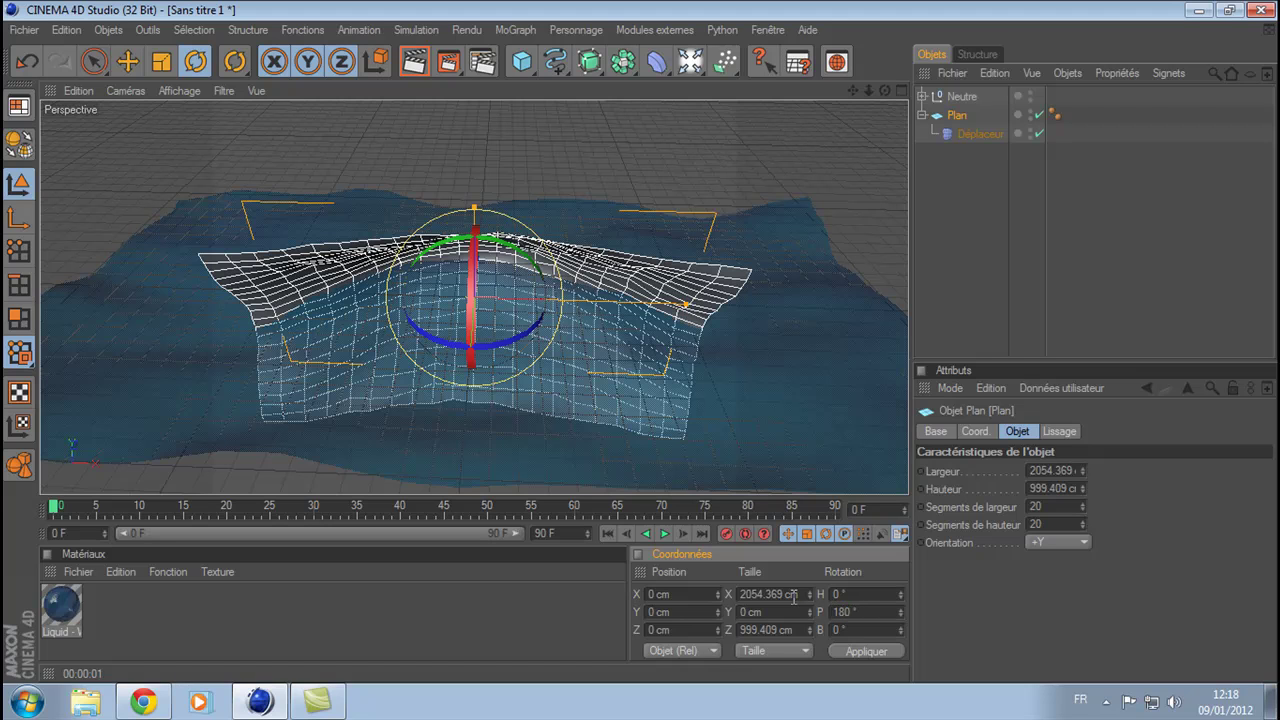
pyautogui.press('Return')
pyautogui.click(1031, 257)
pyautogui.click(94, 61)
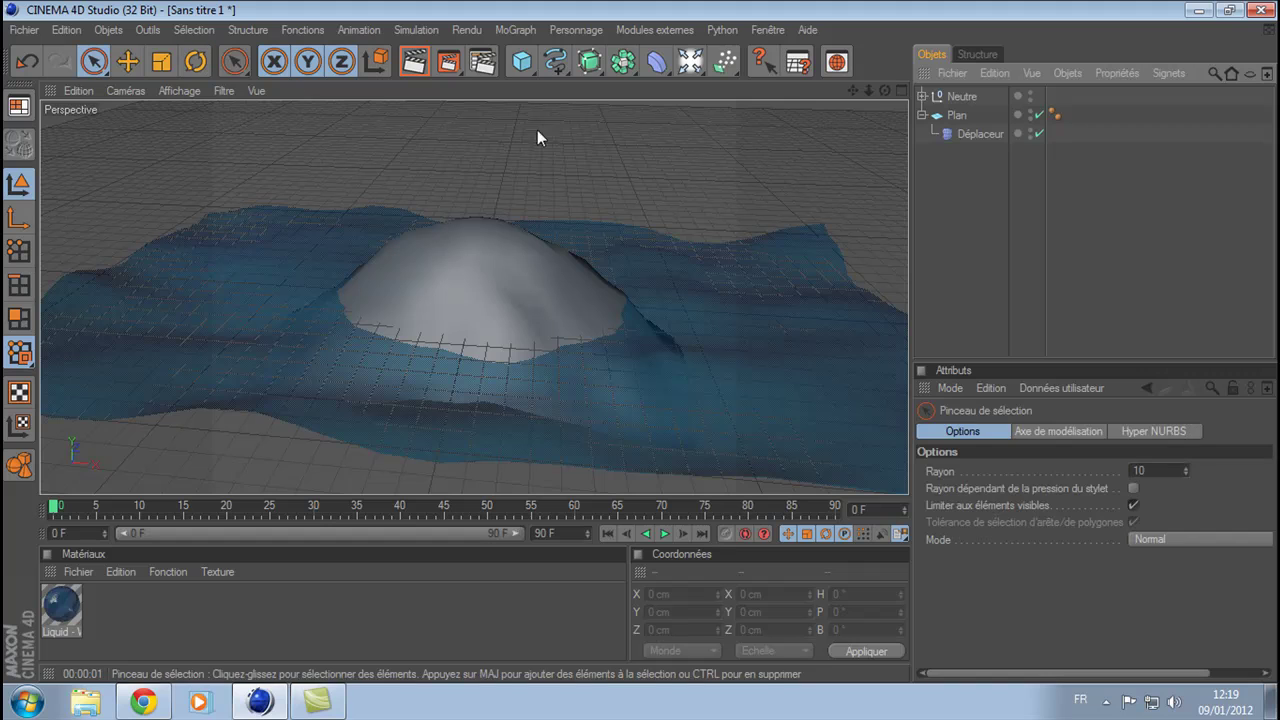
# Set the displacement height of the second plane's Déplaceur to 86 cm
pyautogui.moveTo(884, 90); pyautogui.dragTo(910, 91)
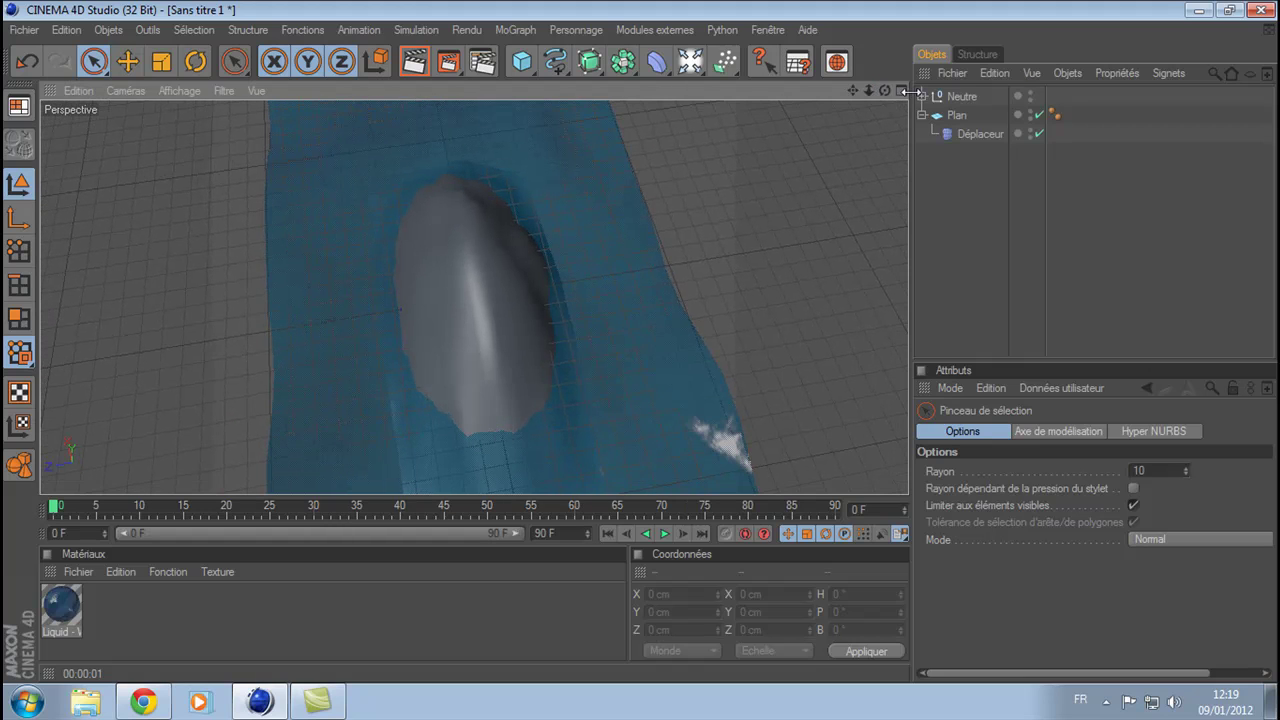
pyautogui.click(980, 134)
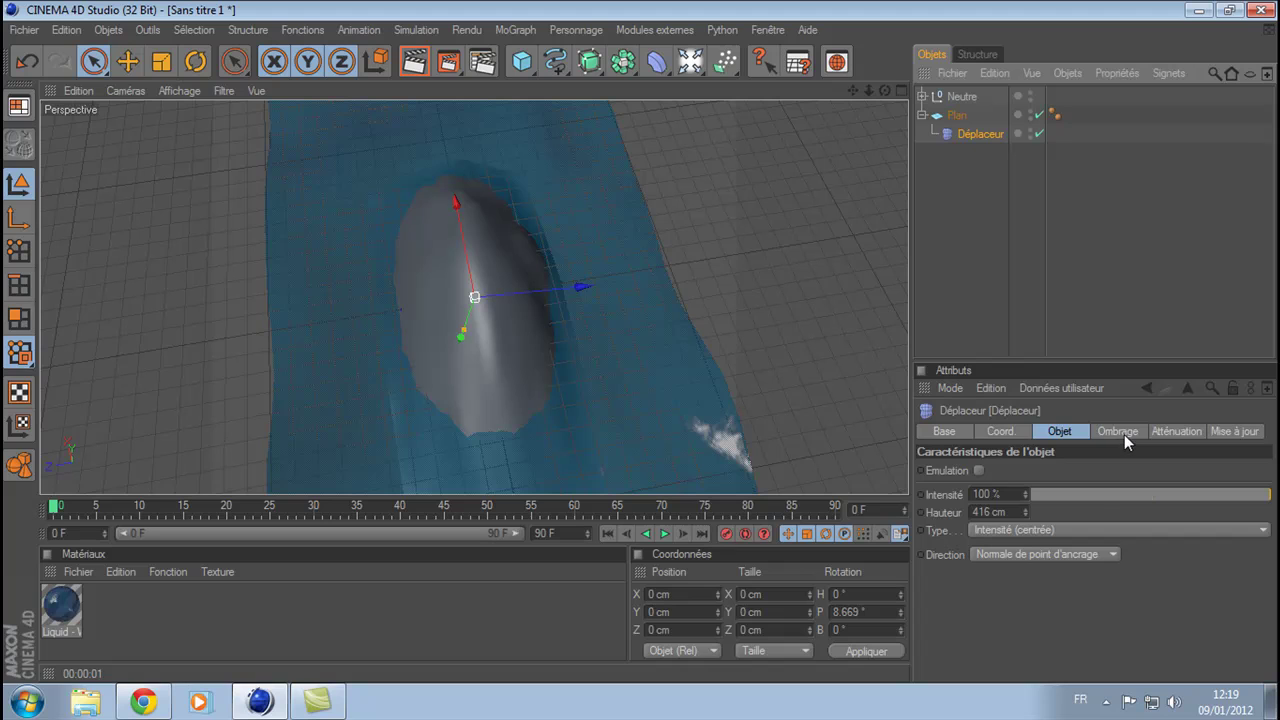
pyautogui.click(1025, 515)
pyautogui.moveTo(1025, 515); pyautogui.dragTo(1025, 630)
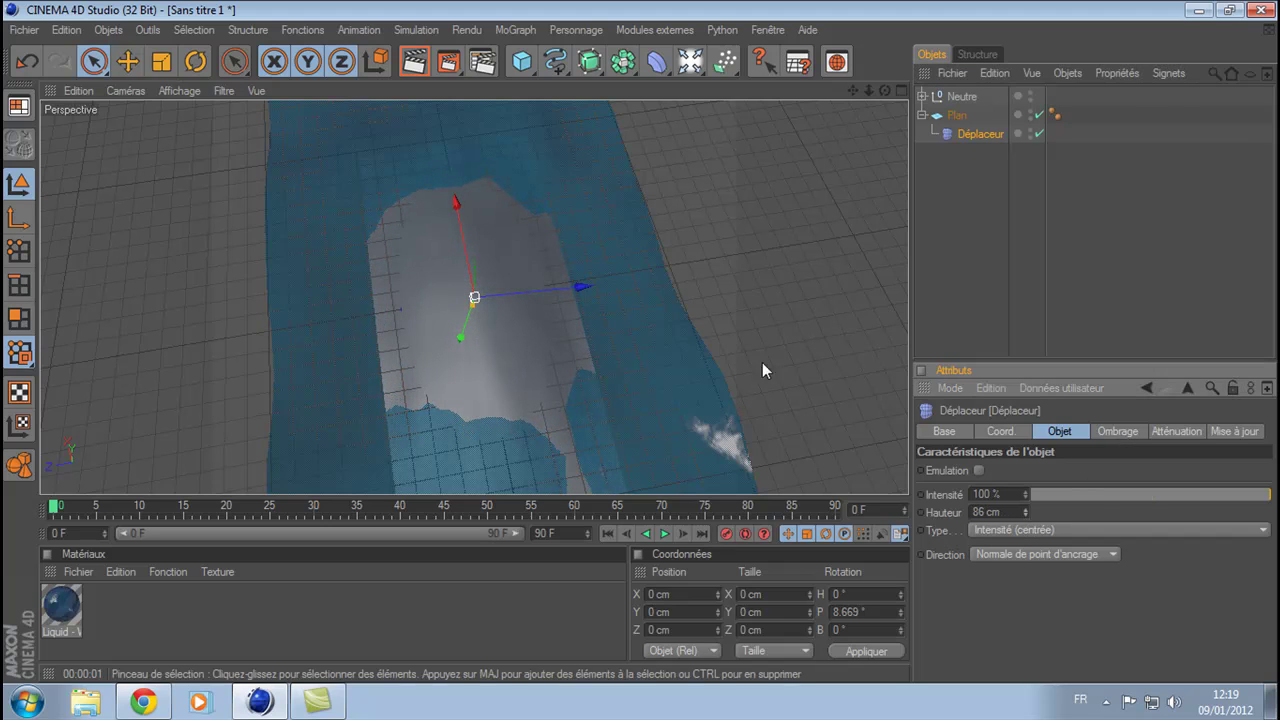
# Shift the Déplaceur to about -318 cm in Y and 49 cm in Z, and raise the second plane to about Y 165 cm
pyautogui.click(902, 91)
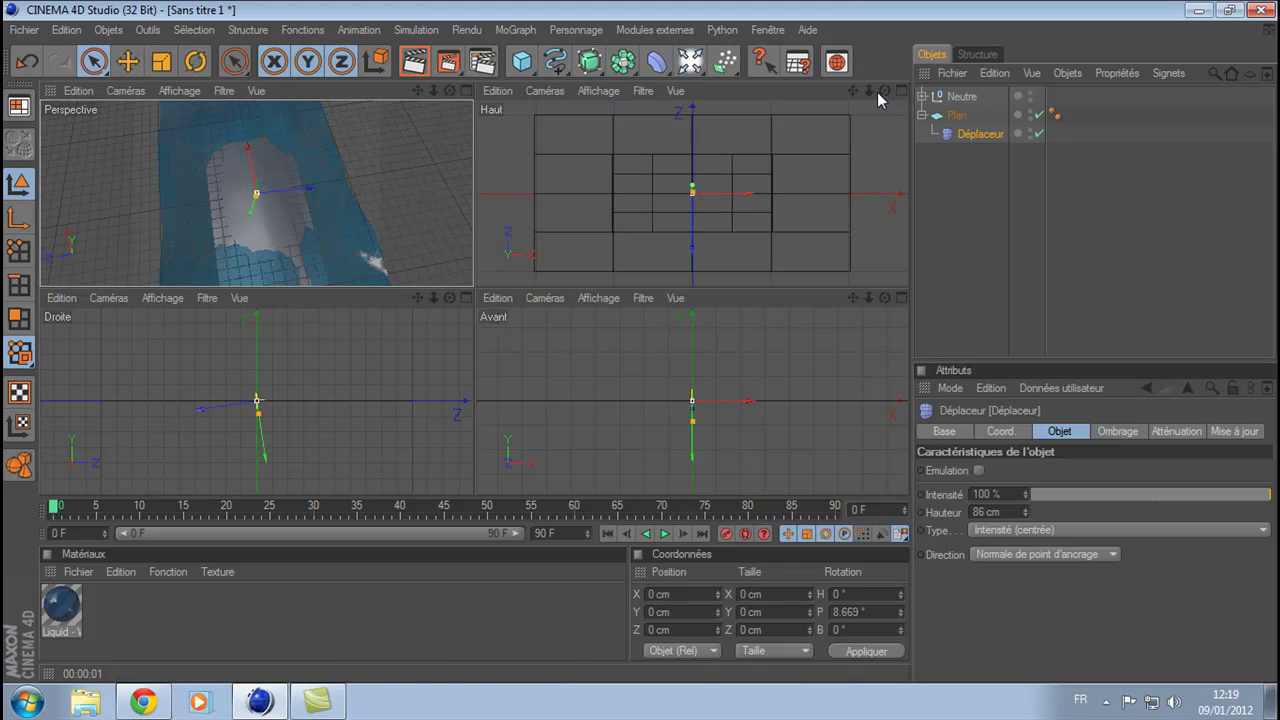
pyautogui.middleClick(347, 154)
pyautogui.moveTo(888, 87); pyautogui.dragTo(887, 85)
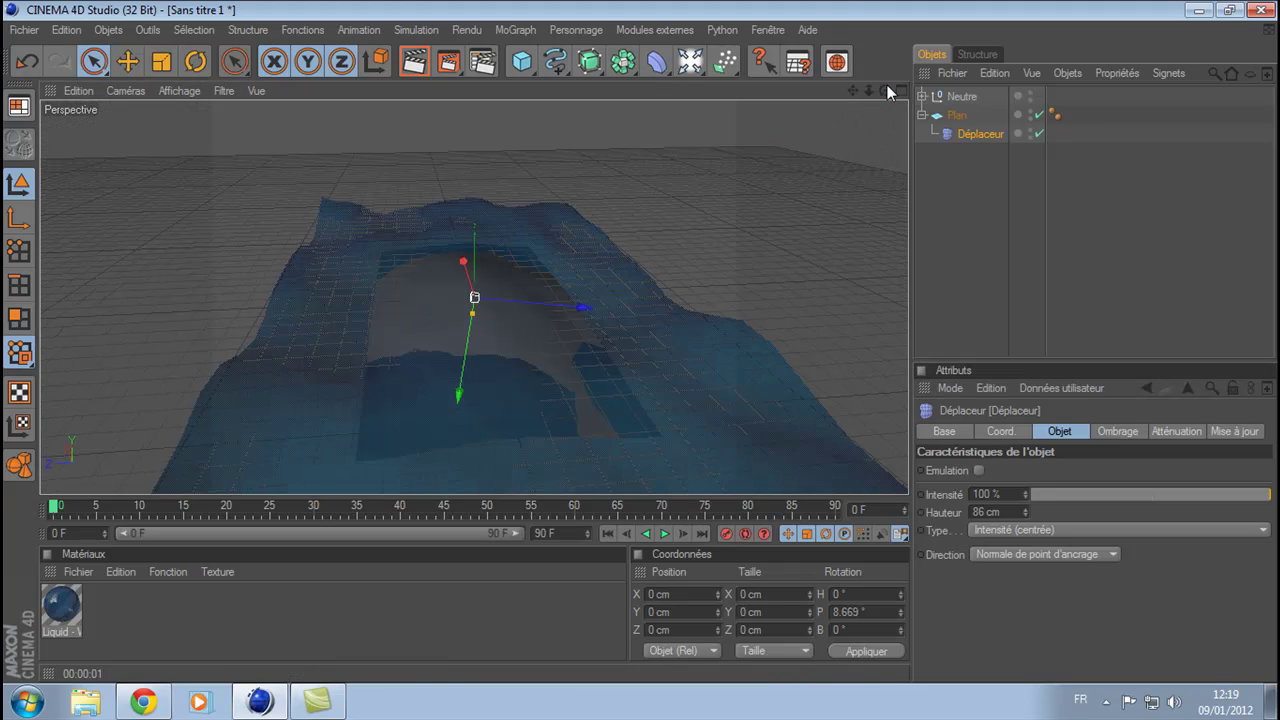
pyautogui.moveTo(460, 390); pyautogui.dragTo(469, 370)
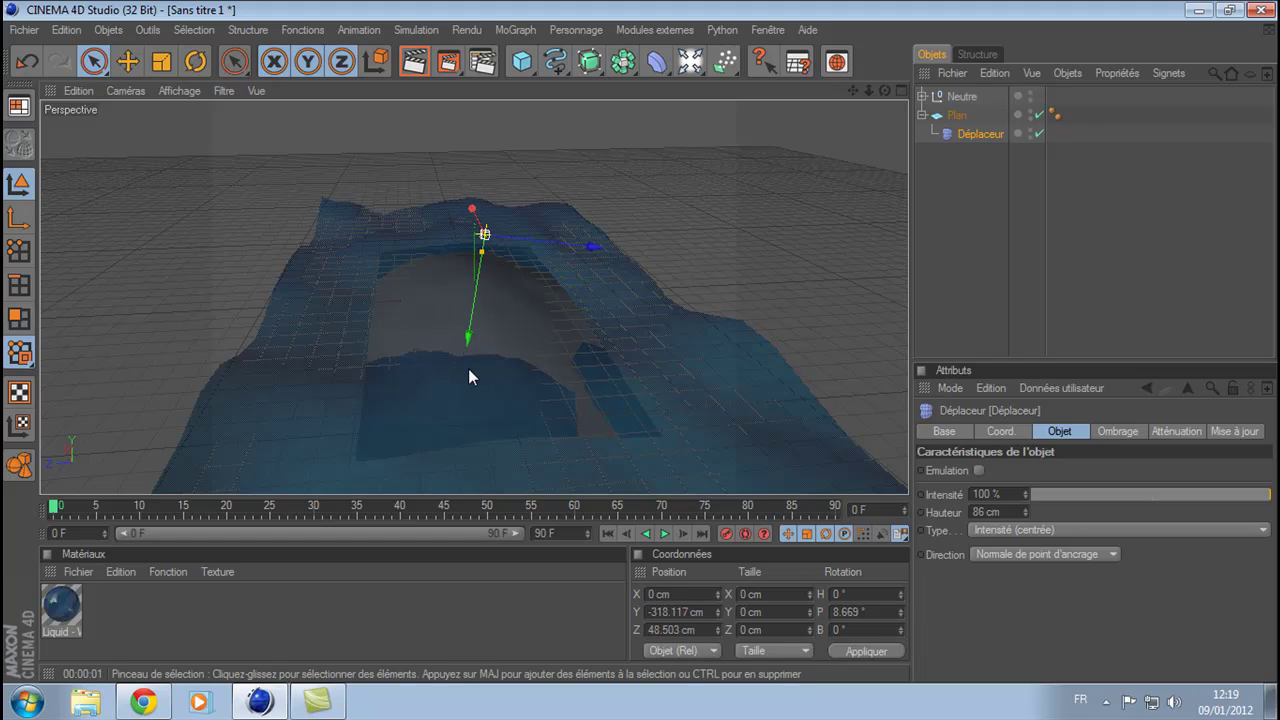
pyautogui.click(955, 115)
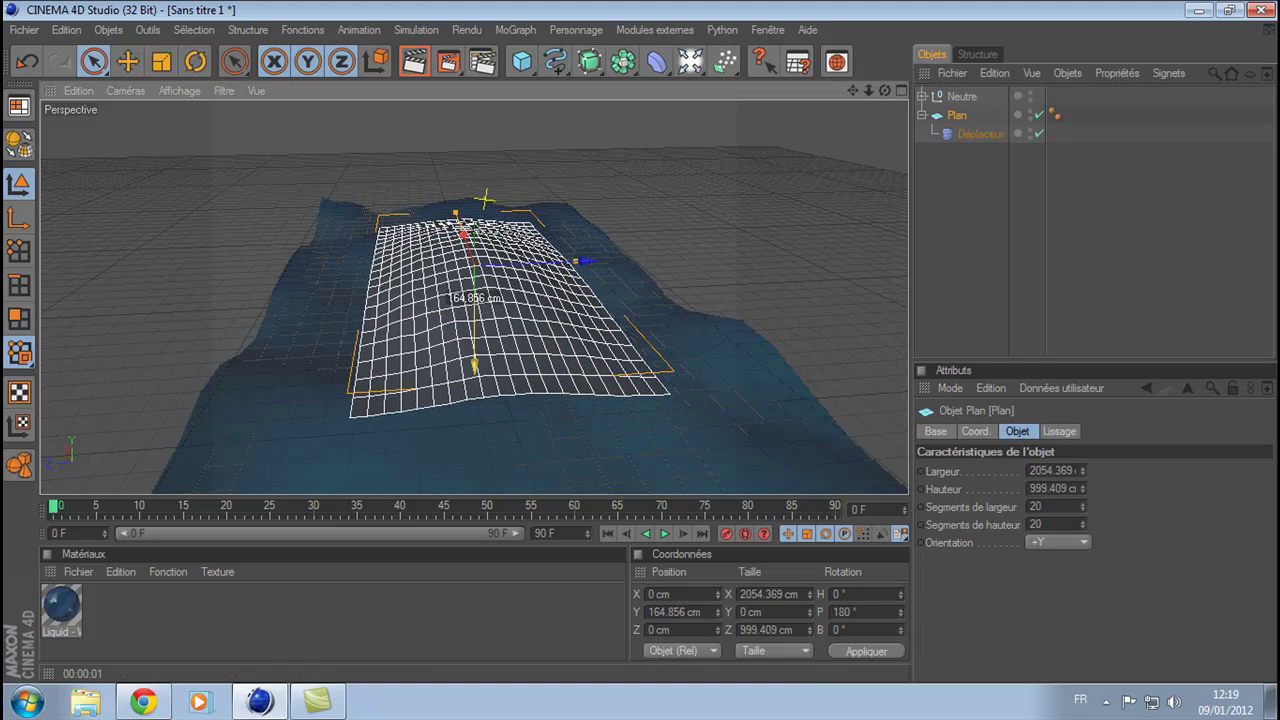
pyautogui.click(1002, 255)
# Lower the second plane slightly so its hump sinks further into the water surface
pyautogui.moveTo(885, 90)
pyautogui.mouseDown()
pyautogui.moveTo(885, 30)
pyautogui.moveTo(888, 108)
pyautogui.moveTo(885, 57)
pyautogui.moveTo(885, 78)
pyautogui.mouseUp()
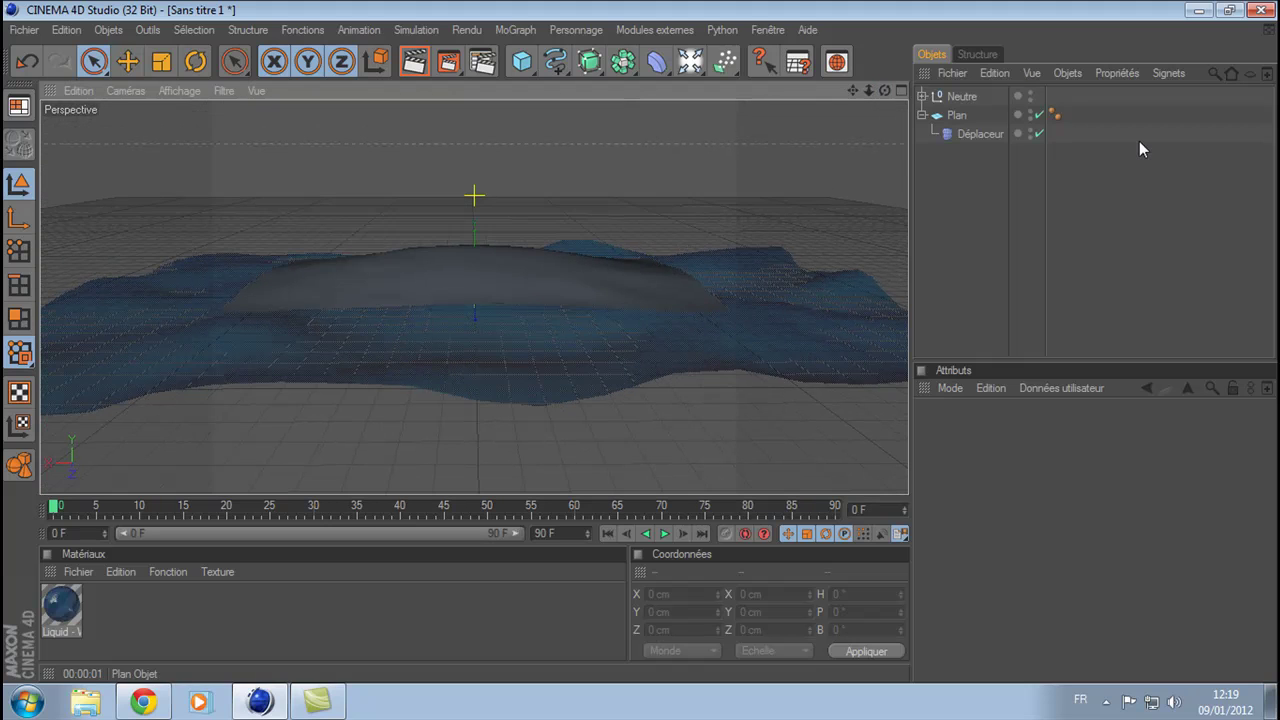
pyautogui.click(958, 115)
pyautogui.moveTo(475, 337); pyautogui.dragTo(480, 357)
pyautogui.click(1024, 239)
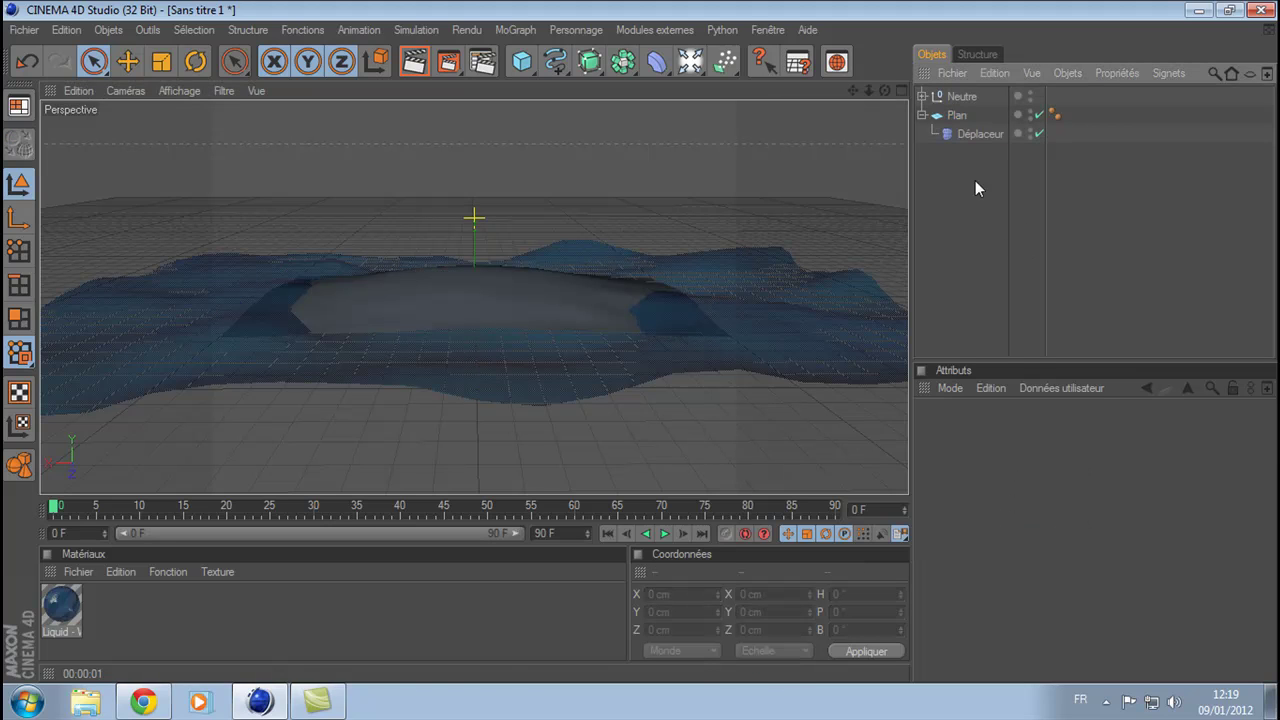
# Extend the second plane along Z to about 2018 cm so it spans the depth of the water surface
pyautogui.moveTo(885, 90); pyautogui.dragTo(870, 133)
pyautogui.scroll(-3, 421, 295)
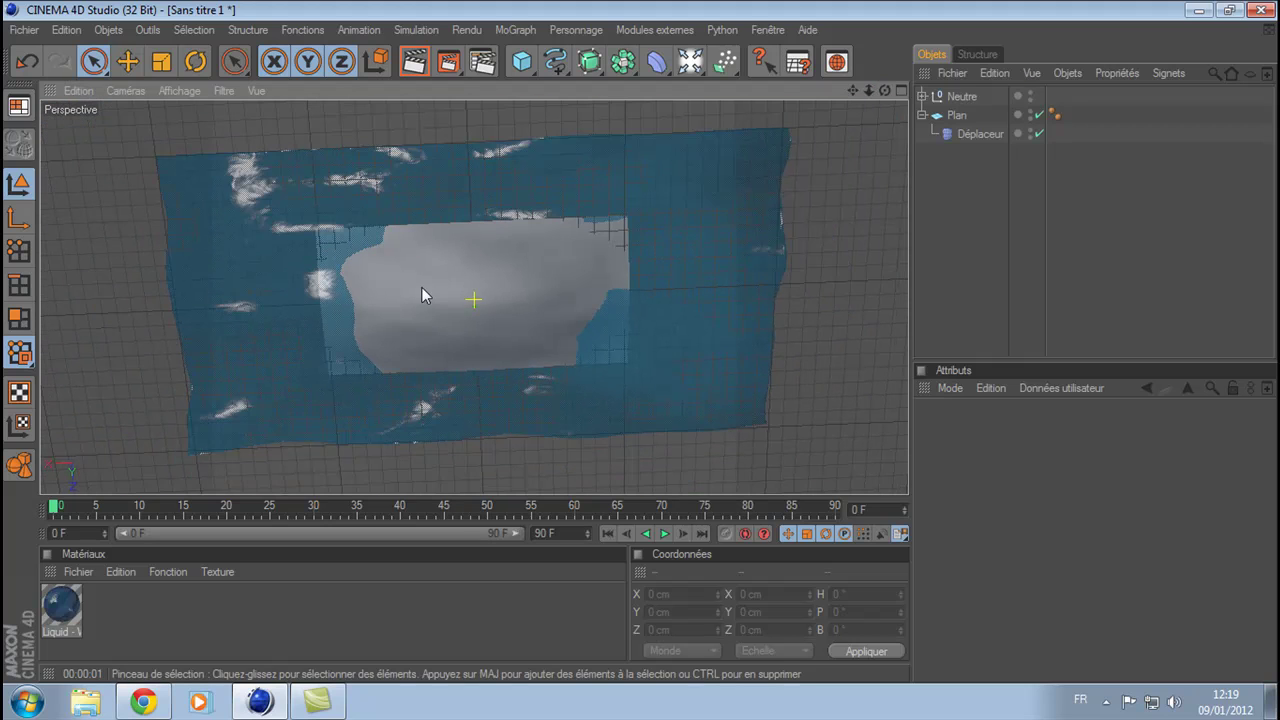
pyautogui.click(956, 115)
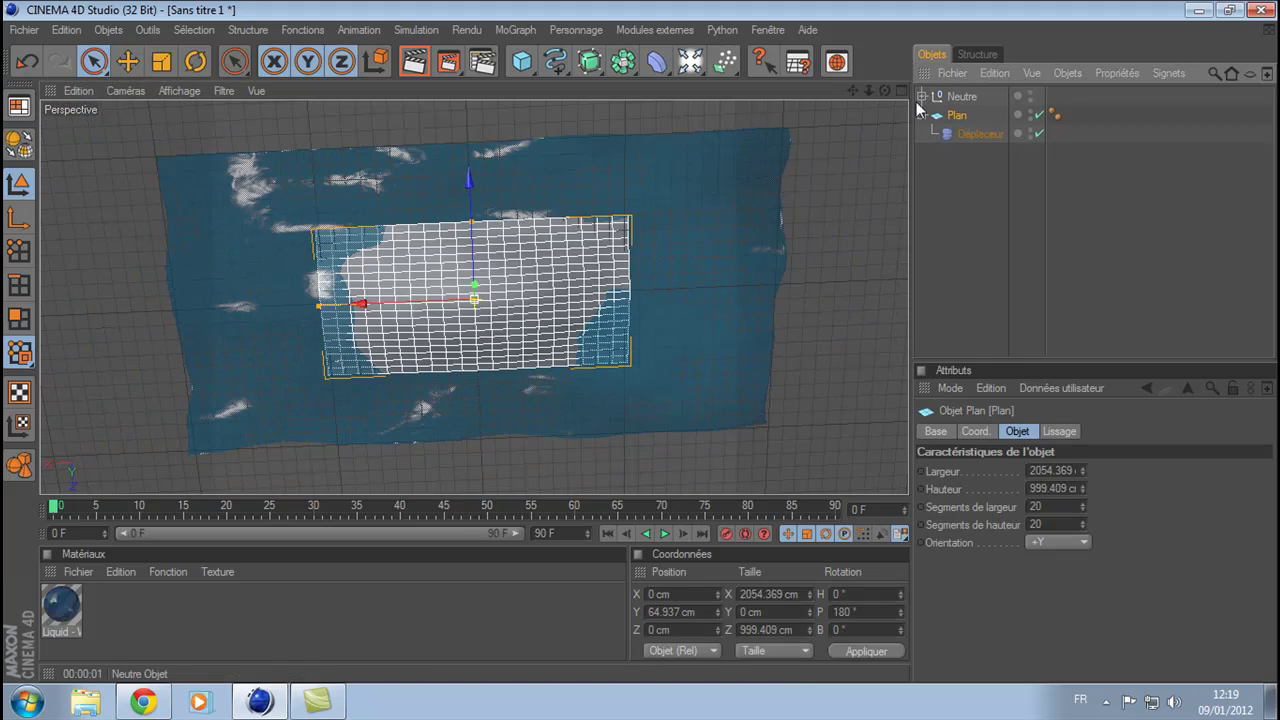
pyautogui.click(901, 92)
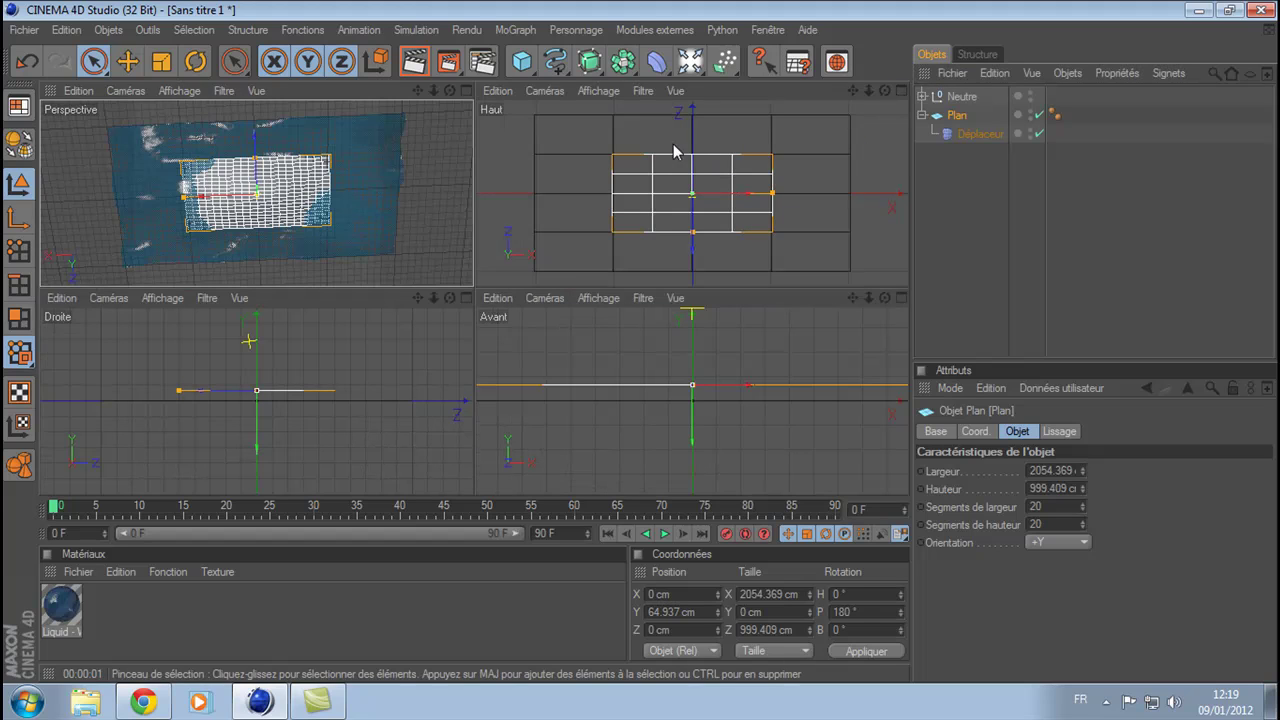
pyautogui.moveTo(698, 231); pyautogui.dragTo(697, 275)
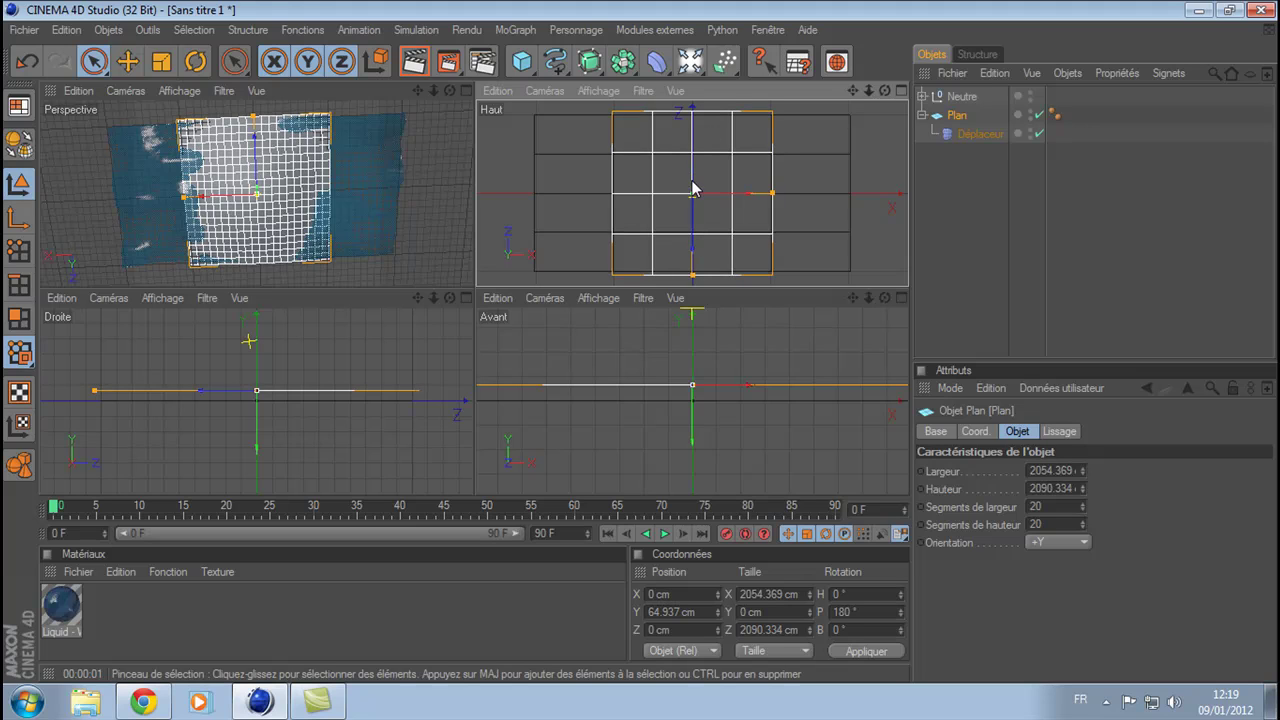
pyautogui.moveTo(692, 276); pyautogui.dragTo(692, 271)
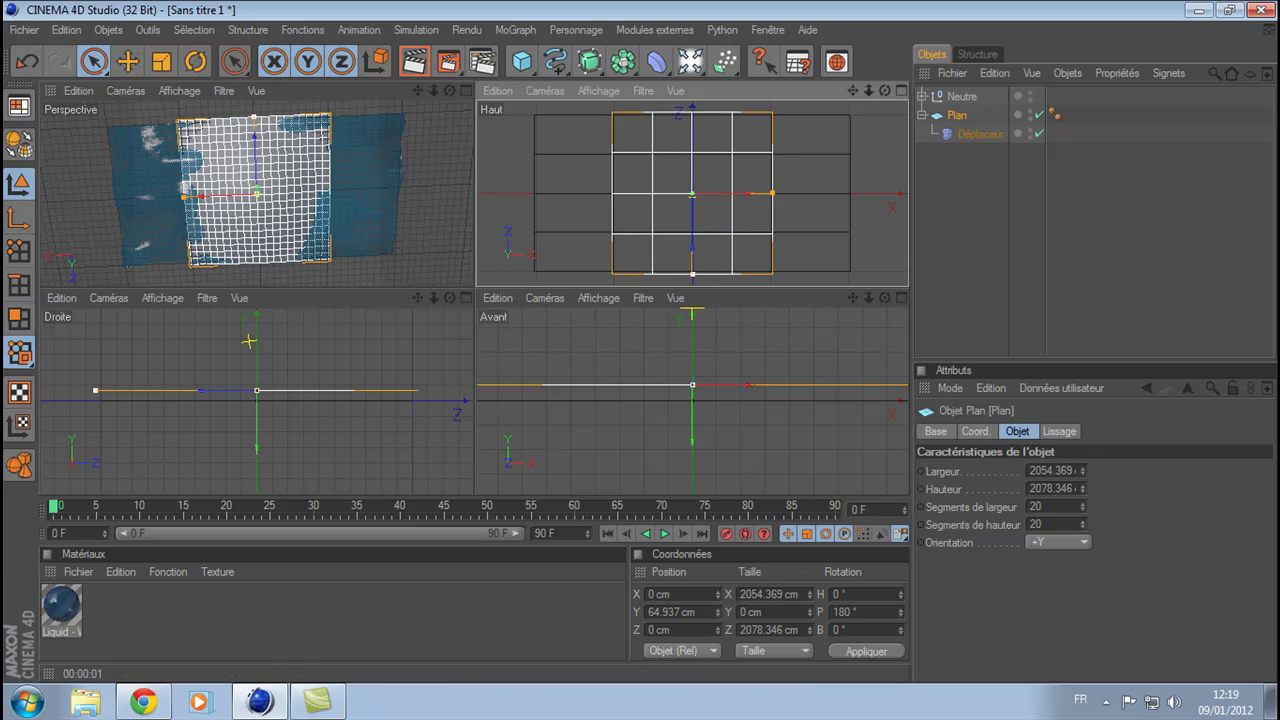
pyautogui.middleClick(360, 157)
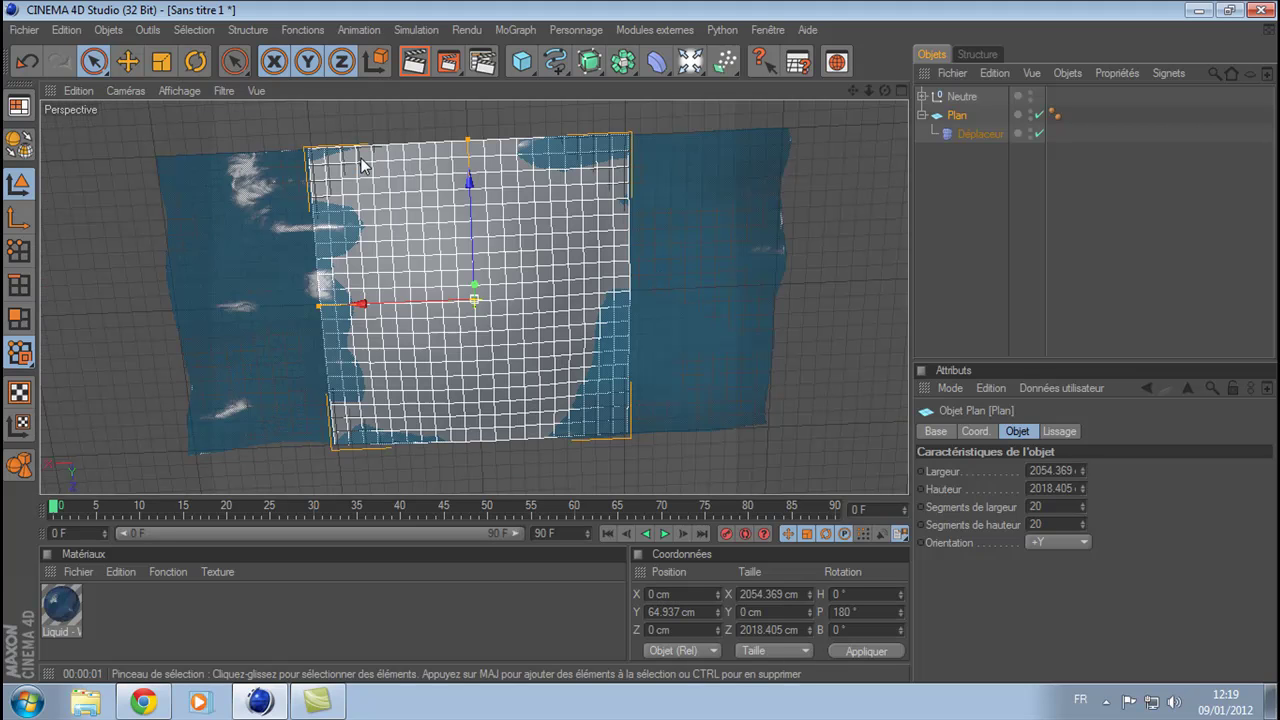
# Raise the displacement height of the second plane's Déplaceur to 253 cm
pyautogui.moveTo(880, 90); pyautogui.dragTo(1033, 141)
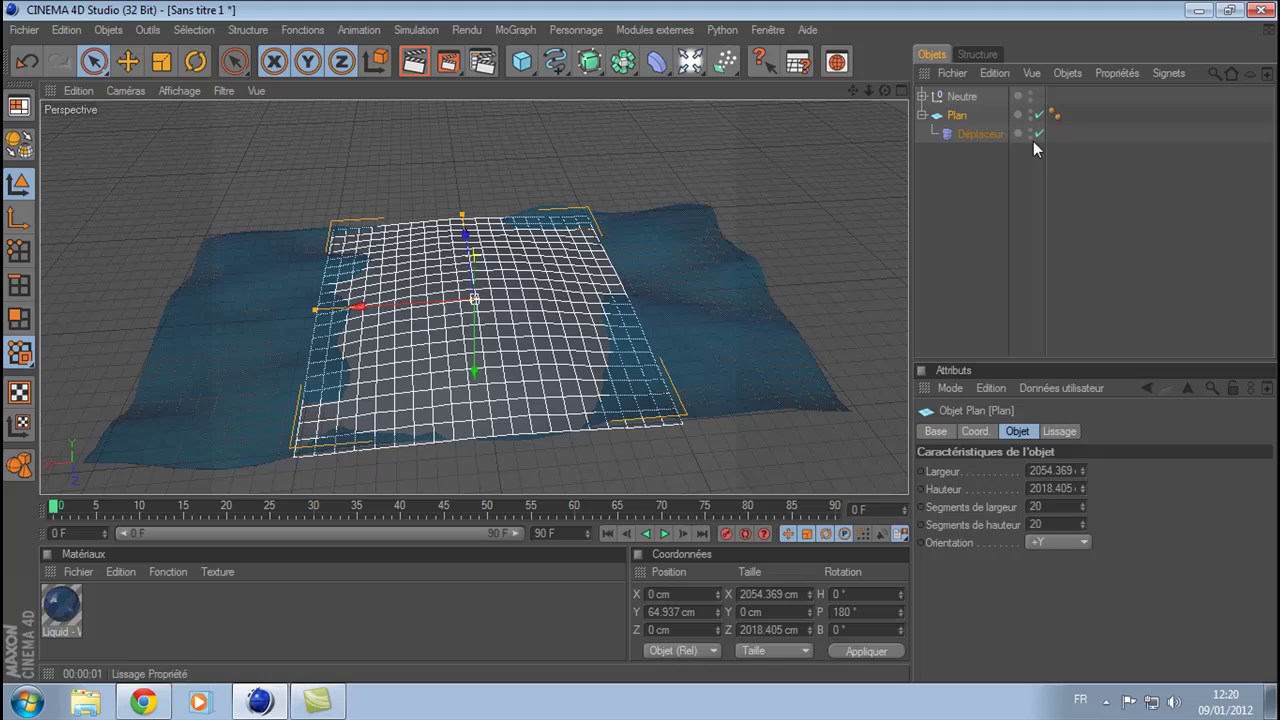
pyautogui.click(973, 131)
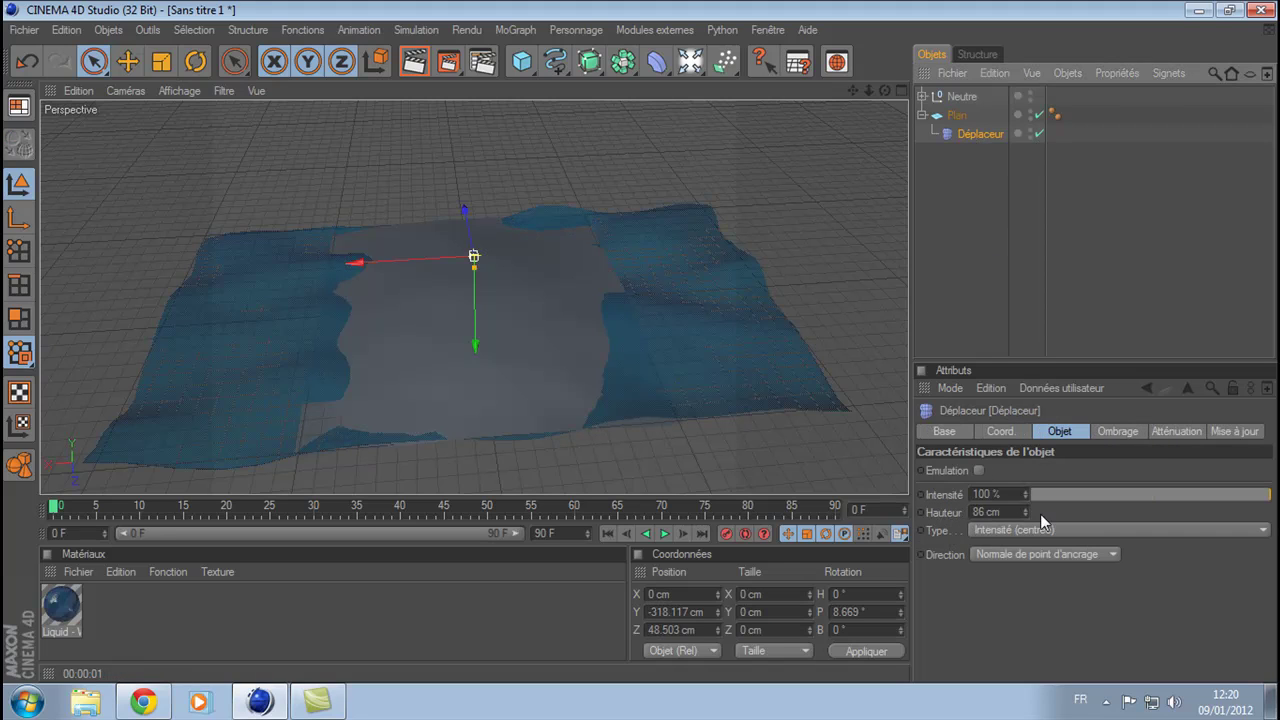
pyautogui.moveTo(1029, 511); pyautogui.dragTo(1125, 511)
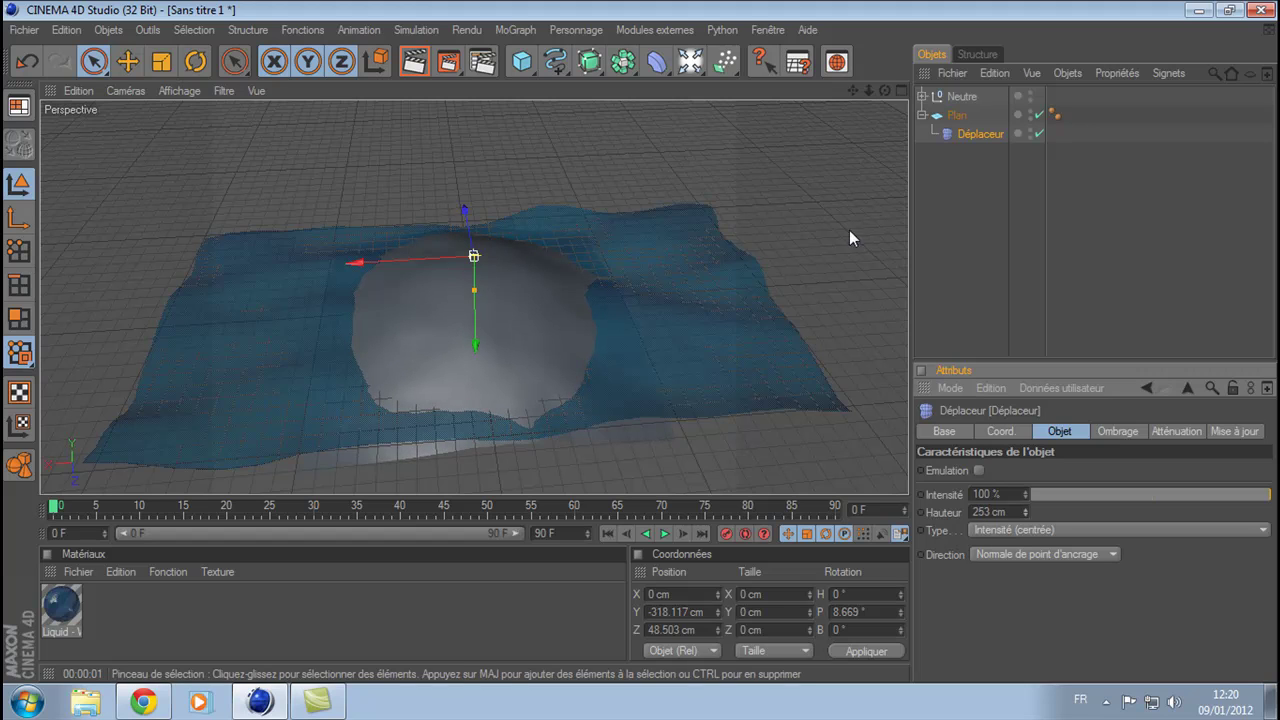
# Play the animation to check the hump against the moving water, and return to the first frame
pyautogui.moveTo(885, 90); pyautogui.dragTo(1076, 247)
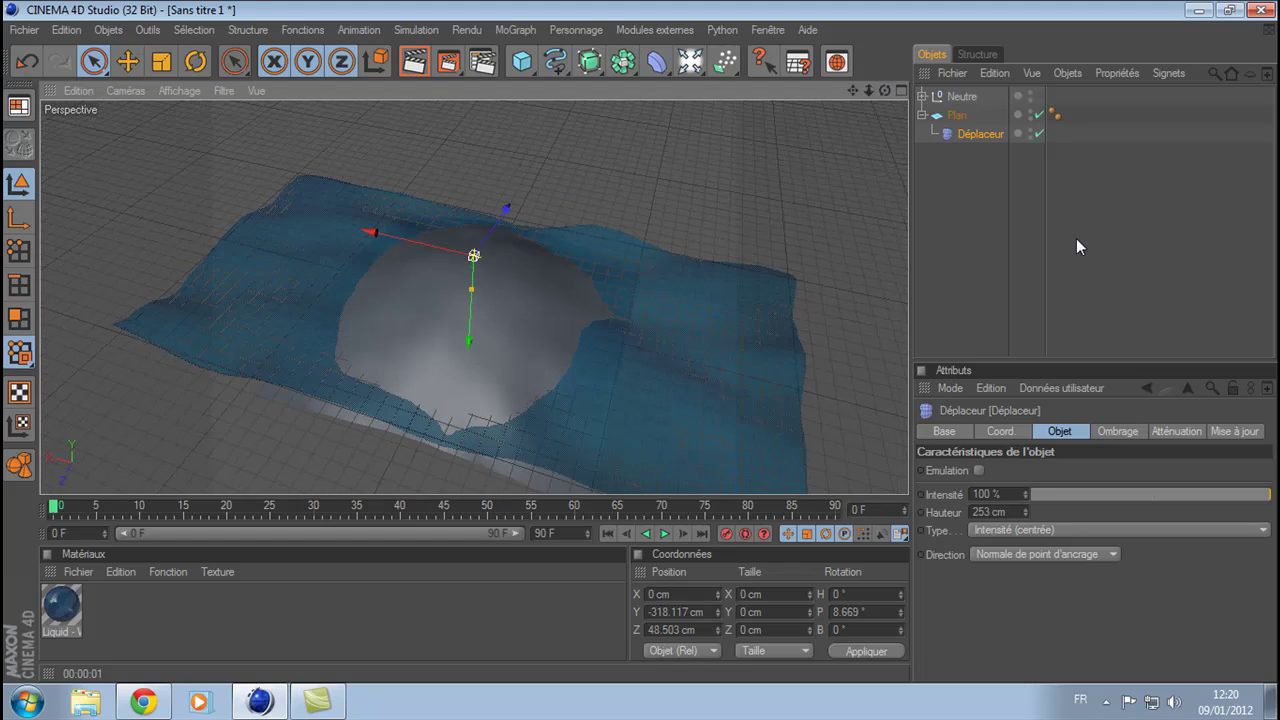
pyautogui.click(1078, 246)
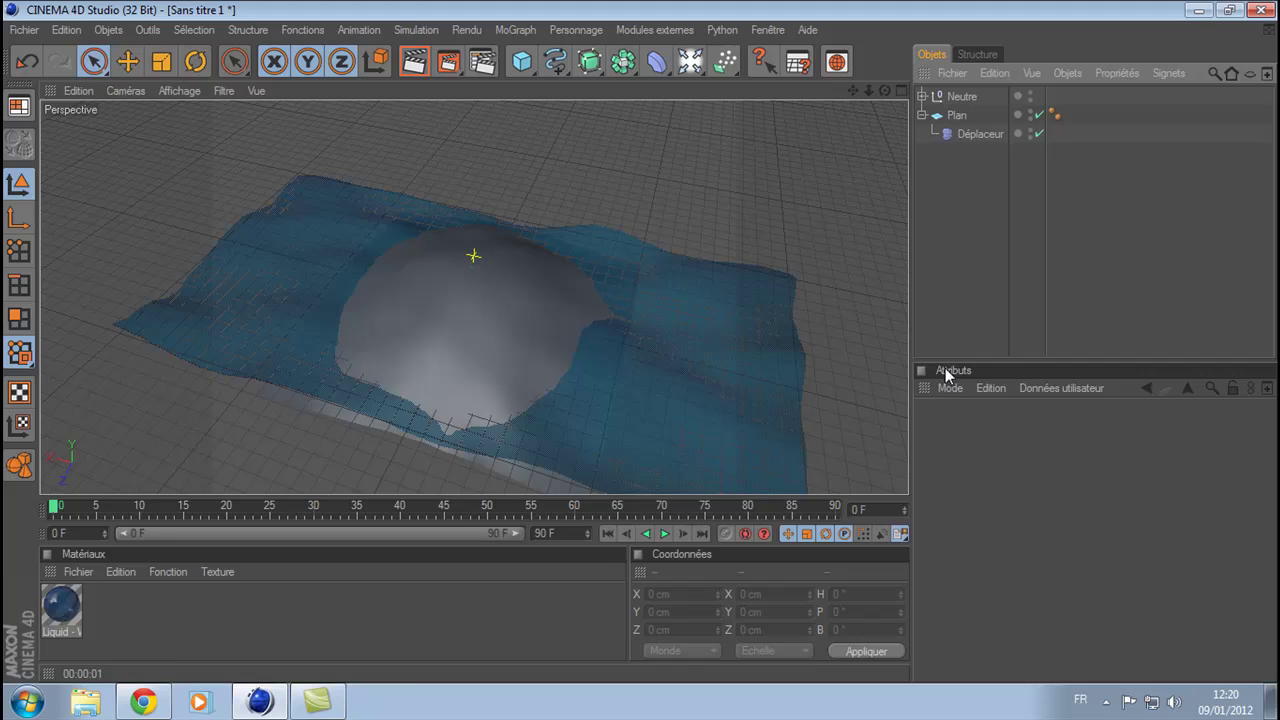
pyautogui.click(662, 533)
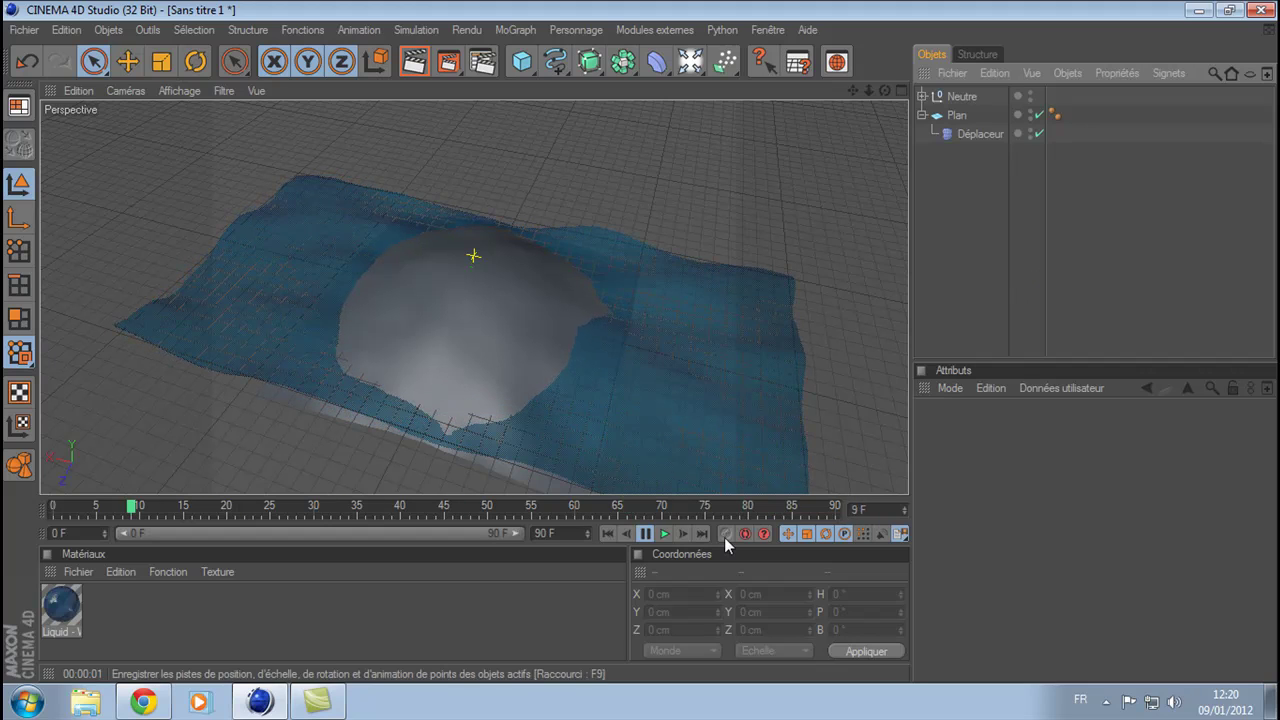
pyautogui.click(607, 534)
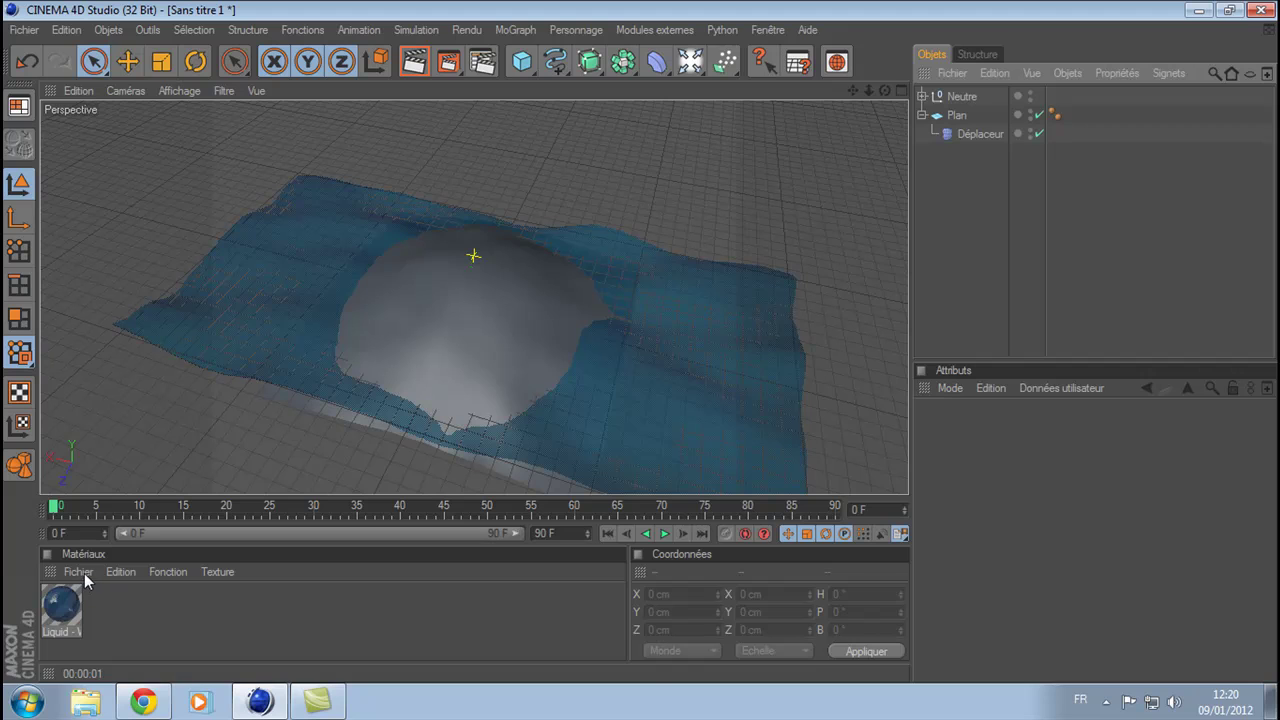
# Switch to Chrome and close the two YouTube tutorial tabs and the history tab
pyautogui.click(143, 702)
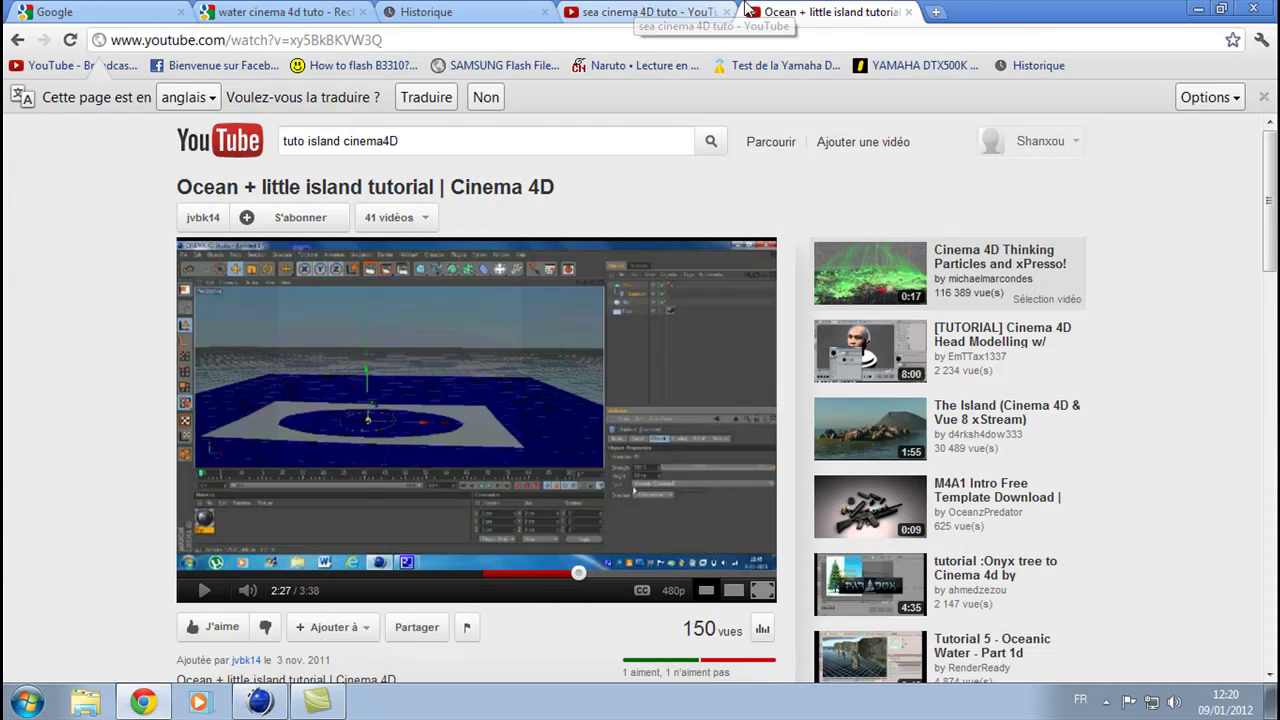
pyautogui.middleClick(804, 6)
pyautogui.middleClick(679, 8)
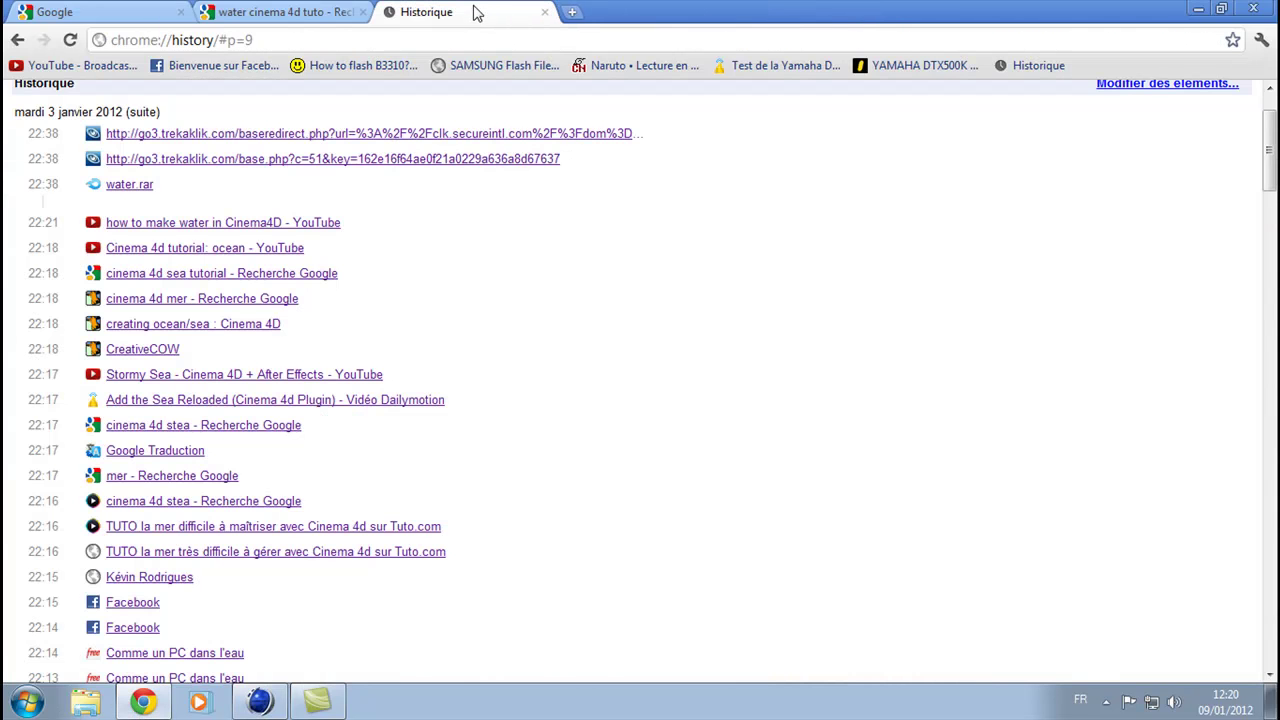
pyautogui.middleClick(474, 12)
# Open the google.fr home page in a new browser tab and run an image search for "sable"
pyautogui.click(390, 12)
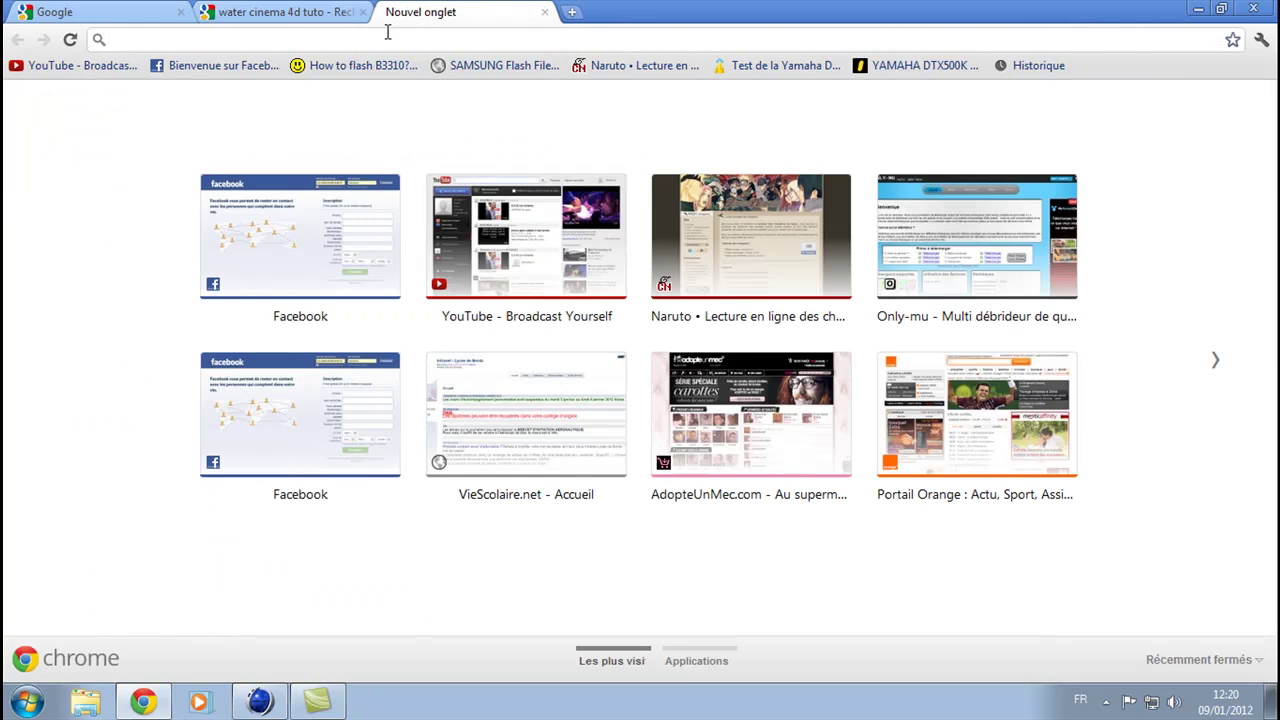
pyautogui.write('google')
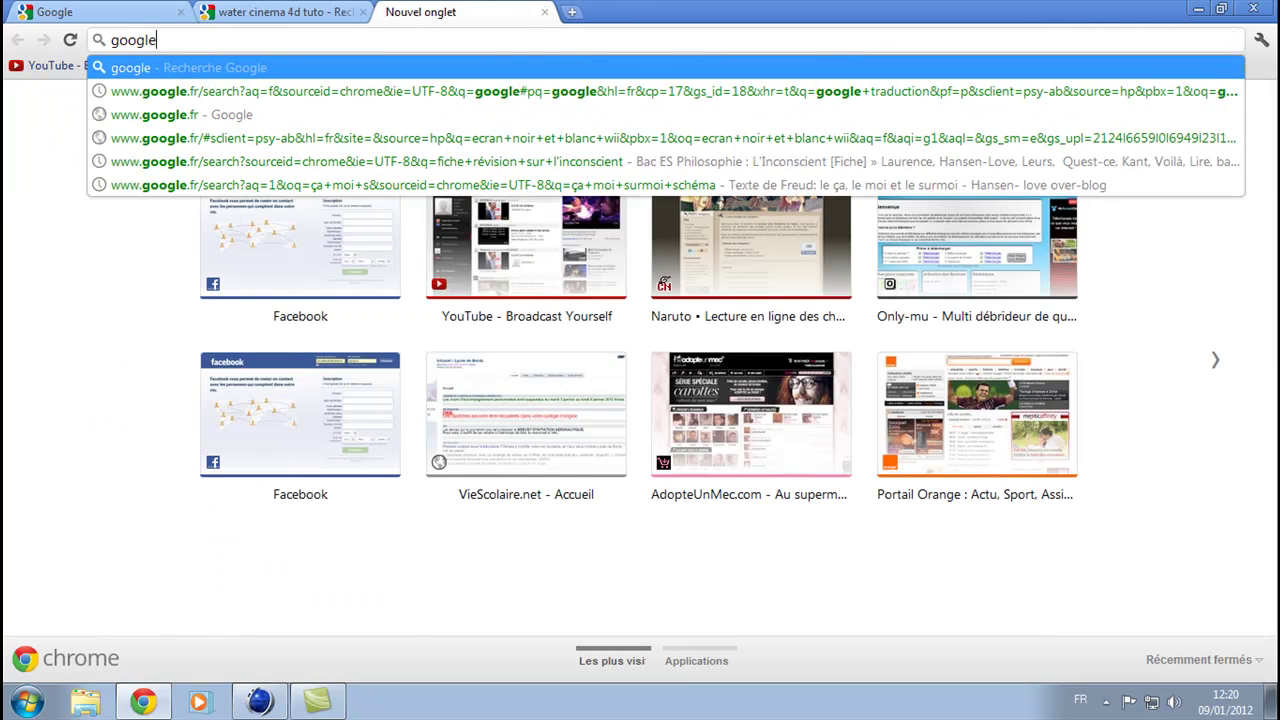
pyautogui.press('Return')
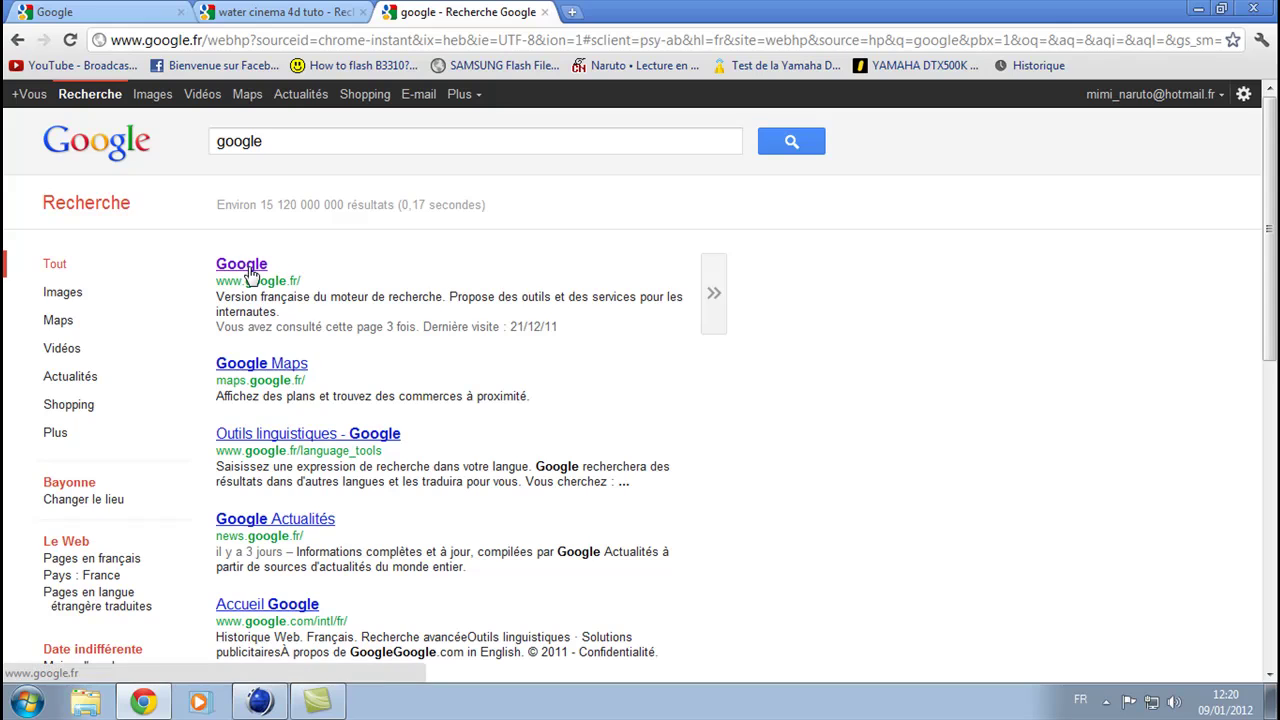
pyautogui.click(246, 268)
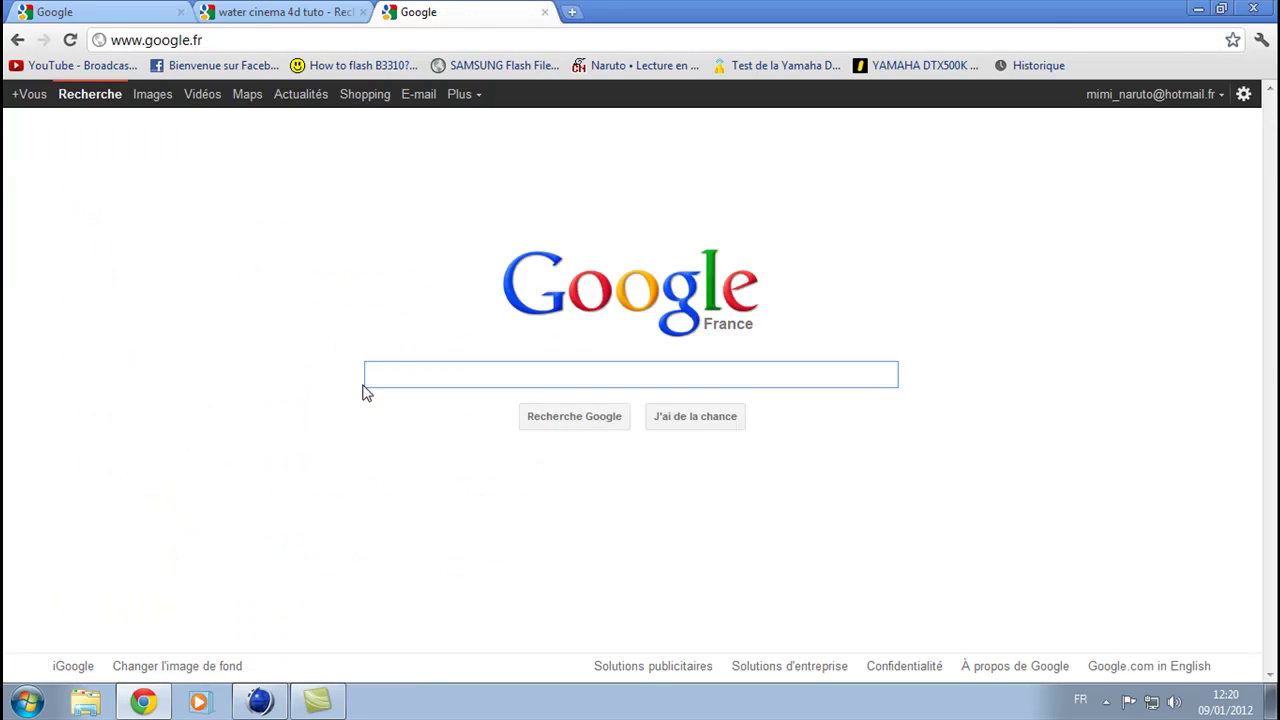
pyautogui.write('sable')
pyautogui.press('Return')
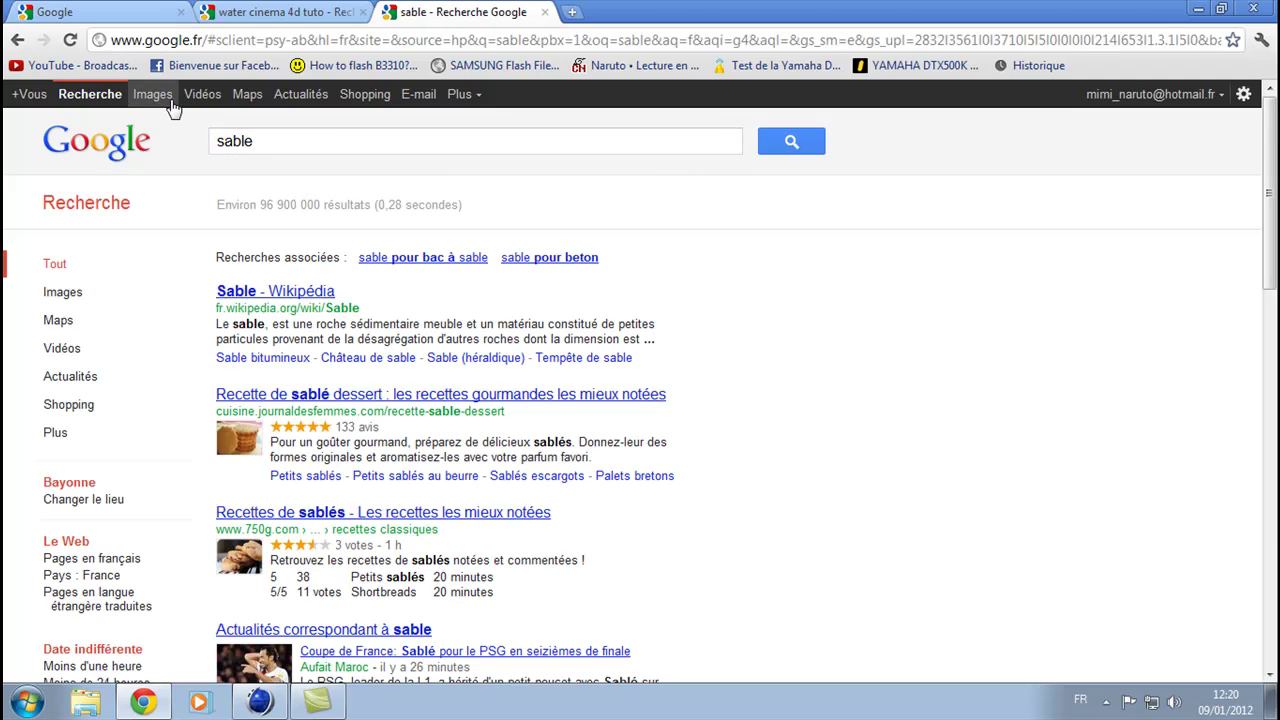
pyautogui.click(160, 96)
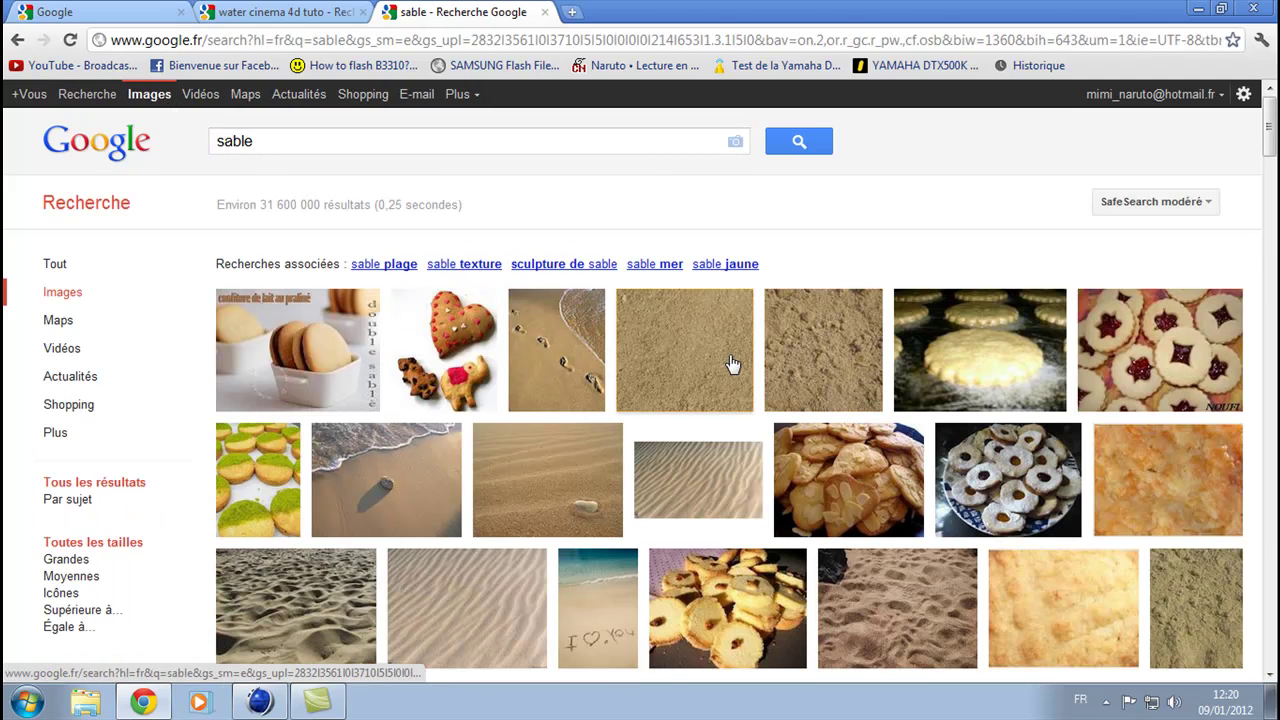
# Save the plain sand texture image from the results to the desktop as sable1 (1).jpg
pyautogui.click(712, 346)
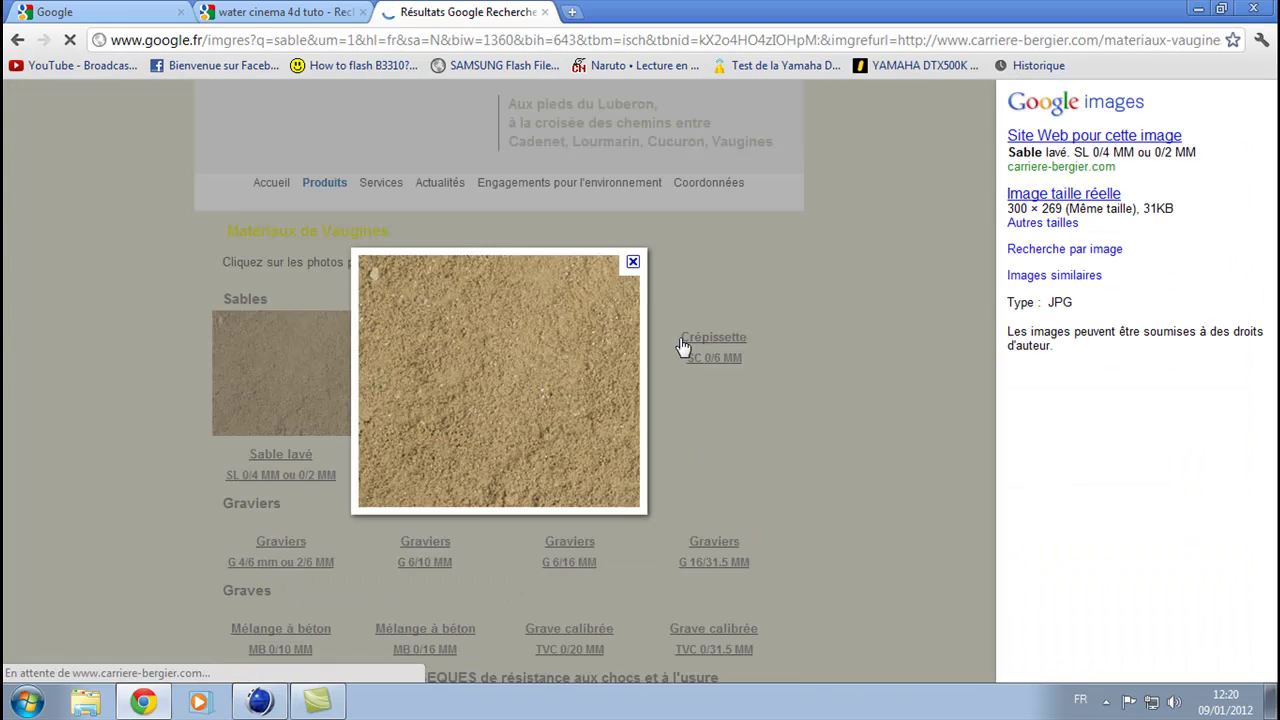
pyautogui.rightClick(550, 355)
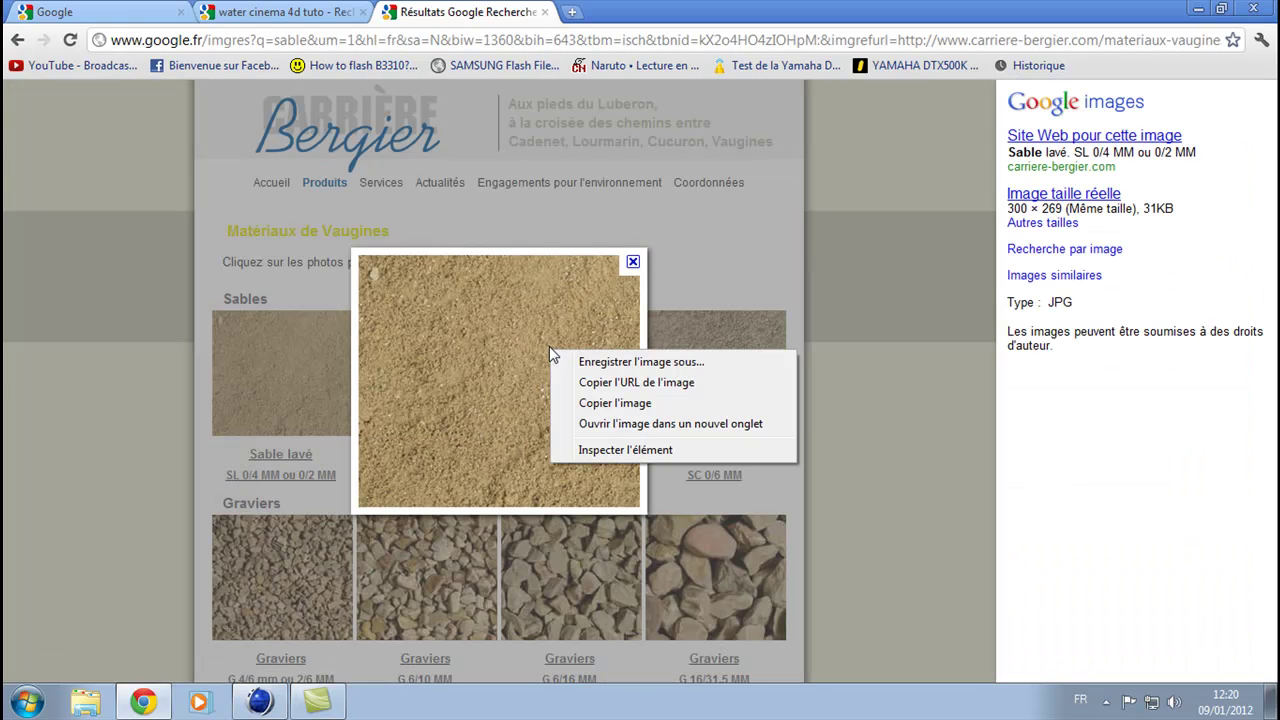
pyautogui.click(630, 363)
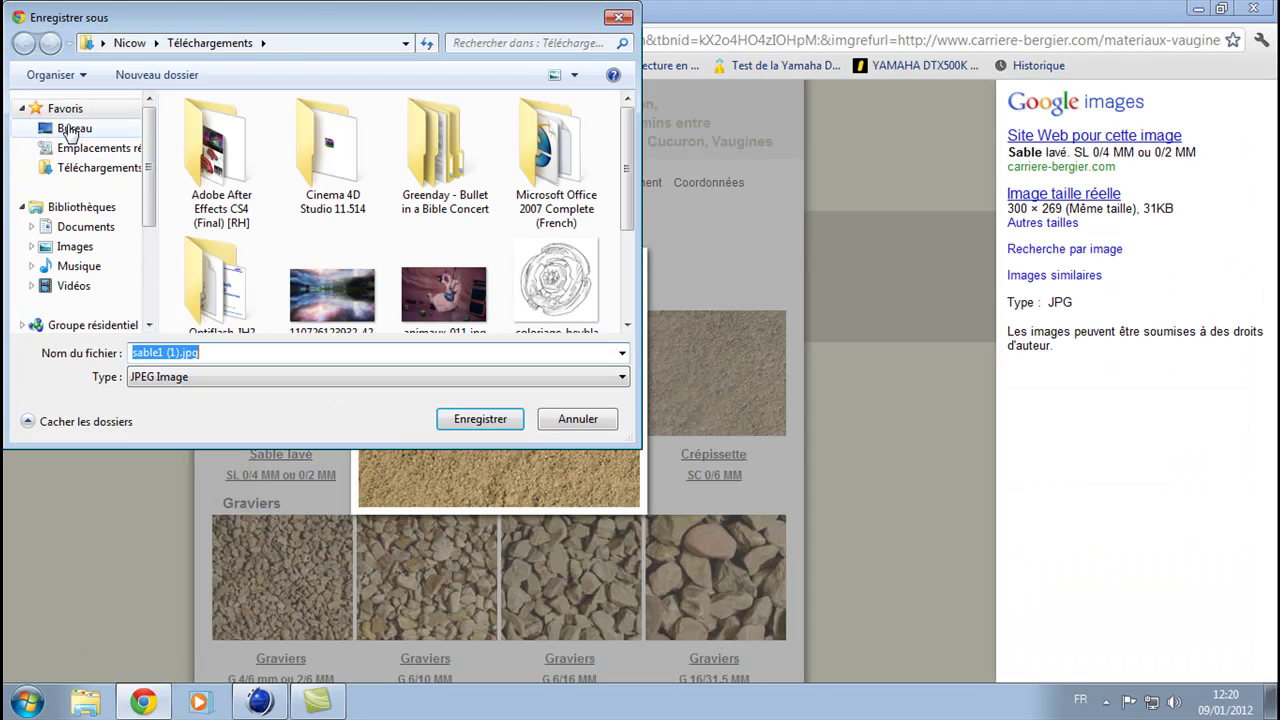
pyautogui.click(70, 130)
pyautogui.click(480, 419)
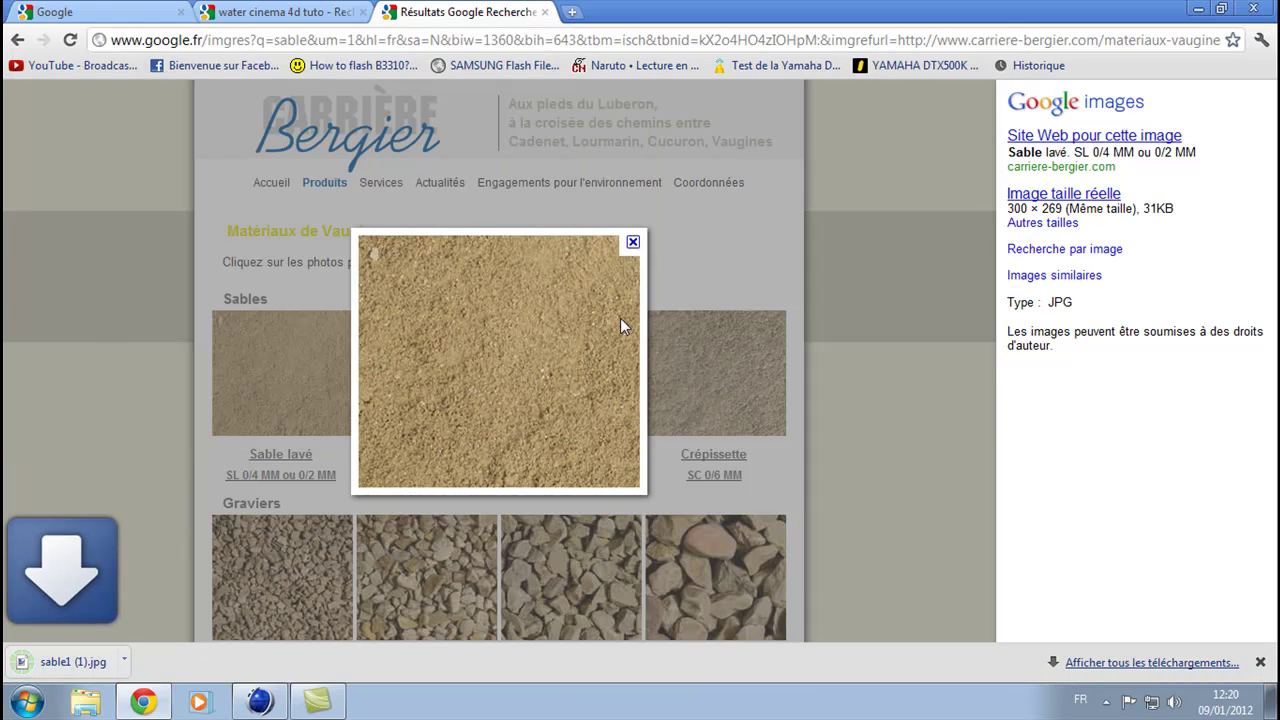
# Switch back to CINEMA 4D and create a new material
pyautogui.click(285, 12)
pyautogui.click(262, 703)
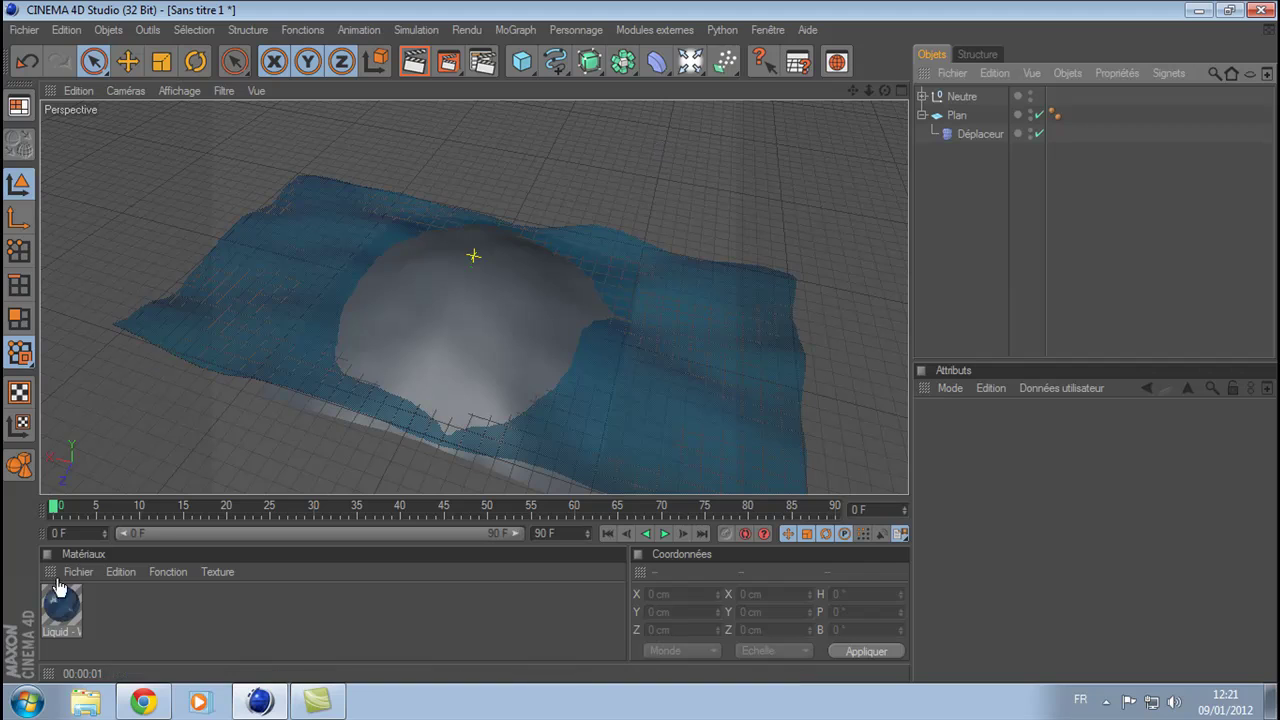
pyautogui.click(76, 578)
pyautogui.click(163, 330)
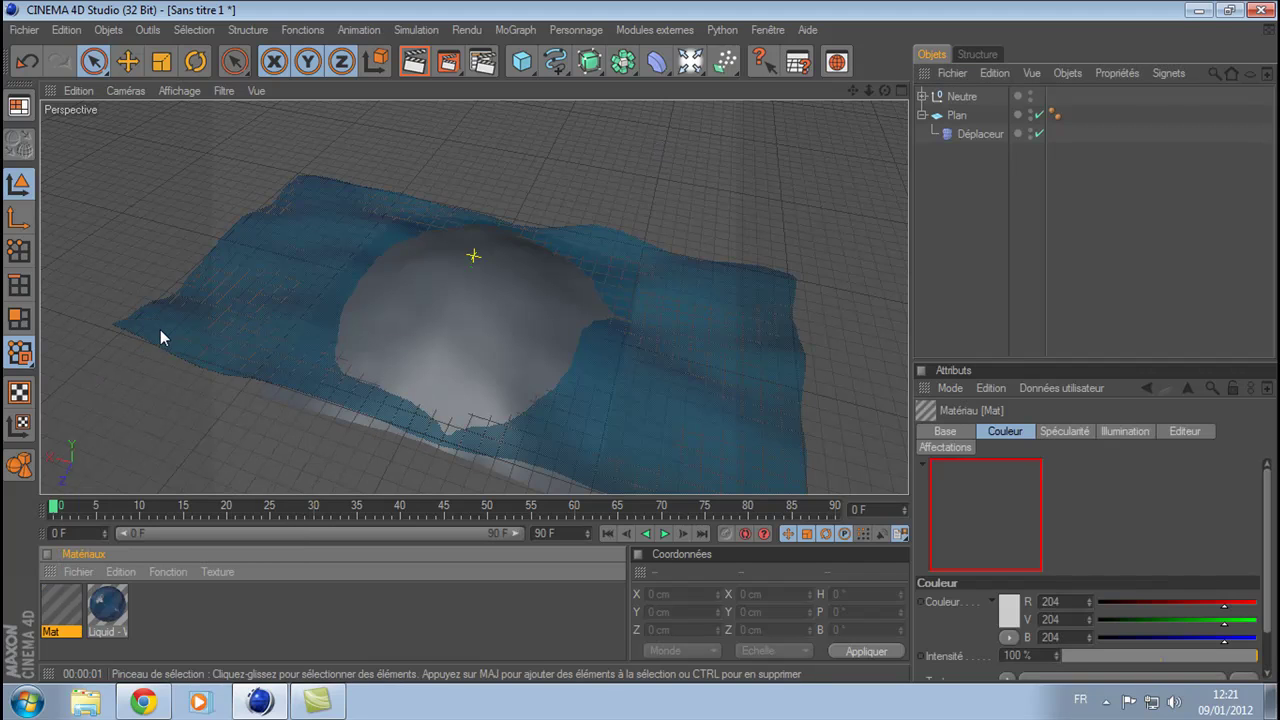
# Open the new material for editing and turn off its Spécularité channel
pyautogui.doubleClick(62, 612)
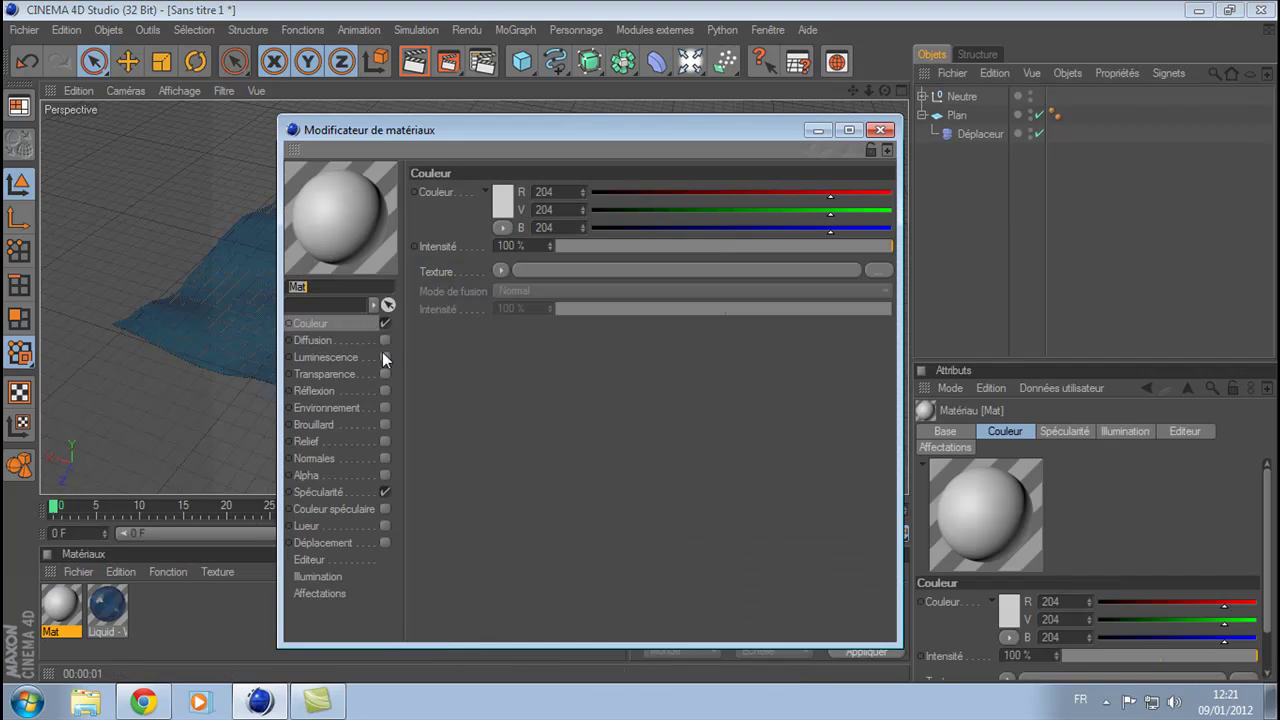
pyautogui.click(361, 327)
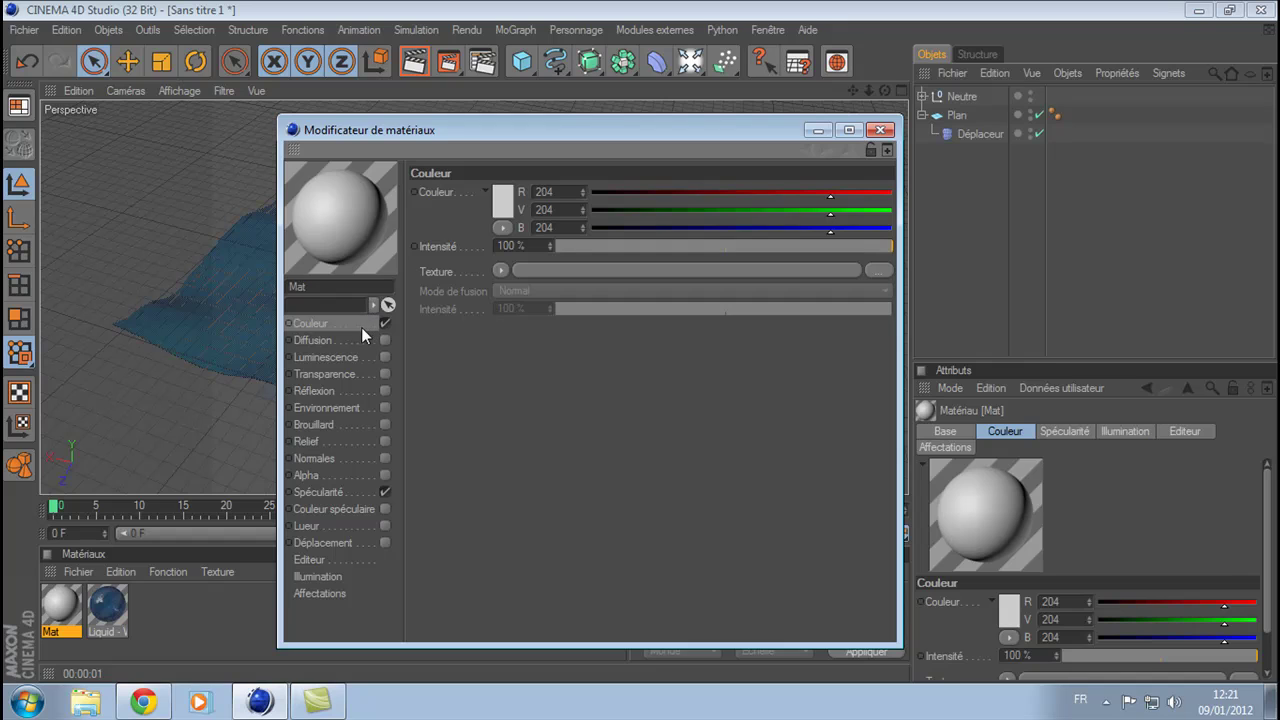
pyautogui.click(384, 493)
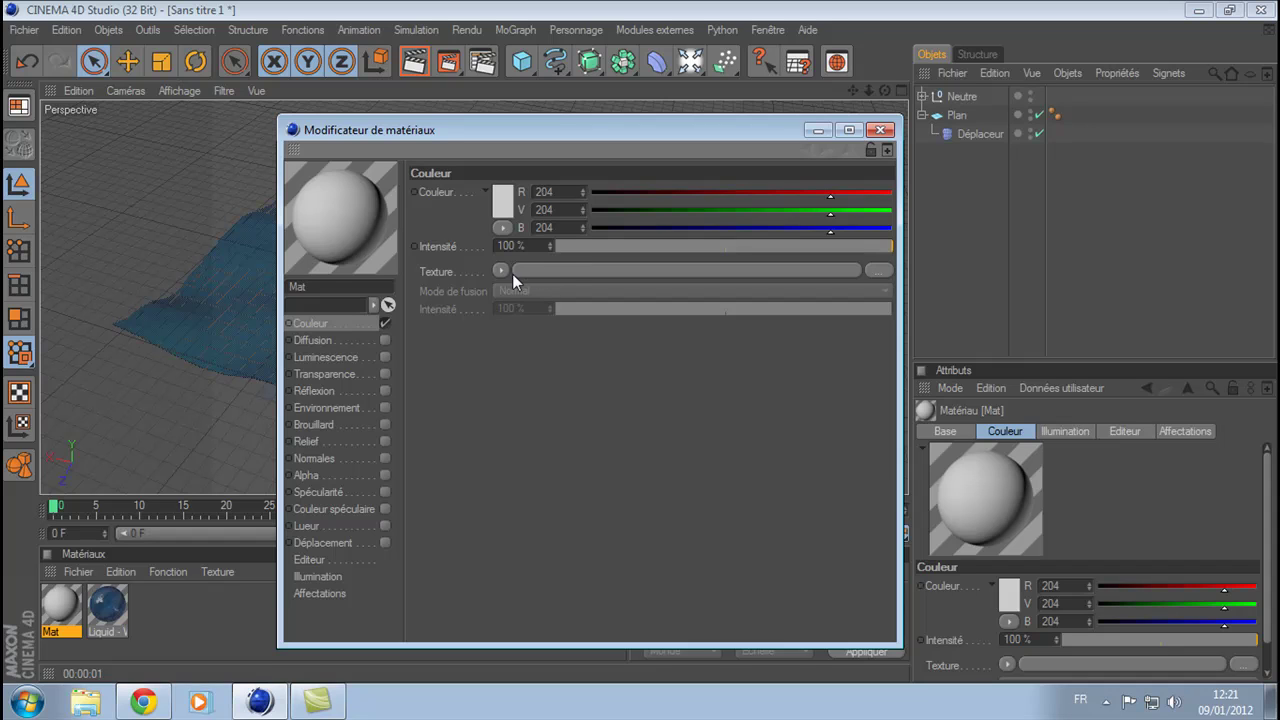
# Load sable1 (1).jpg from the desktop as the material's Couleur texture, accepting a copy in the document folder, and close the material editor
pyautogui.click(874, 271)
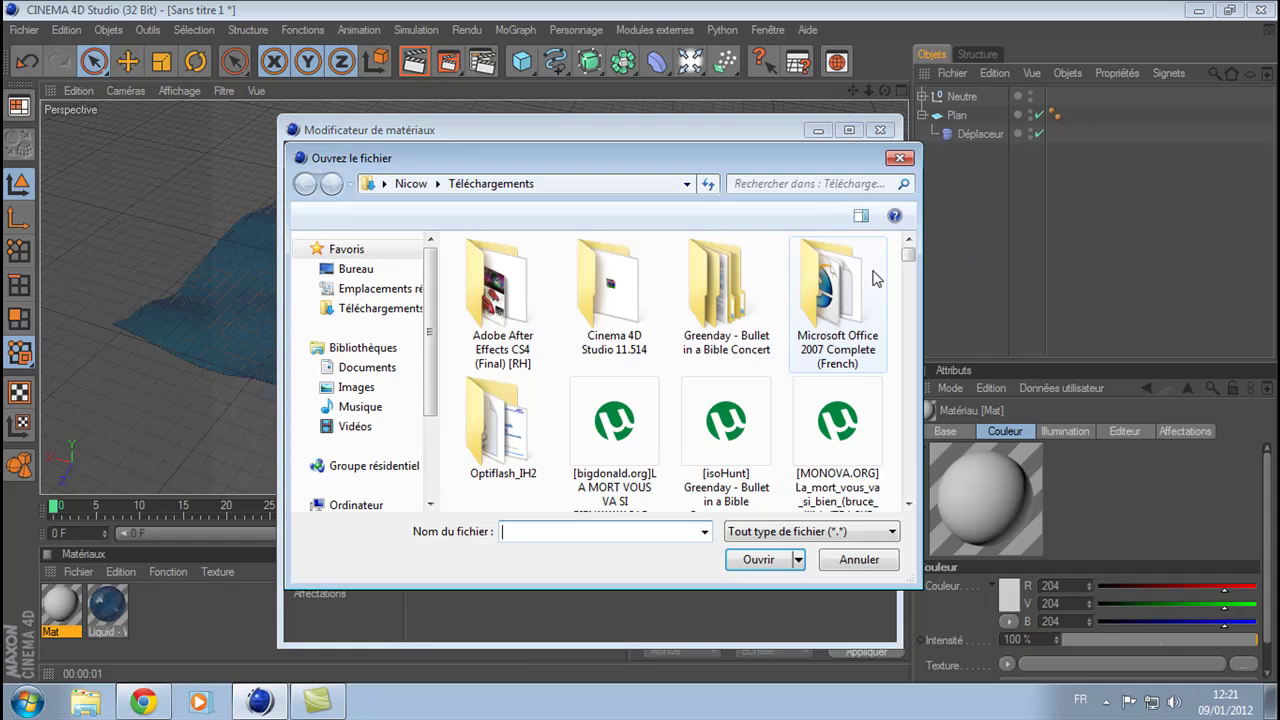
pyautogui.click(371, 272)
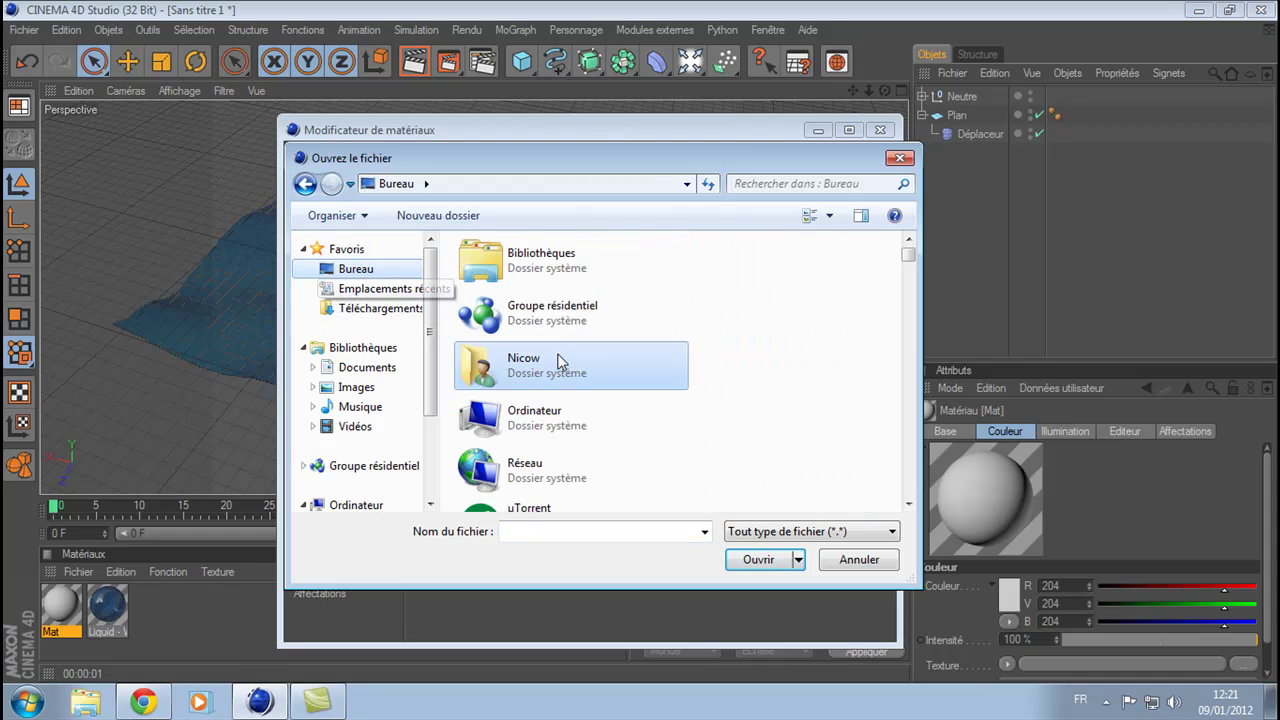
pyautogui.scroll(-10, 560, 363)
pyautogui.click(558, 366)
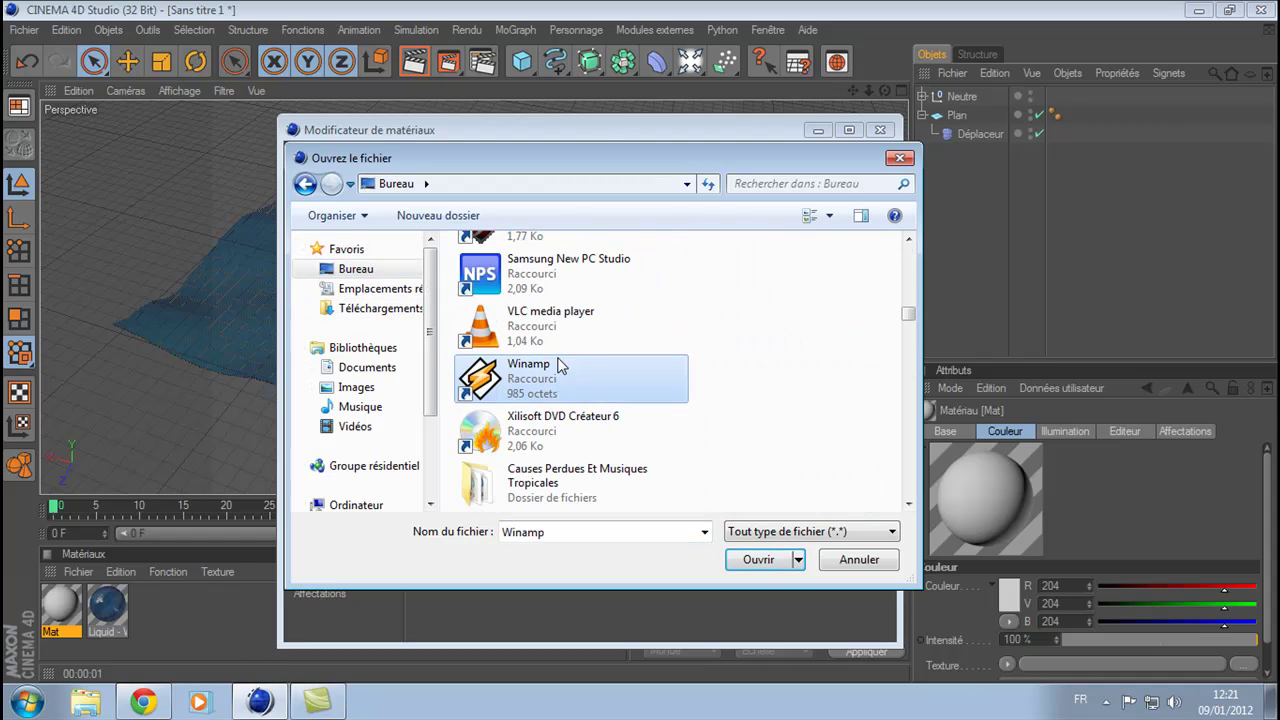
pyautogui.scroll(-5, 560, 366)
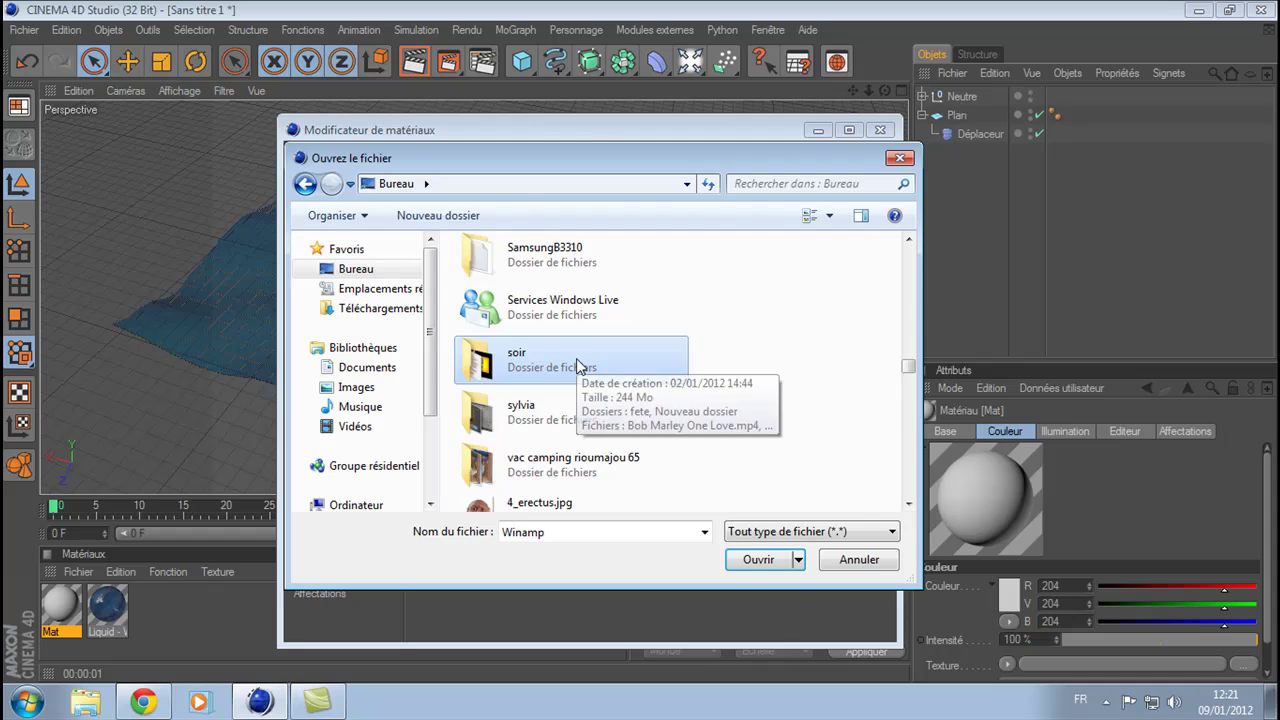
pyautogui.scroll(-15, 576, 360)
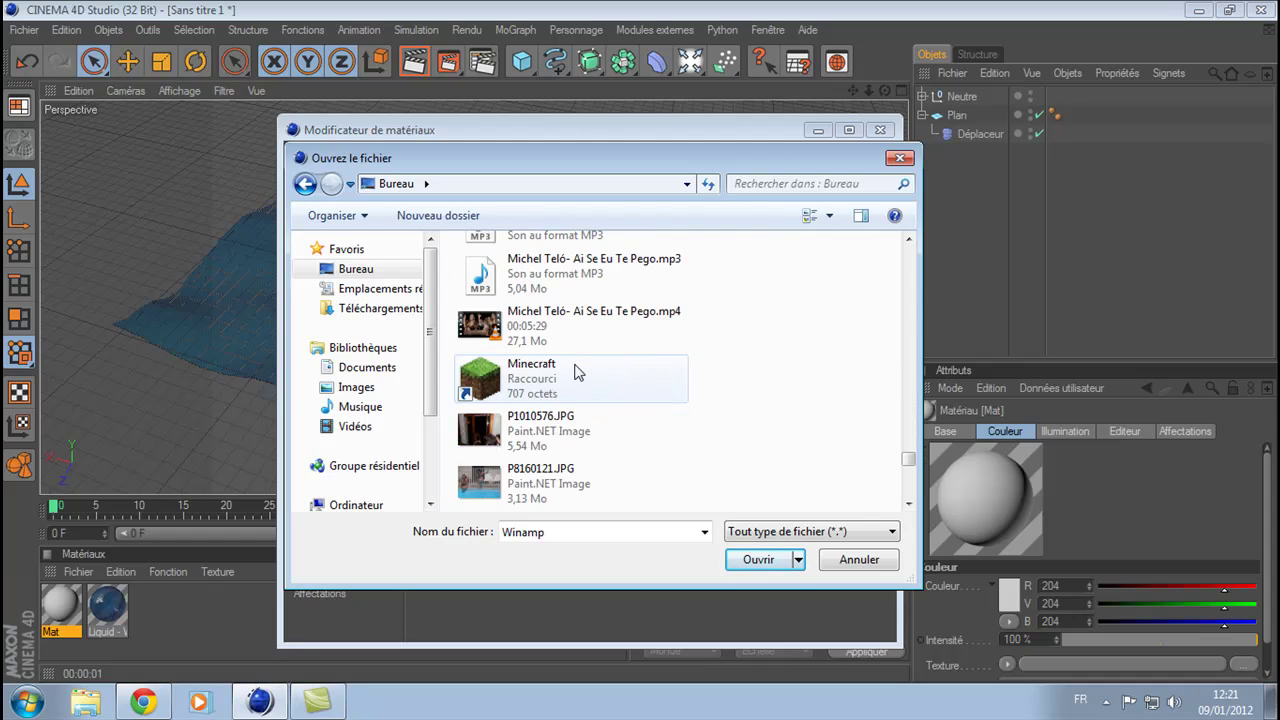
pyautogui.scroll(-5, 576, 371)
pyautogui.doubleClick(575, 373)
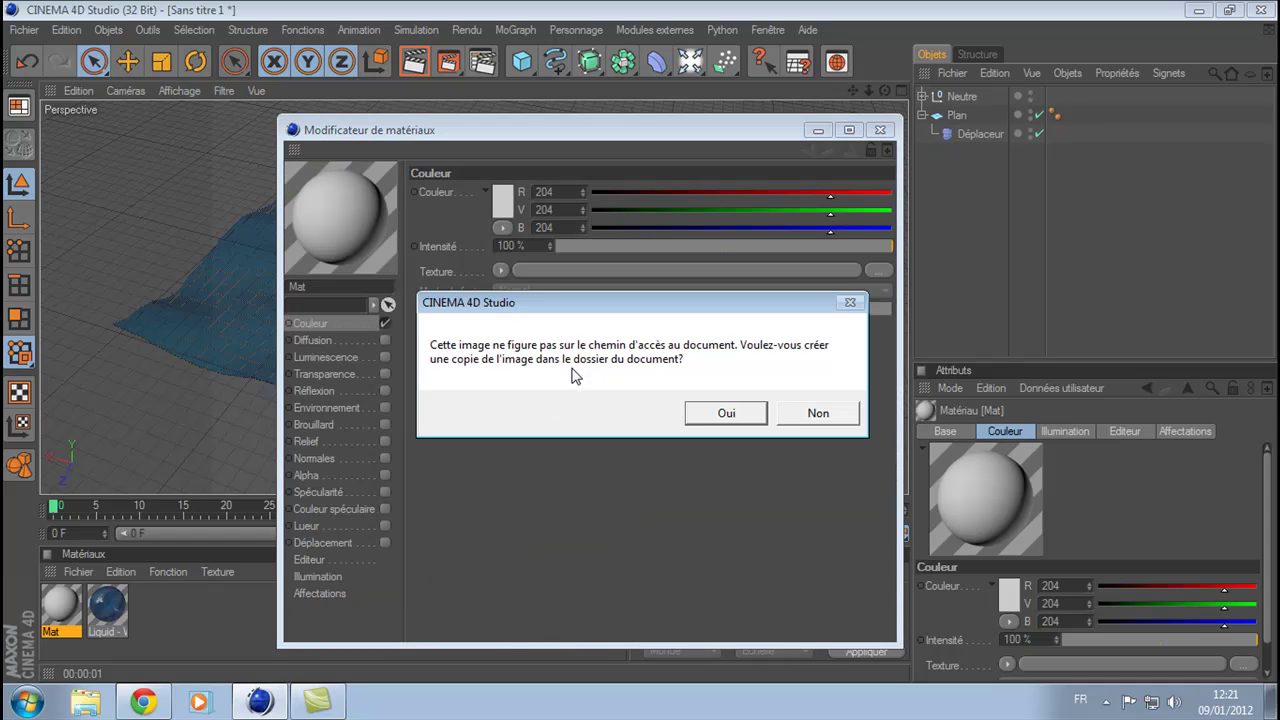
pyautogui.click(721, 415)
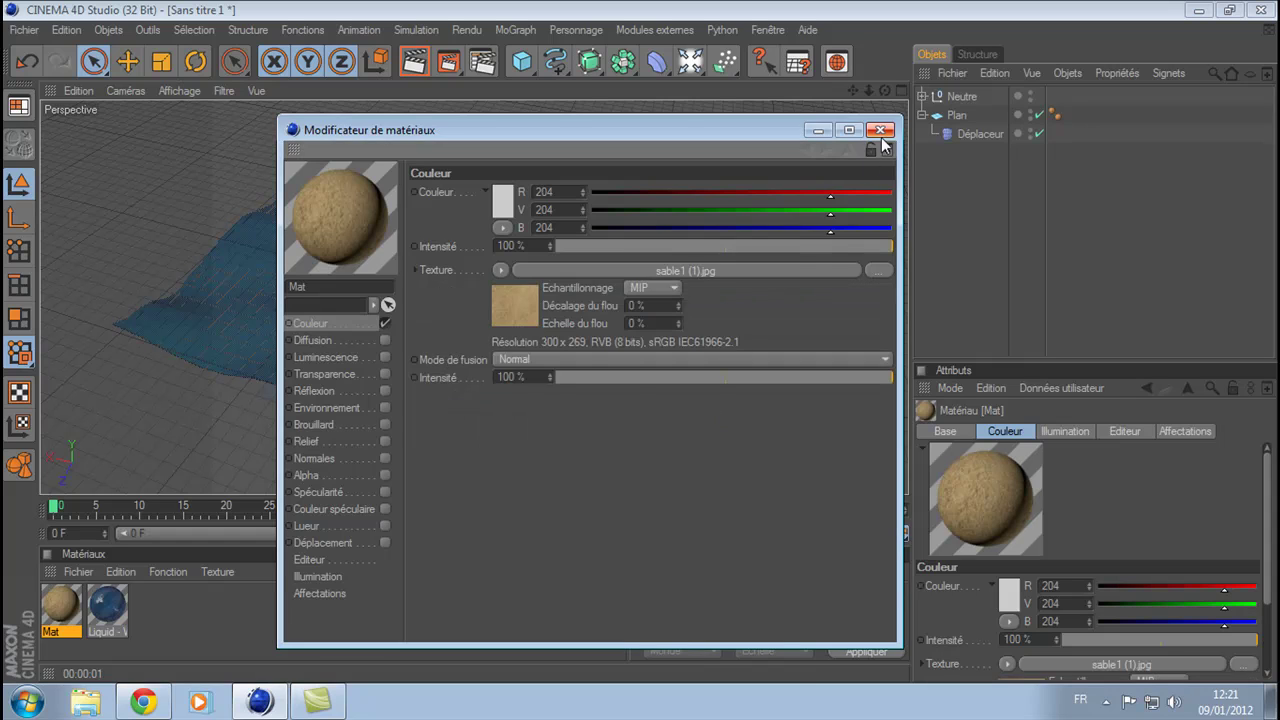
pyautogui.click(880, 131)
# Apply the sand material Mat to the Plan object and render the active view
pyautogui.moveTo(1141, 87); pyautogui.dragTo(955, 116)
pyautogui.moveTo(50, 597); pyautogui.dragTo(222, 645)
pyautogui.click(413, 62)
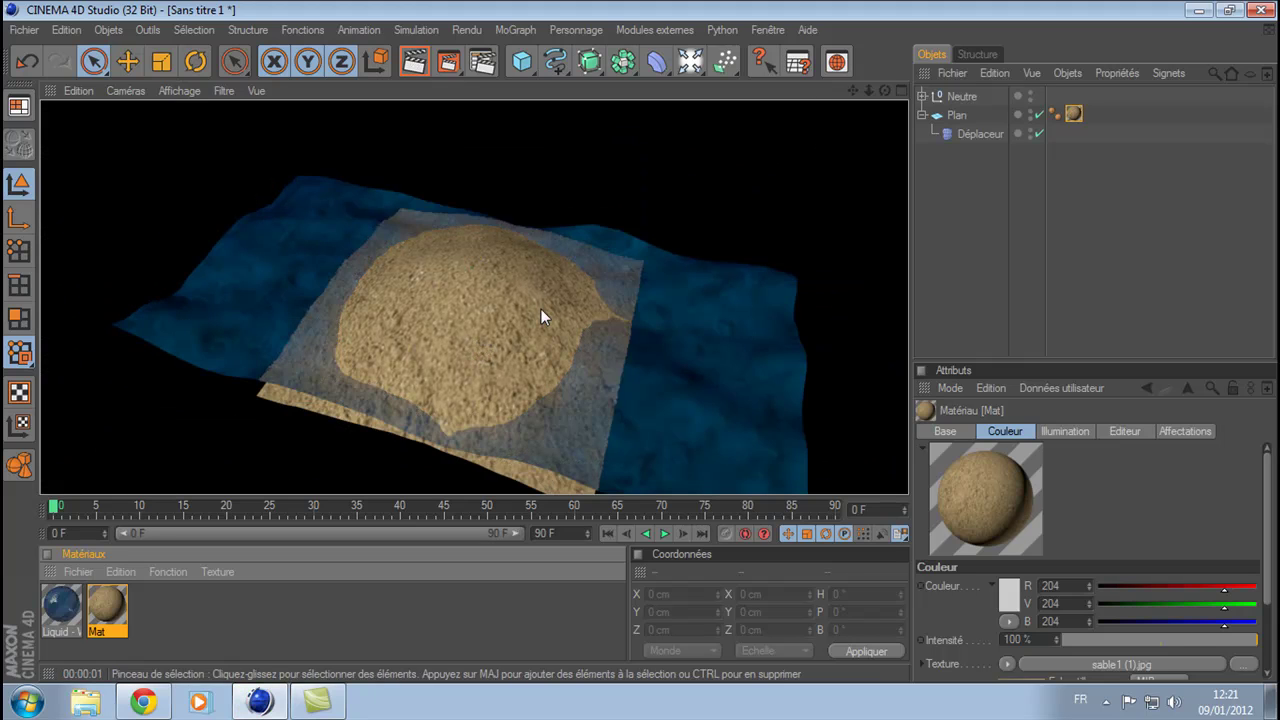
# Apply the sand material Mat to the Plan object a second time and clear the selection
pyautogui.moveTo(886, 91); pyautogui.dragTo(886, 79)
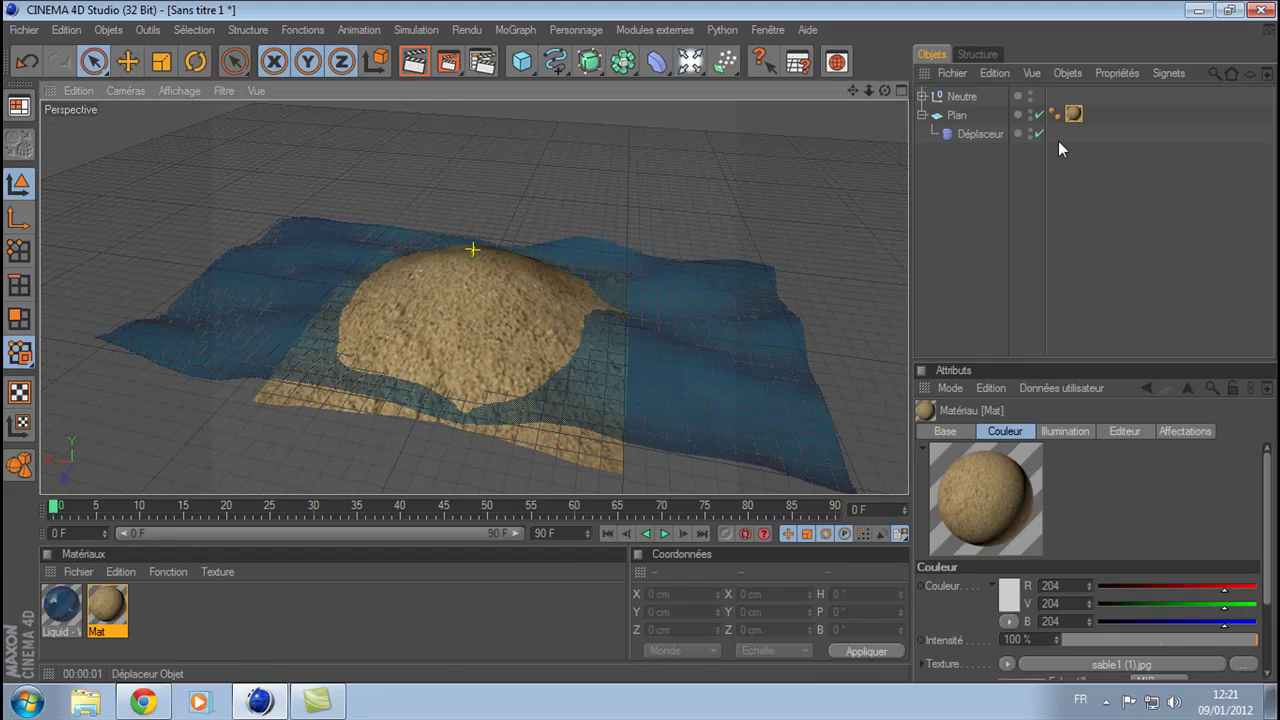
pyautogui.moveTo(100, 622); pyautogui.dragTo(961, 112)
pyautogui.click(978, 225)
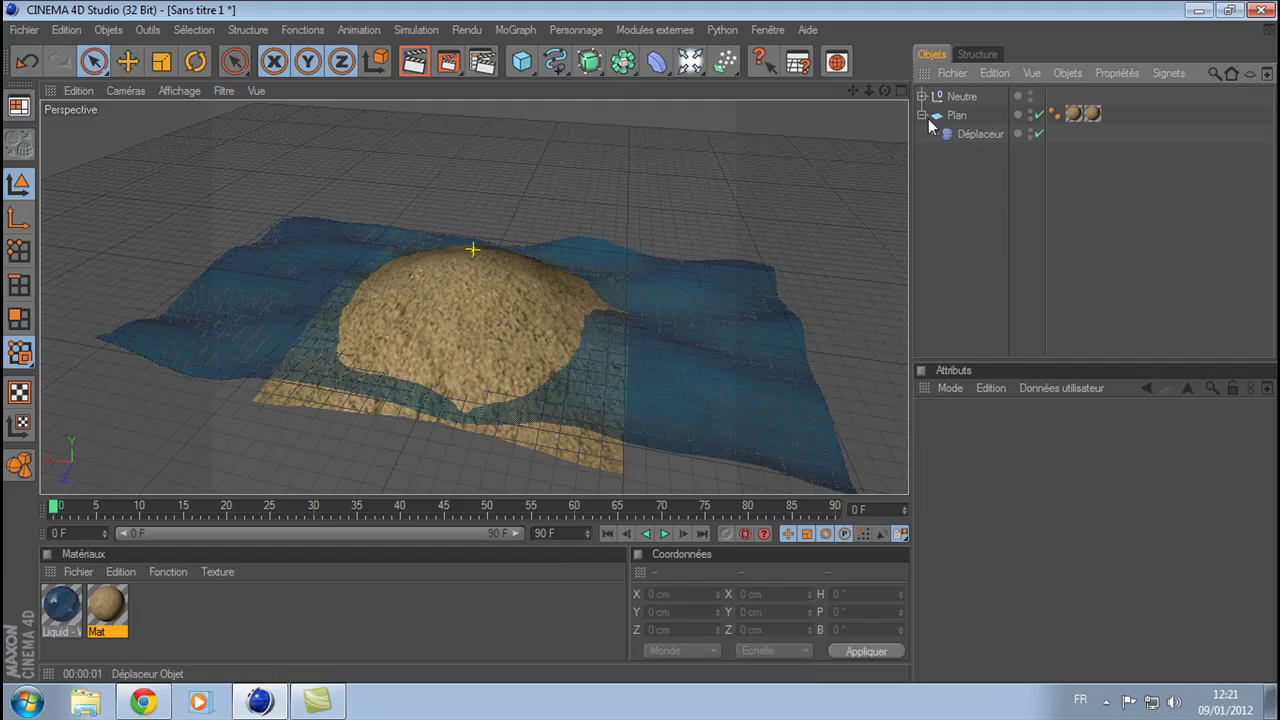
# Examine the Plan object's coordinate, object and smoothing attributes
pyautogui.click(957, 116)
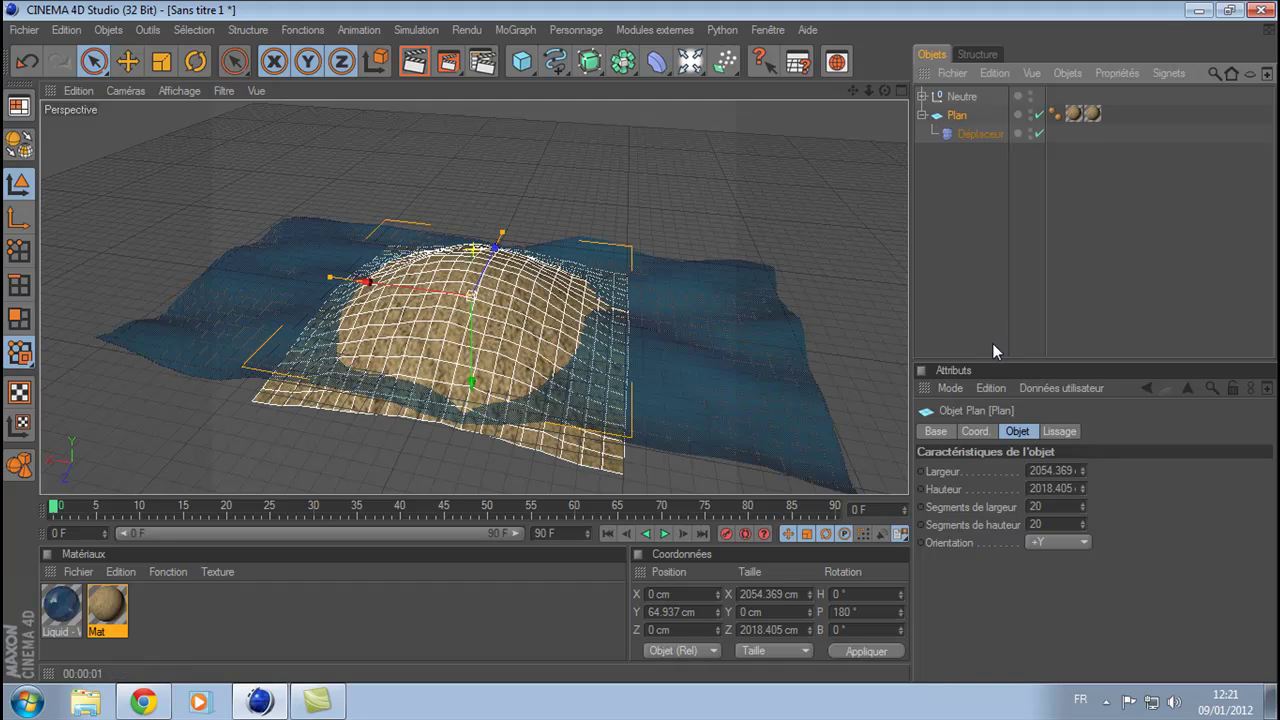
pyautogui.click(974, 430)
pyautogui.click(950, 431)
pyautogui.click(981, 431)
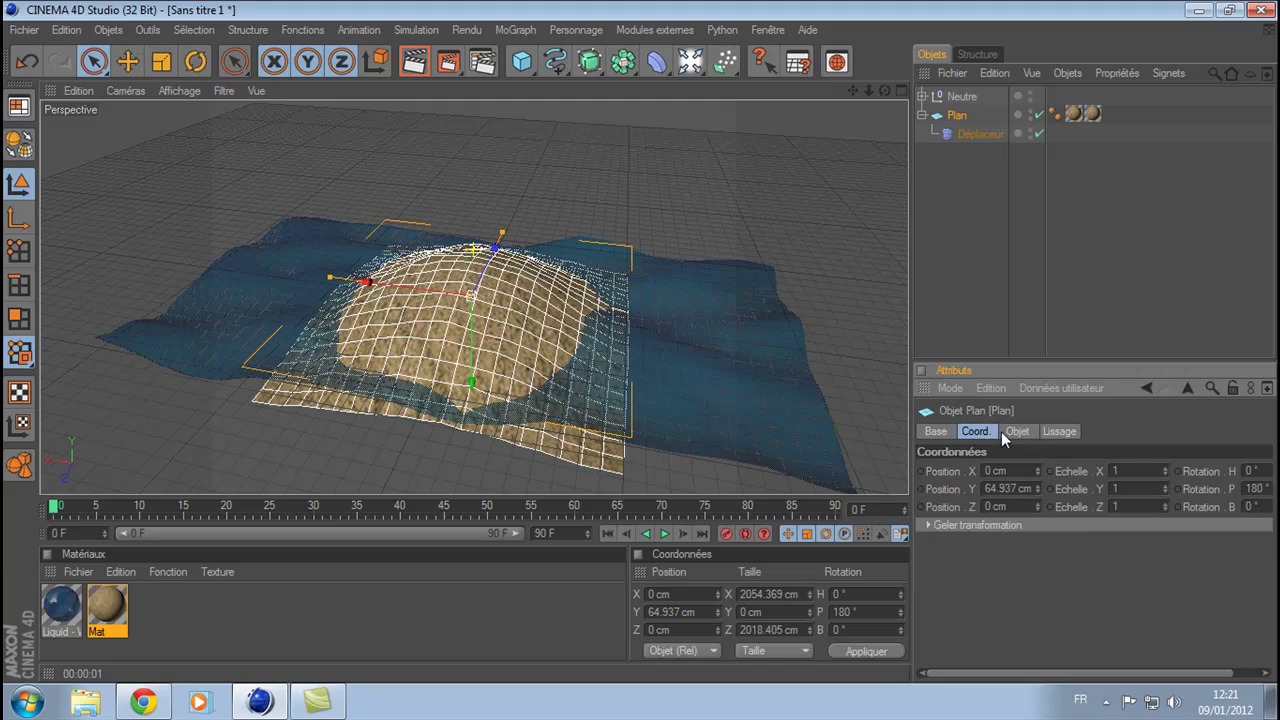
pyautogui.click(1017, 431)
pyautogui.click(1057, 431)
pyautogui.click(1016, 431)
pyautogui.click(975, 431)
# Examine the Déplaceur's object, shading, falloff, refresh, coordinate and basic attributes
pyautogui.click(975, 133)
pyautogui.click(1065, 431)
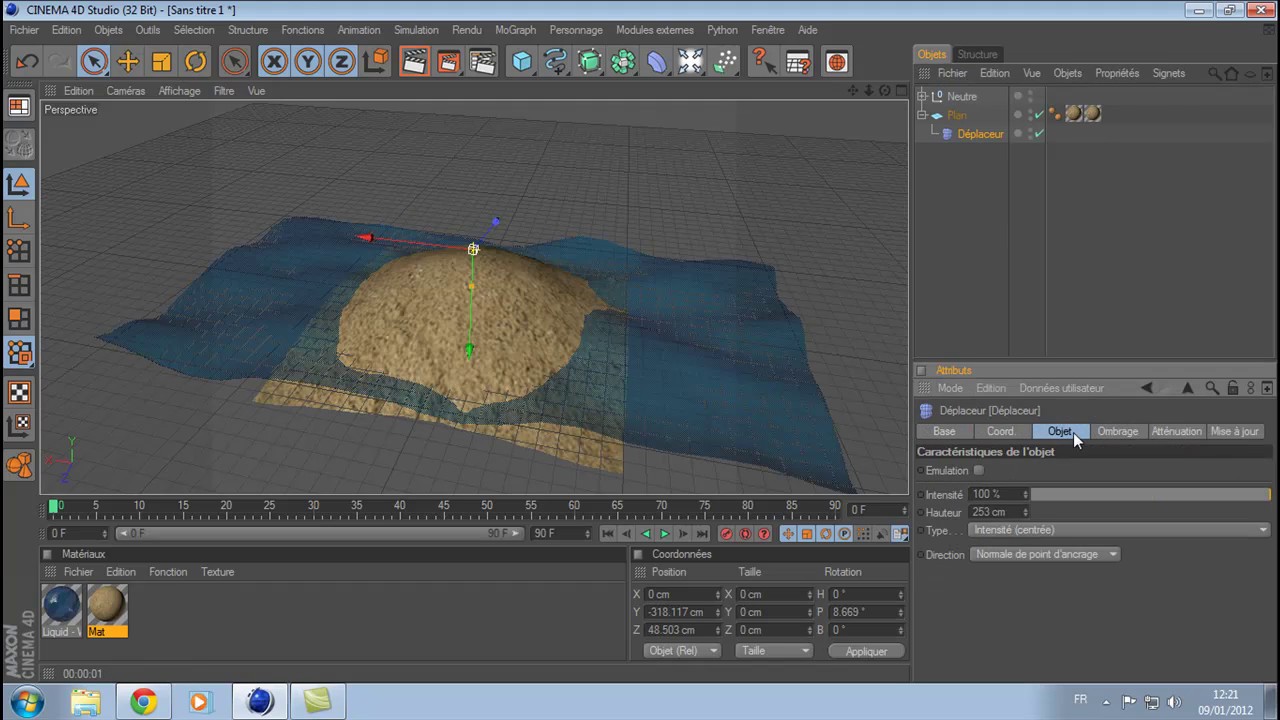
pyautogui.click(1110, 432)
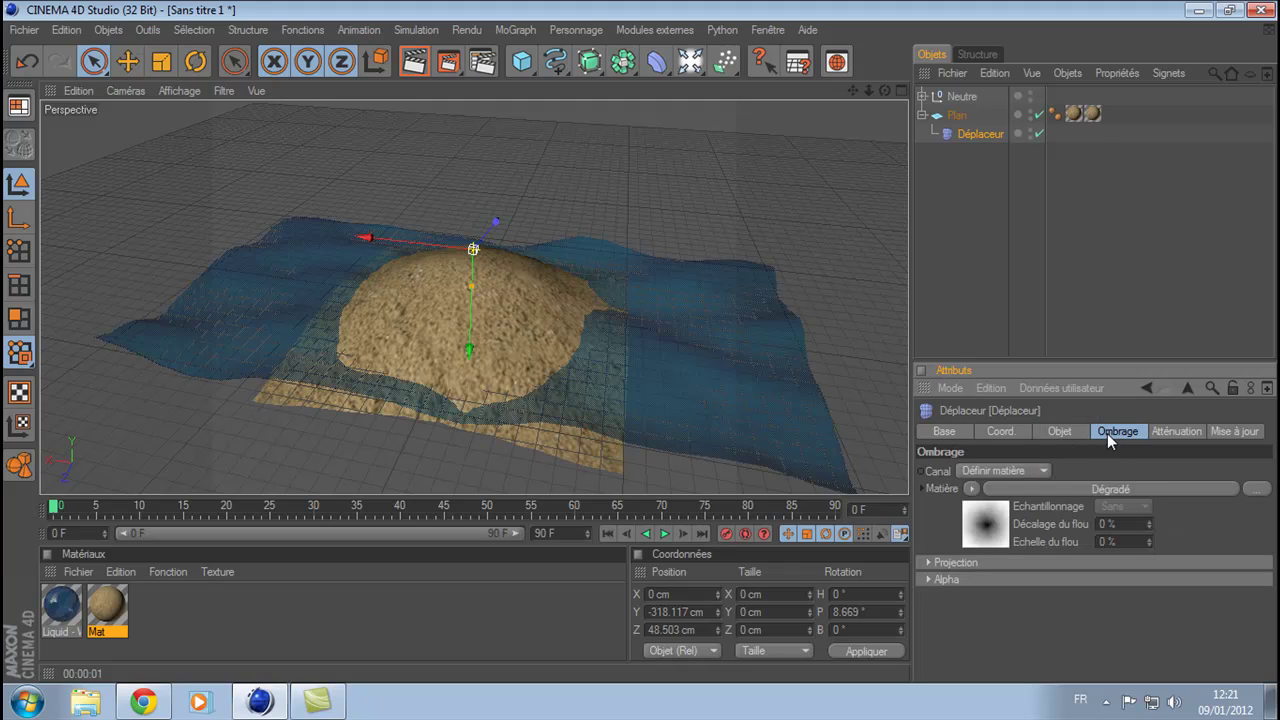
pyautogui.click(1171, 432)
pyautogui.click(1236, 432)
pyautogui.click(1185, 431)
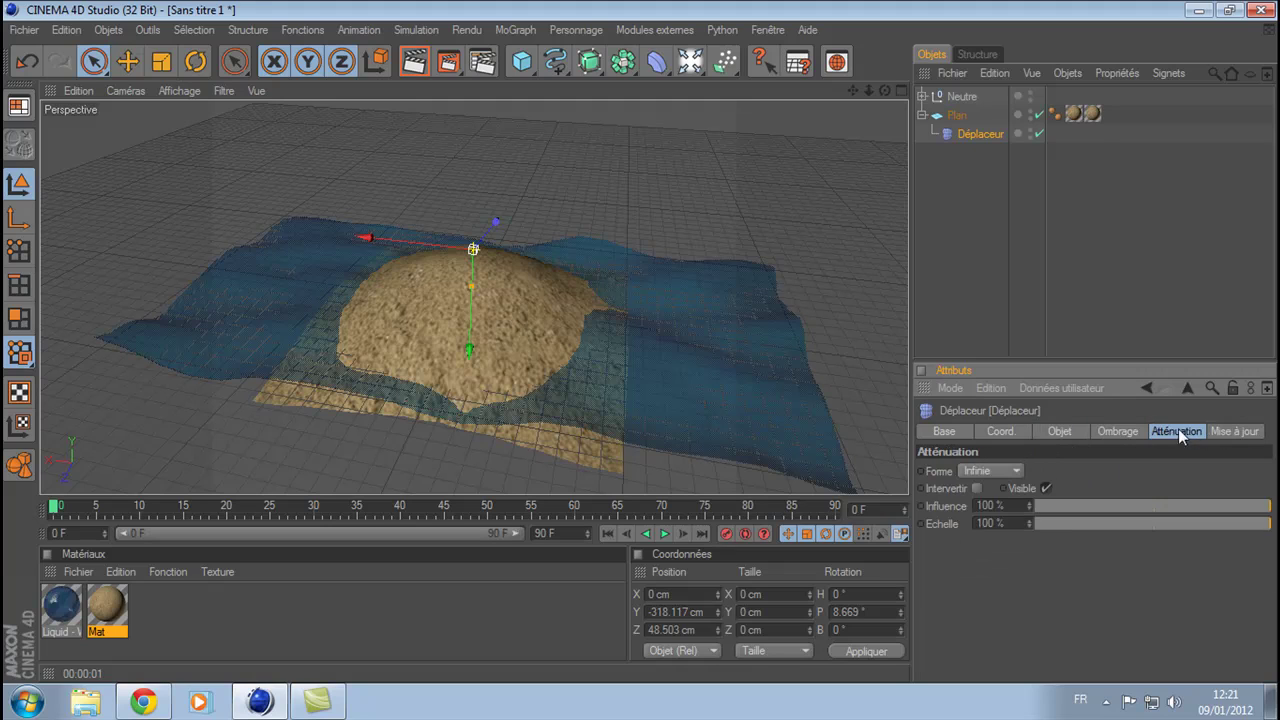
pyautogui.click(1130, 431)
pyautogui.click(1050, 433)
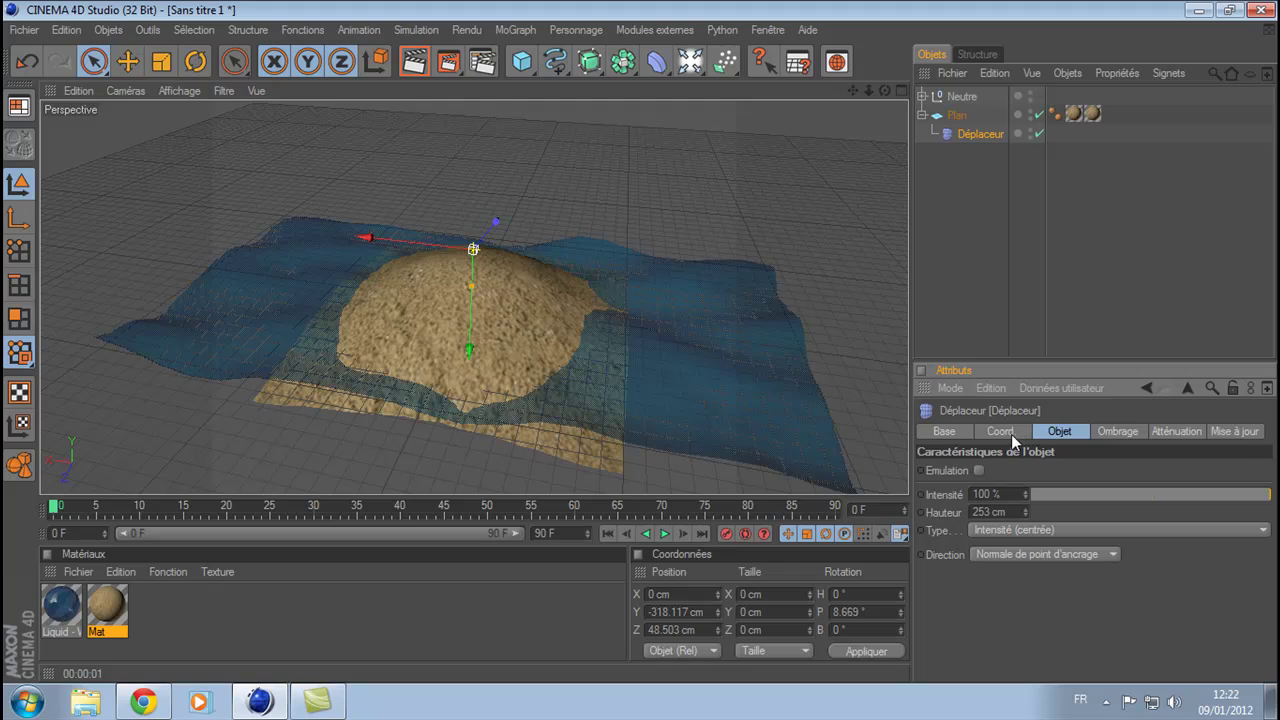
pyautogui.click(1010, 434)
pyautogui.click(943, 431)
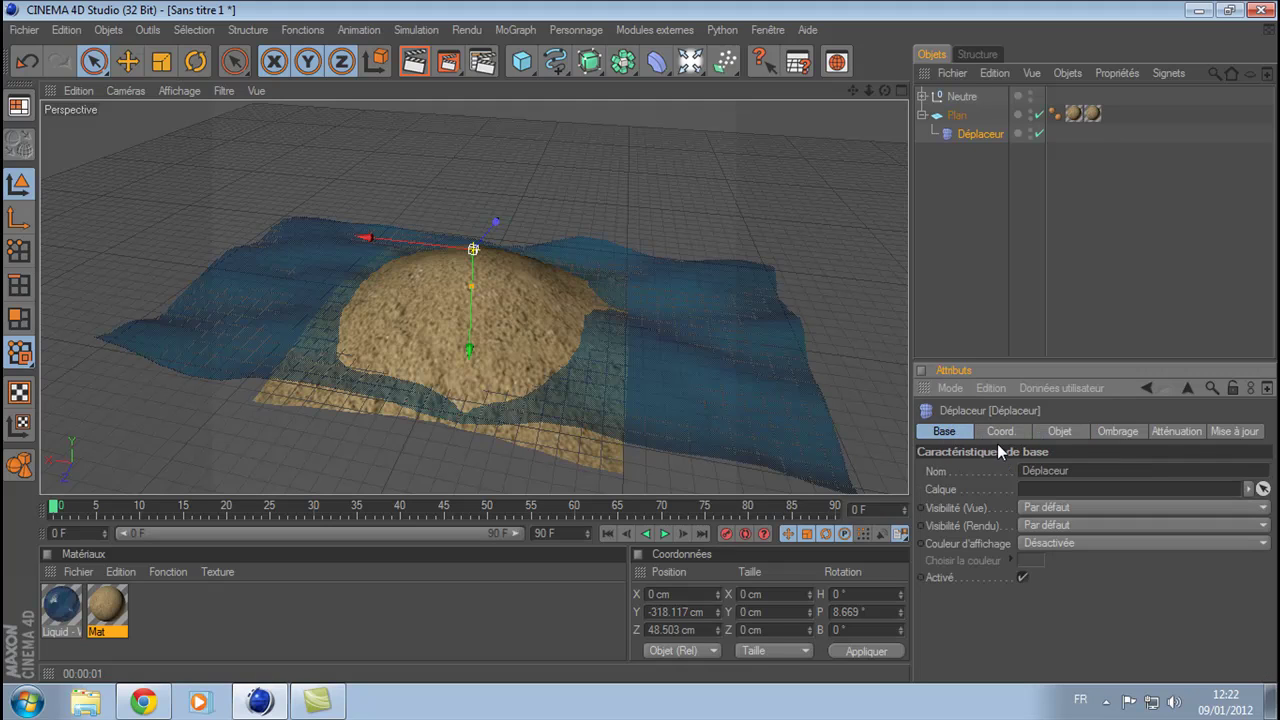
# Set the plane's first sand texture tag to Caméra projection with Avant et arrière as its selective projection
pyautogui.click(1074, 113)
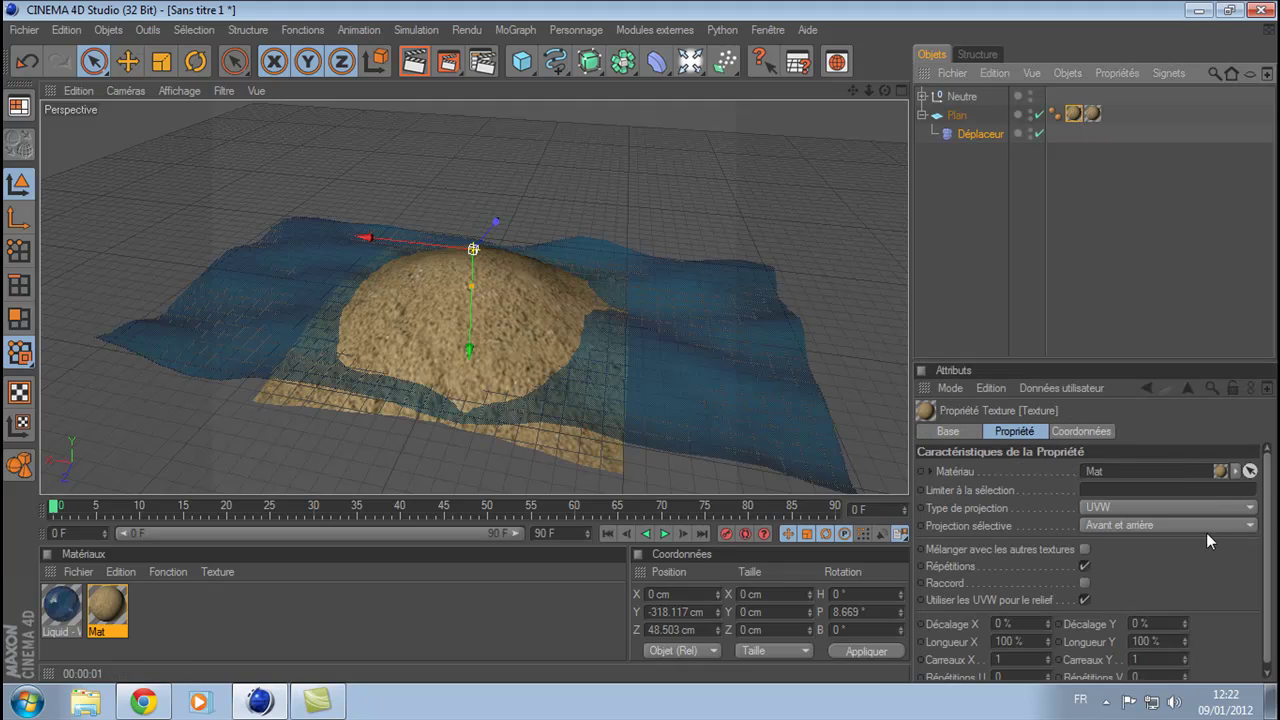
pyautogui.click(1059, 114)
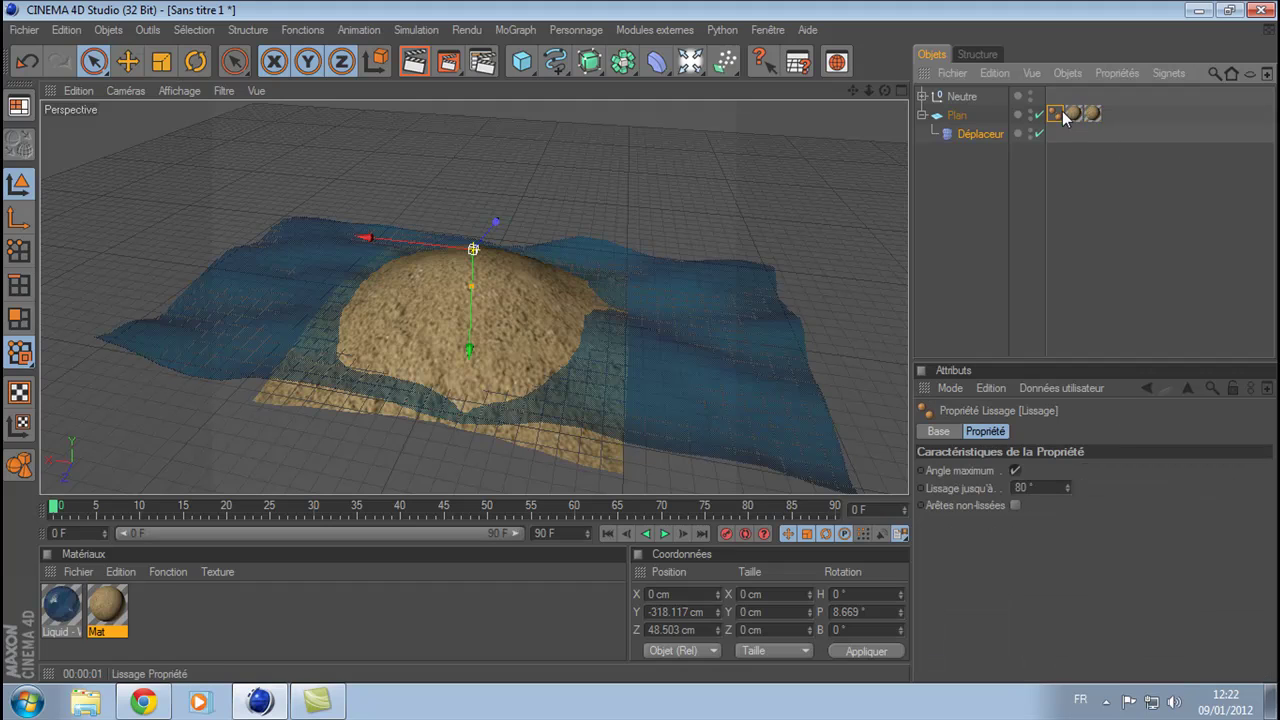
pyautogui.click(1092, 114)
pyautogui.click(1088, 115)
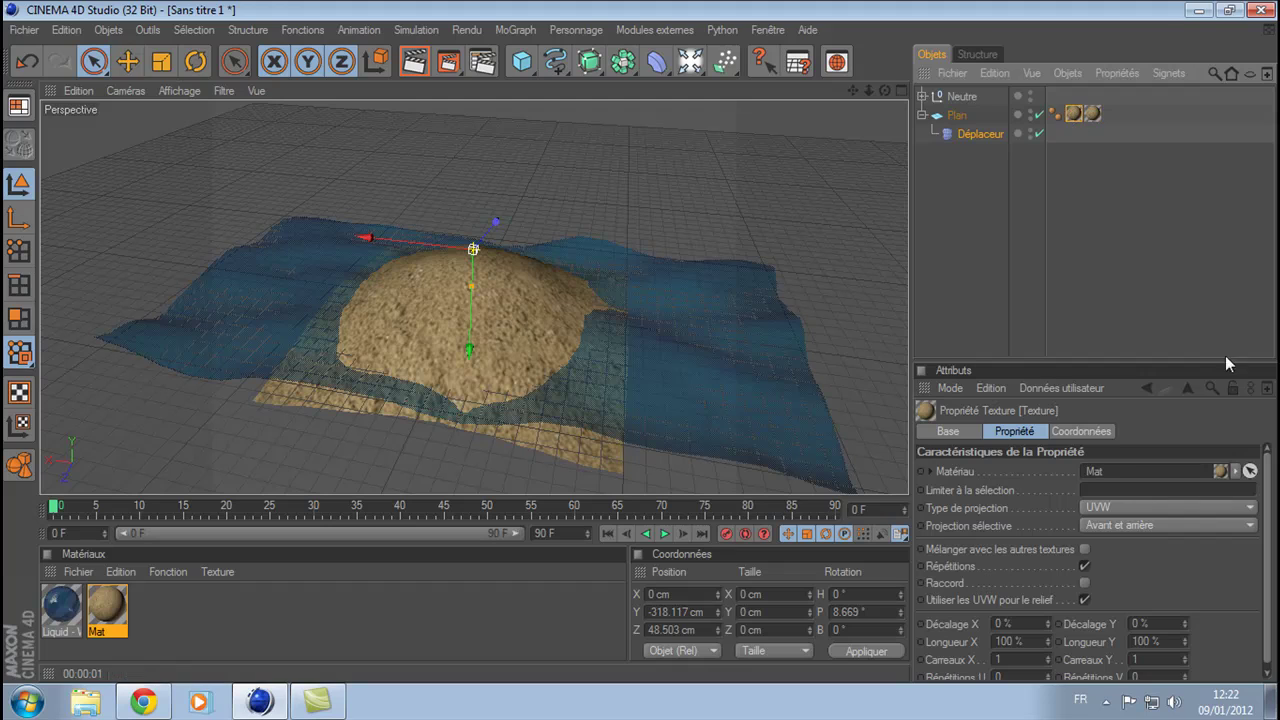
pyautogui.click(1205, 525)
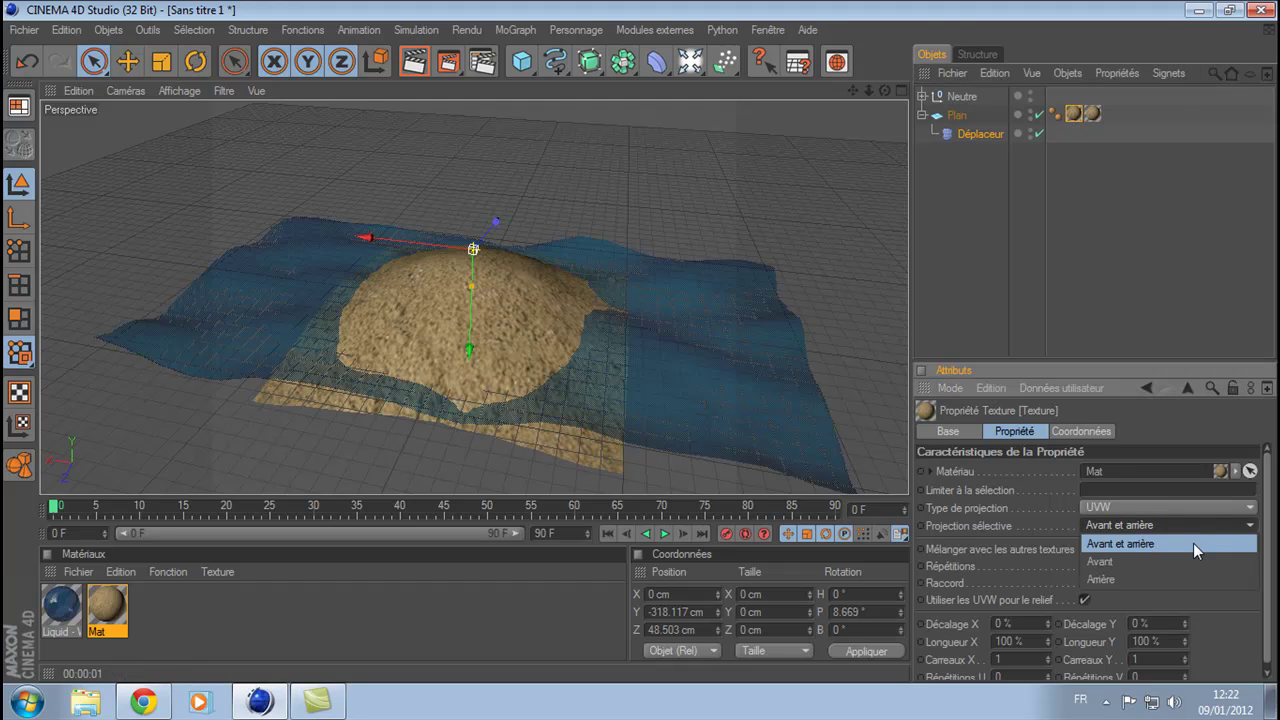
pyautogui.click(1193, 543)
pyautogui.click(1234, 507)
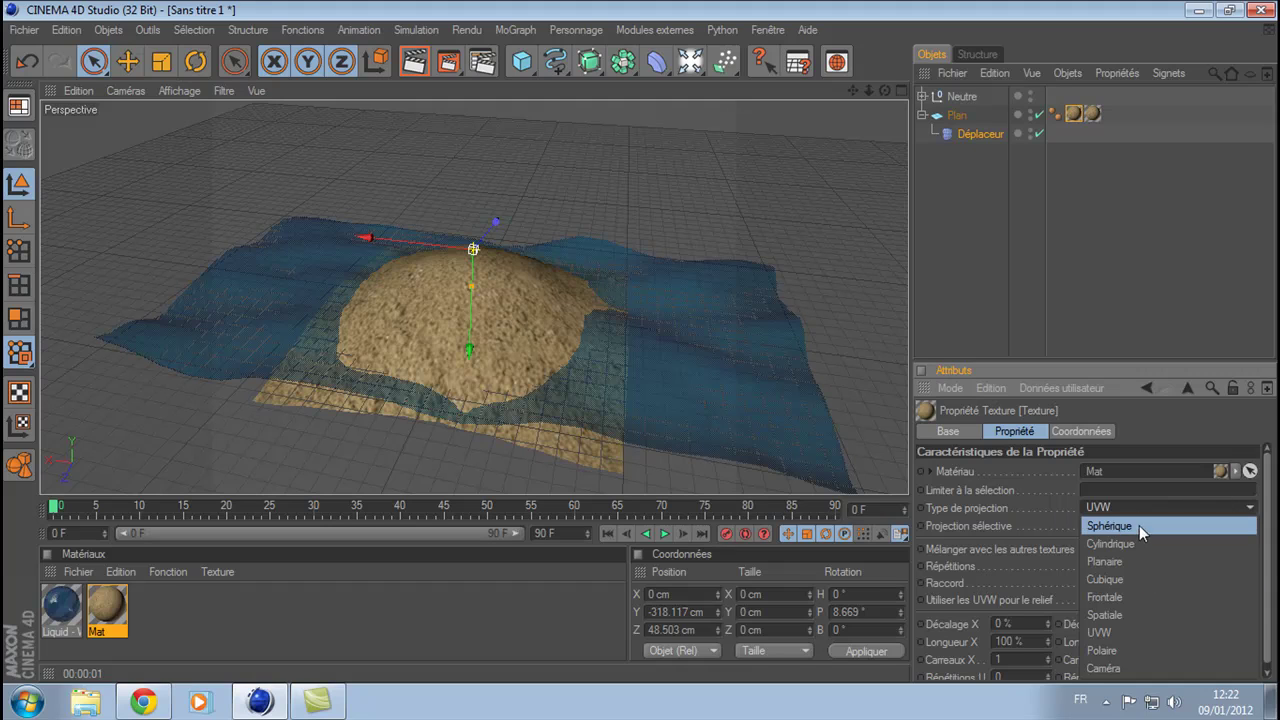
pyautogui.click(1119, 669)
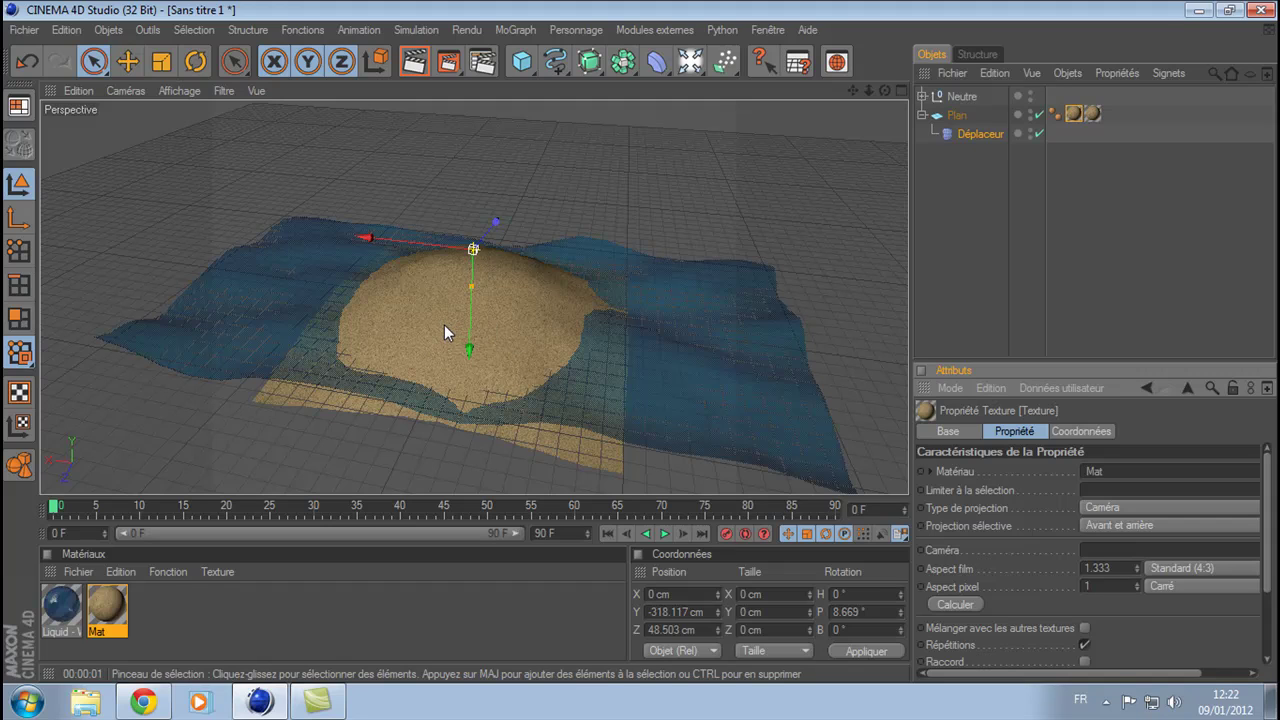
# Set the plane's second sand texture tag to Caméra projection with Avant et arrière as its selective projection
pyautogui.click(1091, 115)
pyautogui.click(1134, 525)
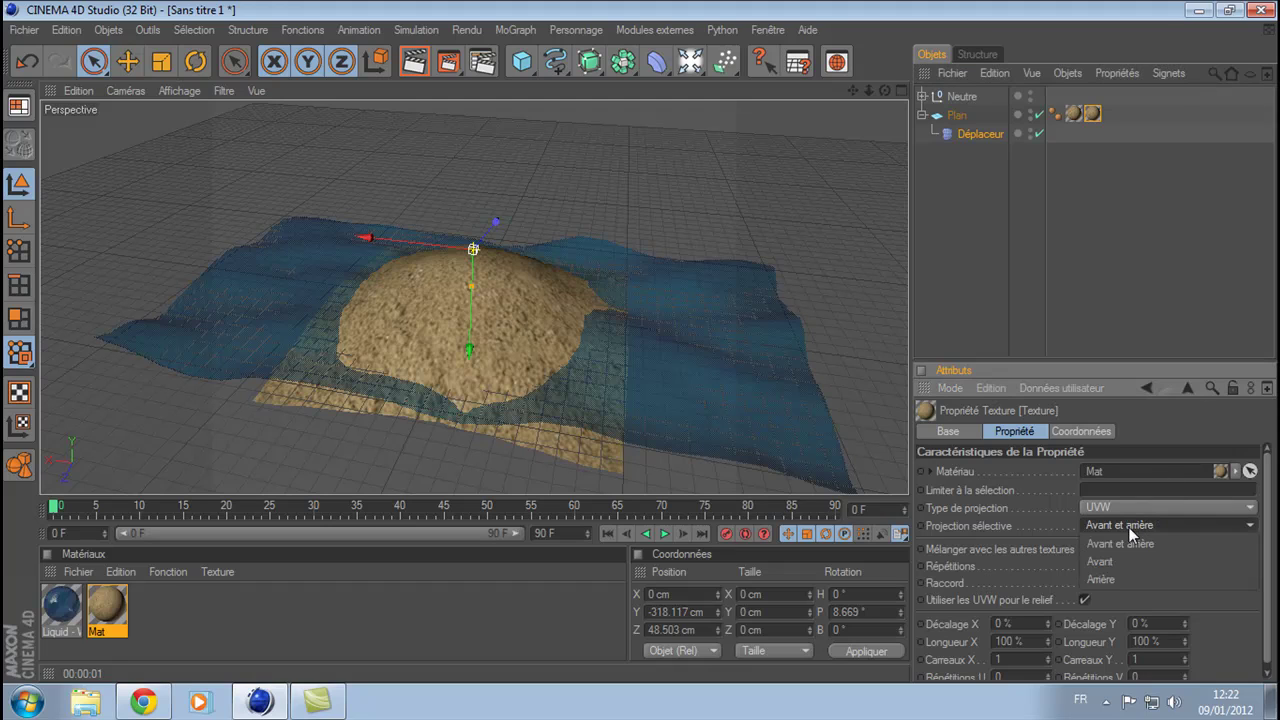
pyautogui.click(1160, 543)
pyautogui.click(1126, 506)
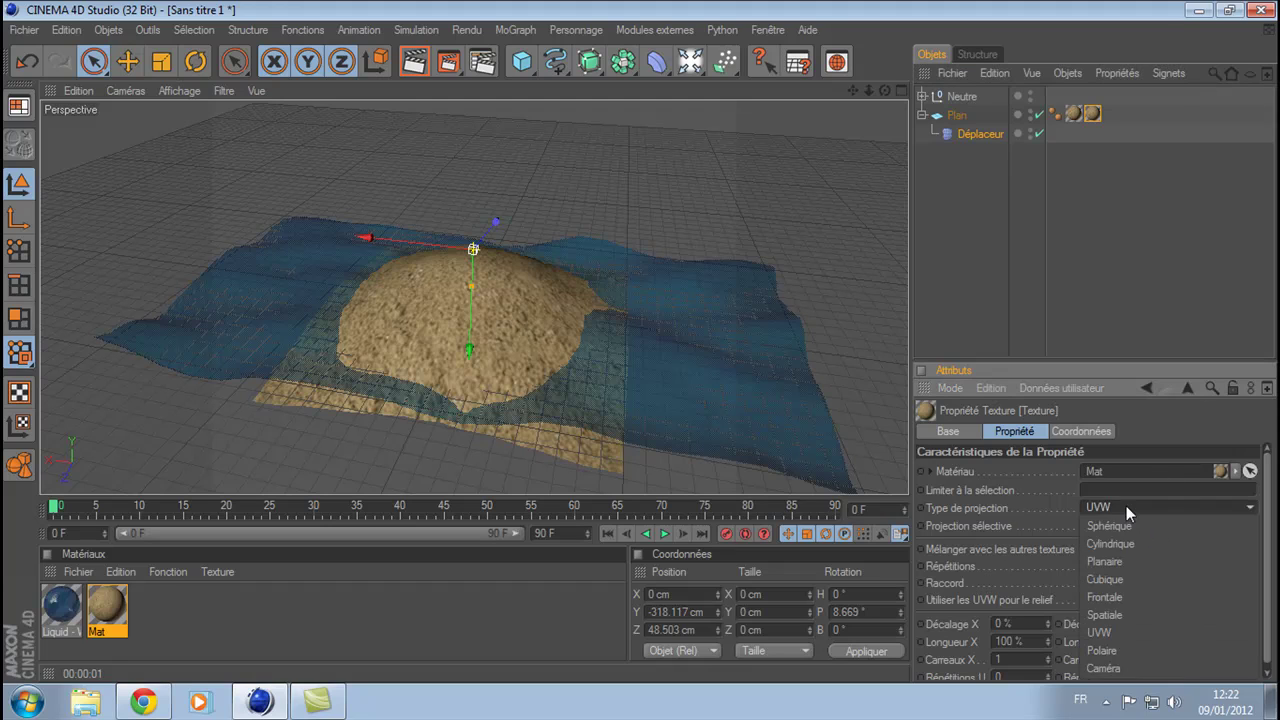
pyautogui.click(1124, 670)
# Render the active view to check the island with camera-projected sand, first with nothing selected and again with Plan selected
pyautogui.click(980, 256)
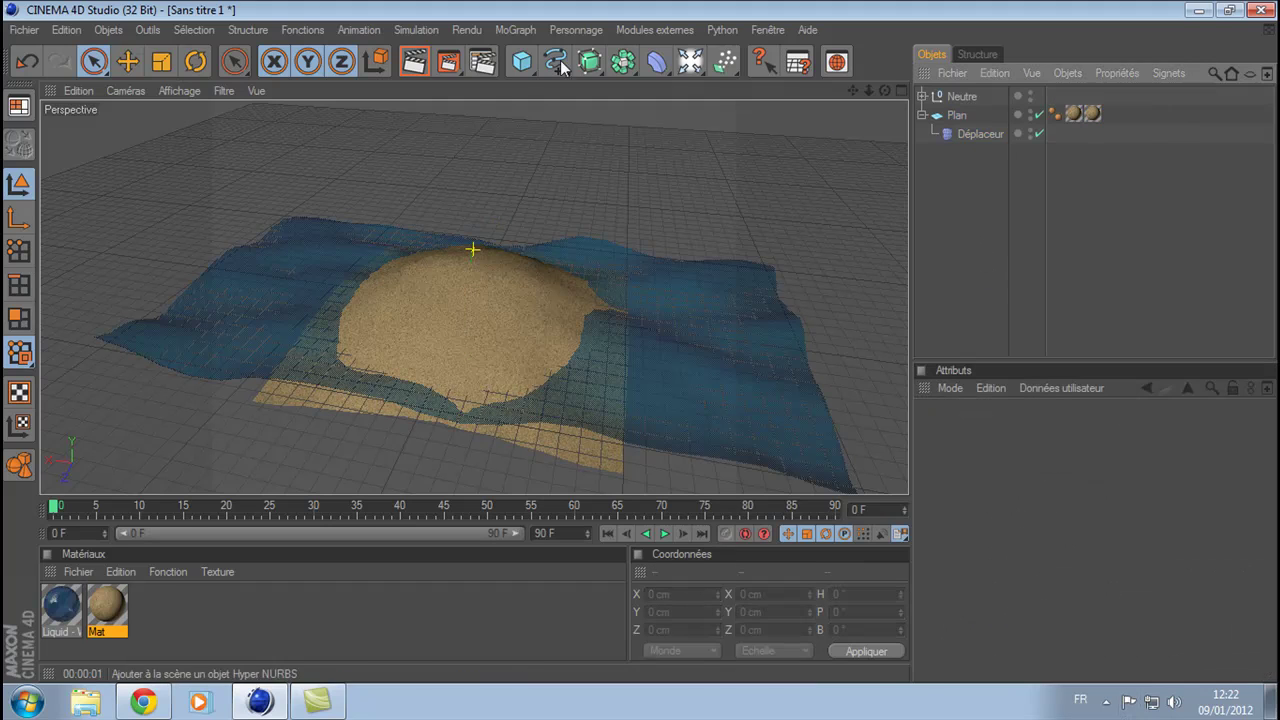
pyautogui.click(419, 63)
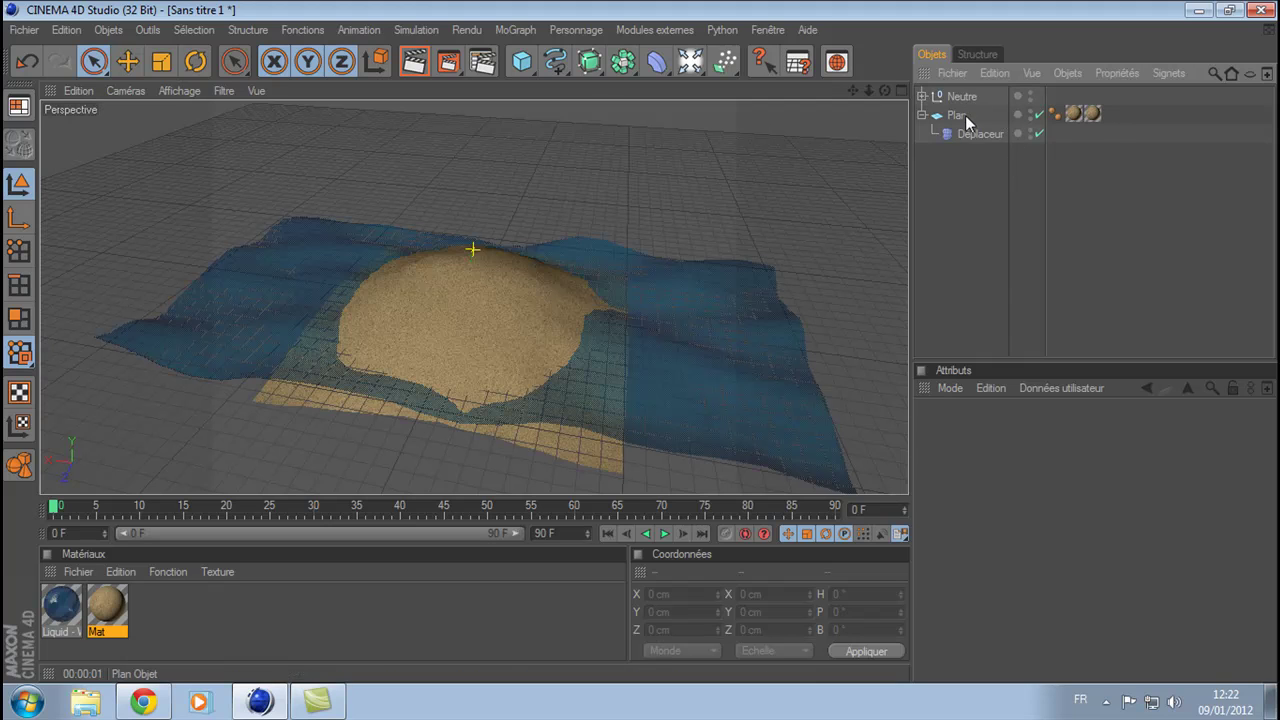
pyautogui.click(968, 115)
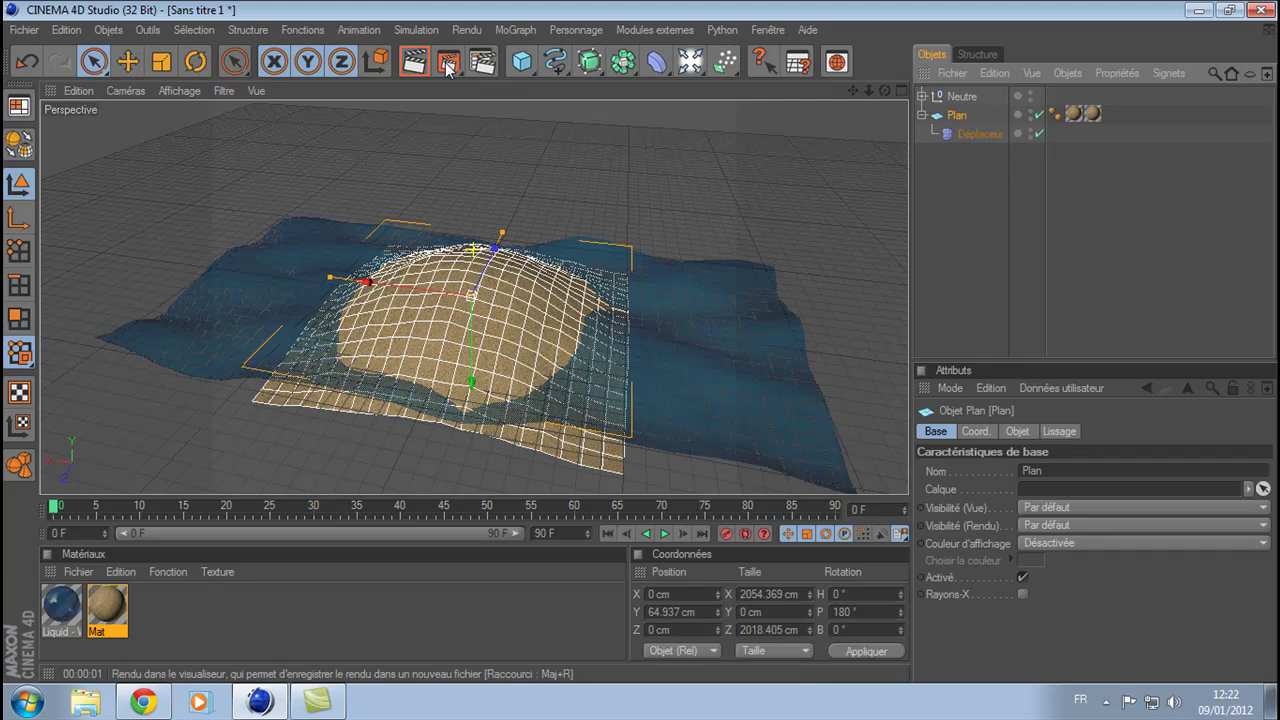
pyautogui.click(414, 63)
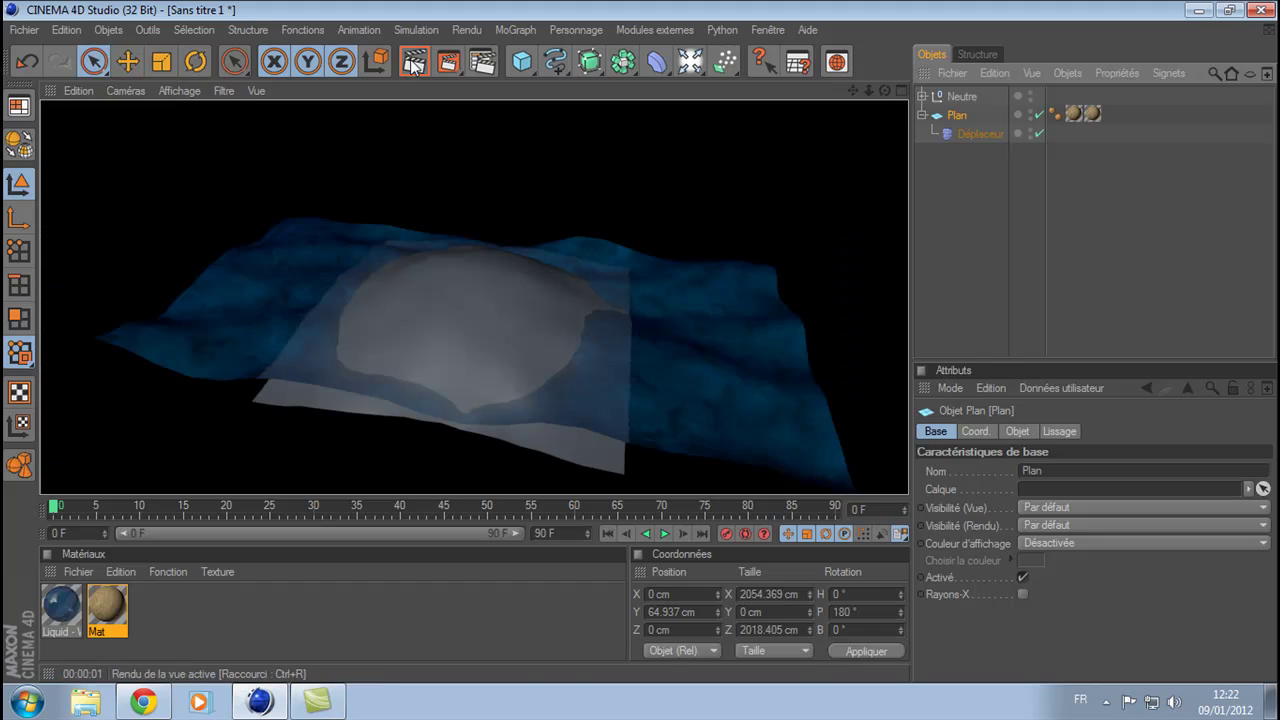
pyautogui.click(1094, 263)
pyautogui.moveTo(885, 92)
pyautogui.mouseDown()
pyautogui.moveTo(945, 70)
pyautogui.moveTo(885, 105)
pyautogui.moveTo(895, 108)
pyautogui.mouseUp()
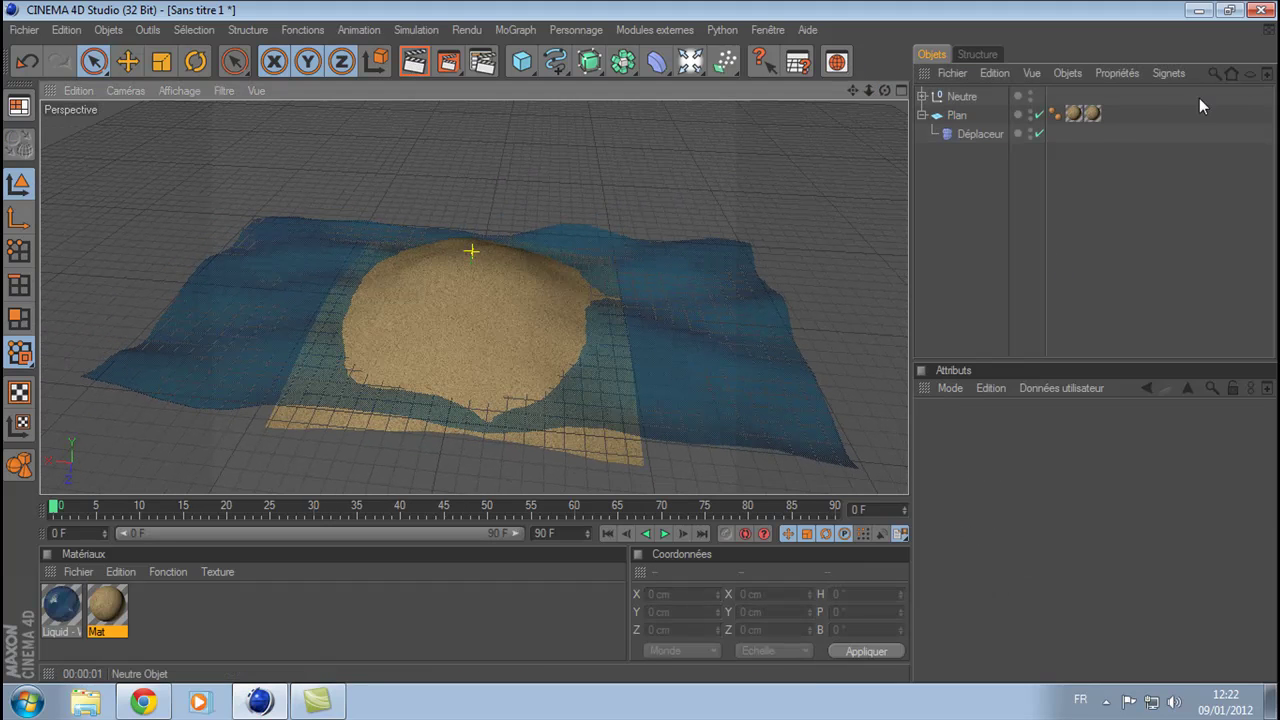
# Try UVW projection on the plane's second sand texture tag and render the active view
pyautogui.click(1092, 115)
pyautogui.click(1189, 510)
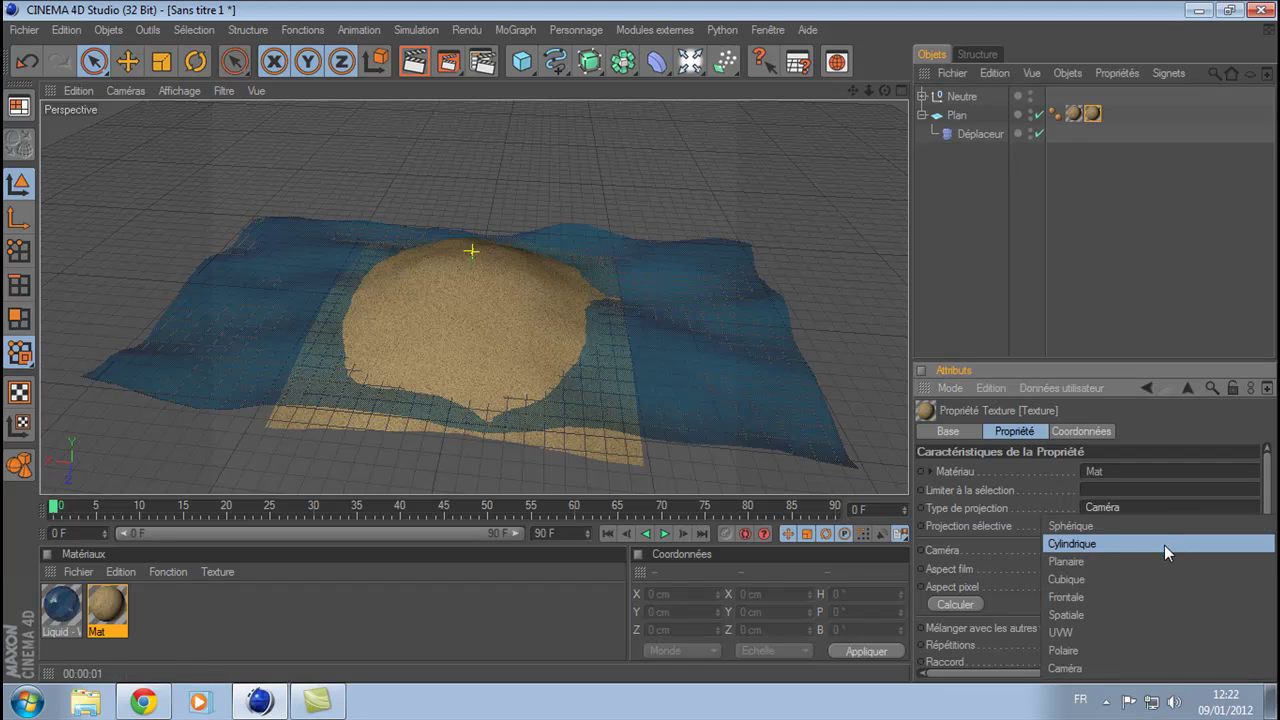
pyautogui.click(1121, 635)
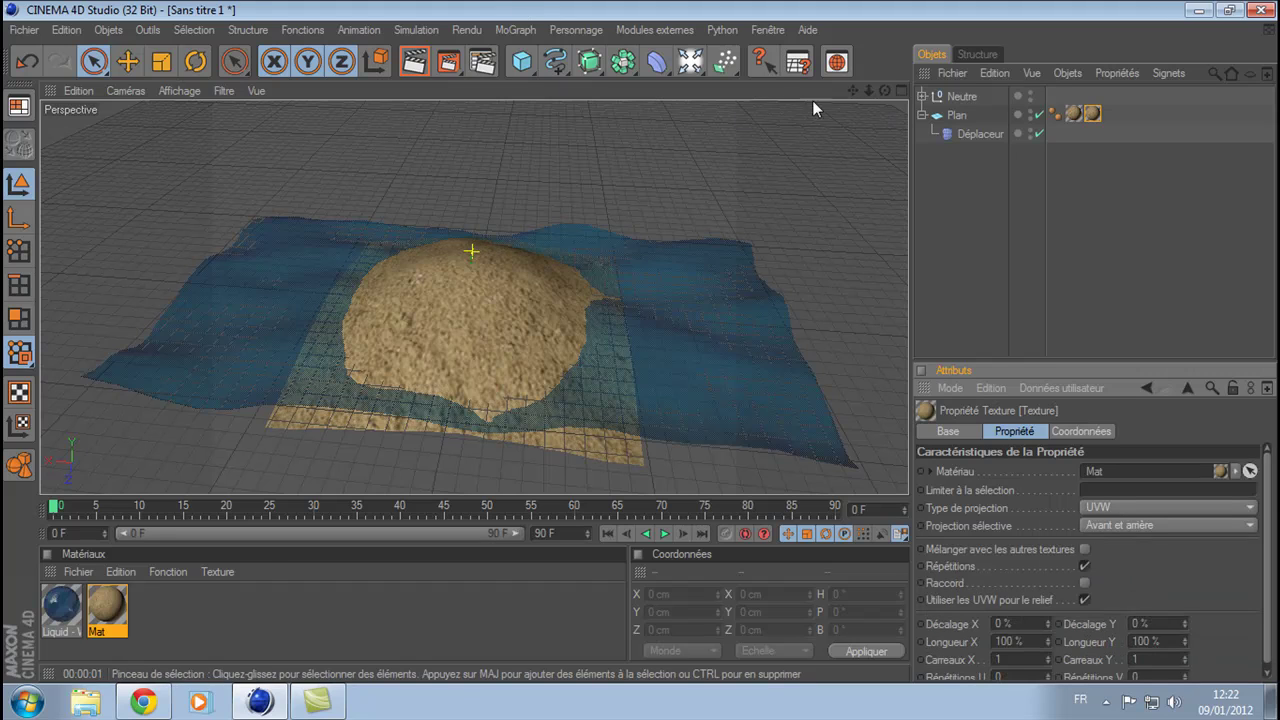
pyautogui.click(414, 62)
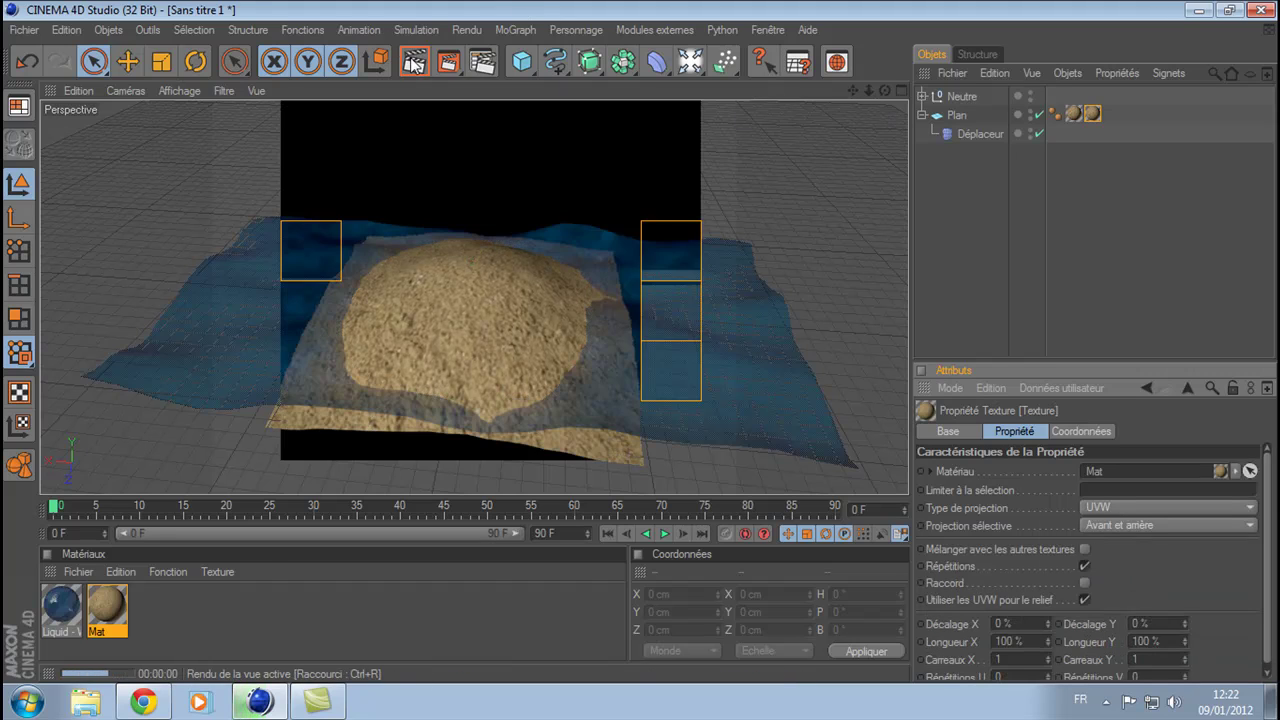
# Return the plane's second sand texture tag to Caméra projection and render the active view
pyautogui.click(997, 181)
pyautogui.click(1094, 113)
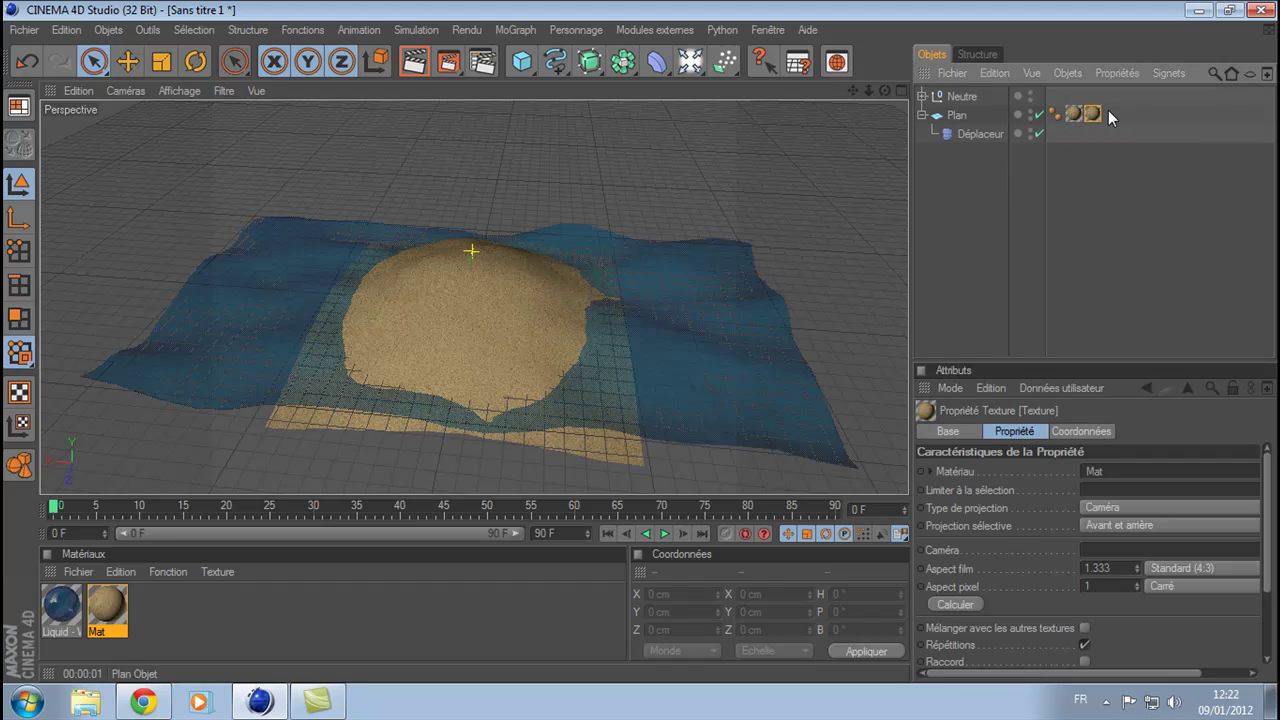
pyautogui.click(421, 59)
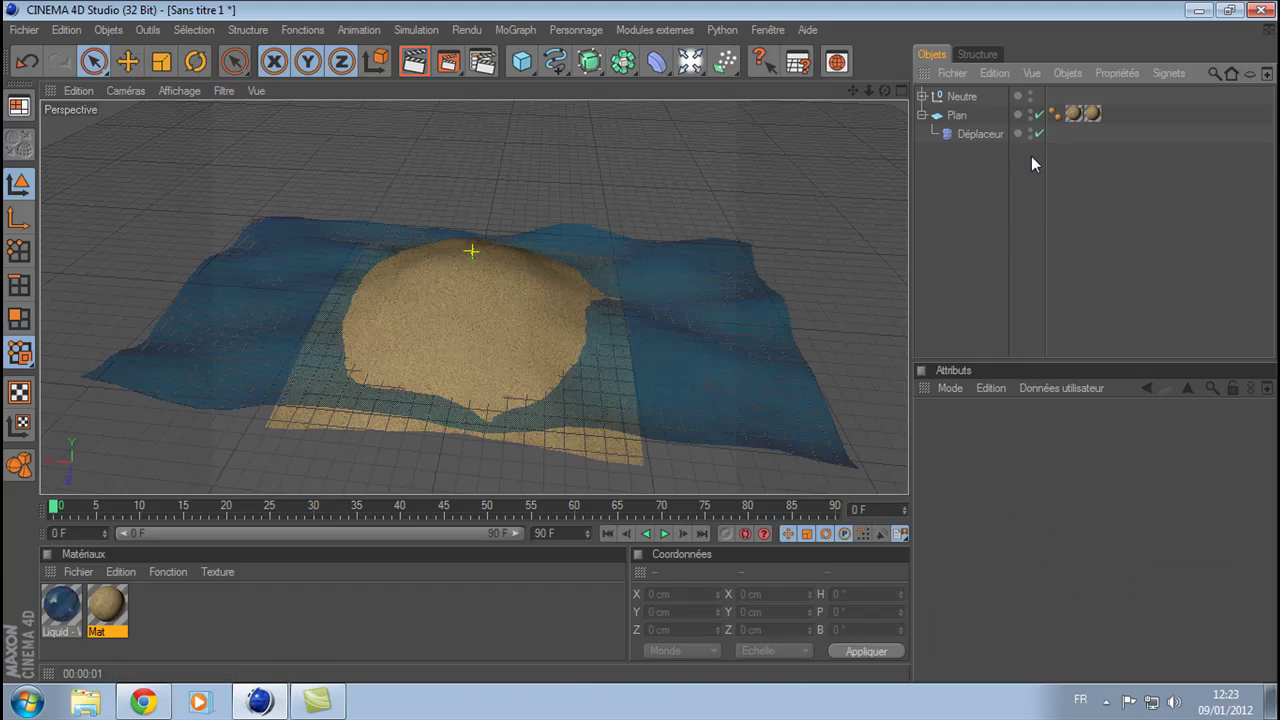
# Check the projection type of the plane's first sand texture tag
pyautogui.click(1031, 163)
pyautogui.click(1088, 118)
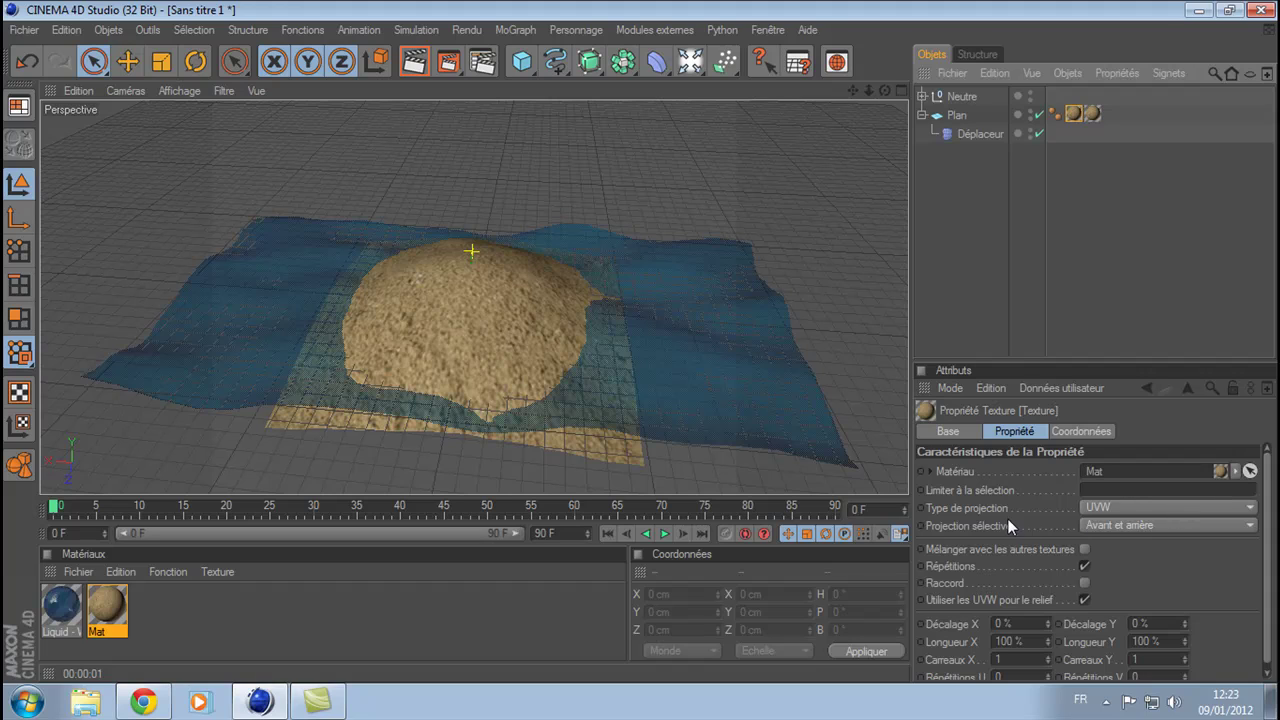
pyautogui.click(1134, 507)
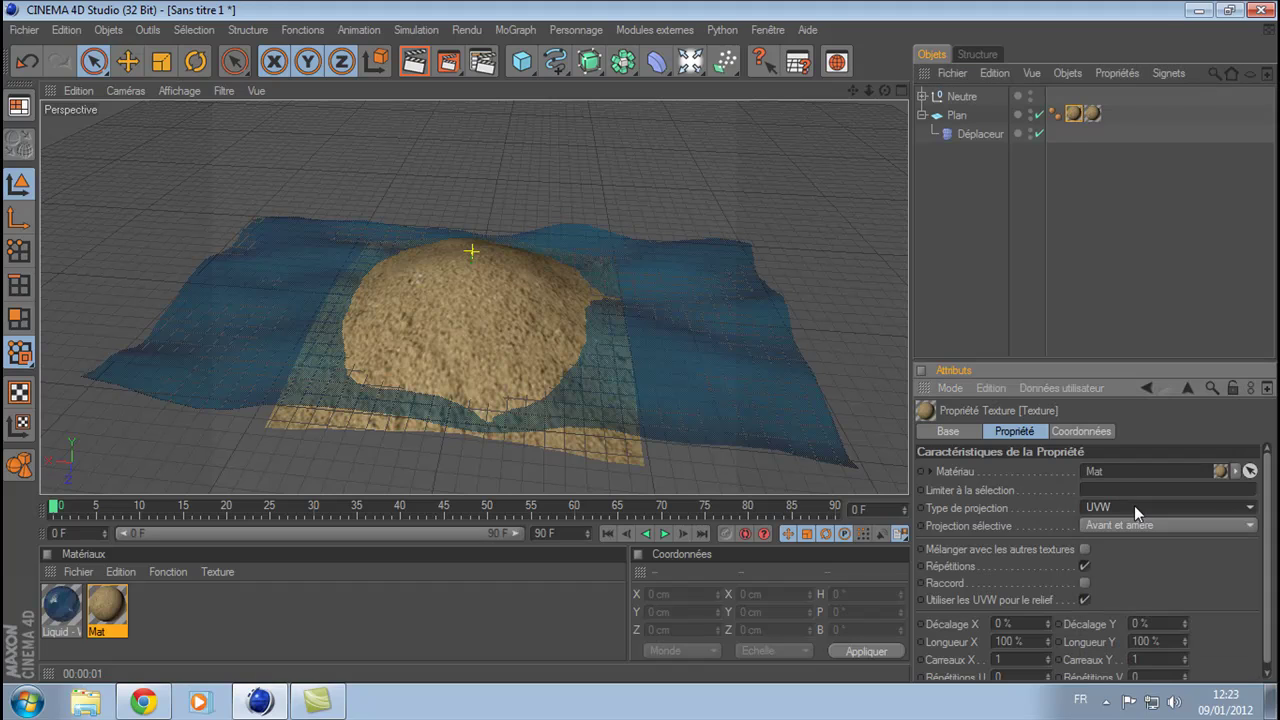
# Create a new material and set its colour to yellow, RGB 255, 238, 0
pyautogui.click(83, 567)
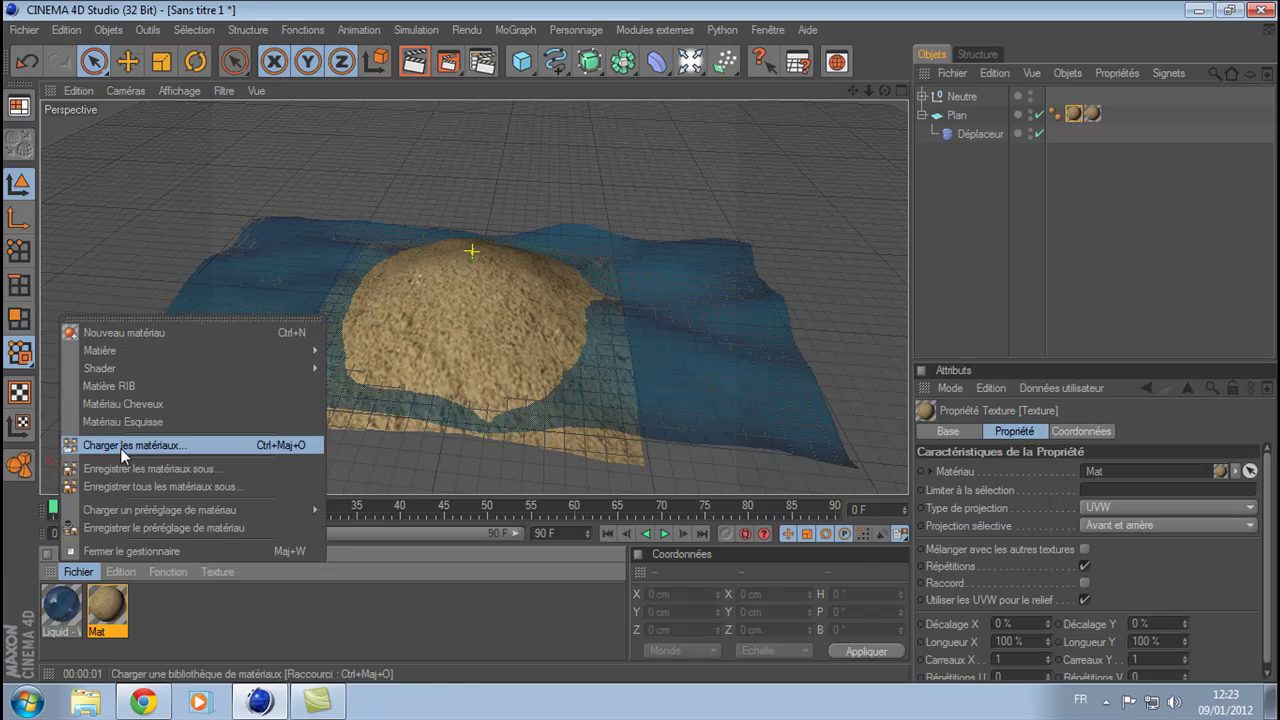
pyautogui.click(115, 333)
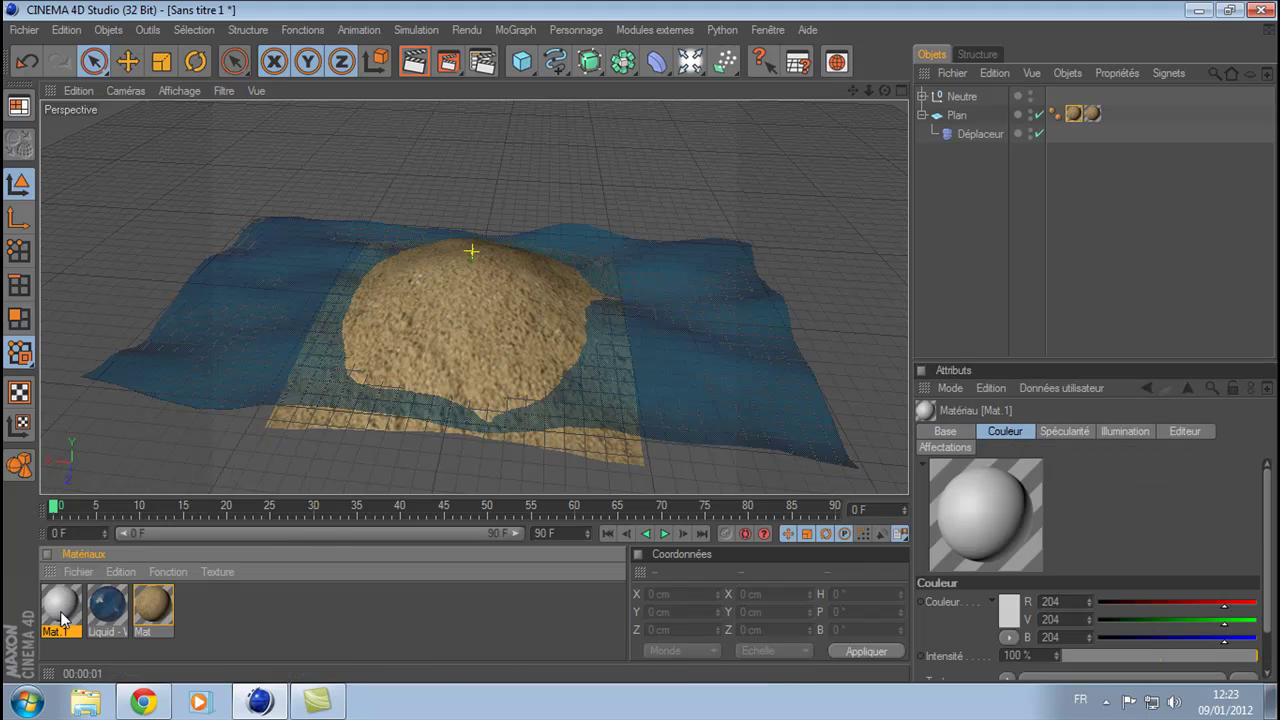
pyautogui.doubleClick(61, 608)
pyautogui.click(502, 200)
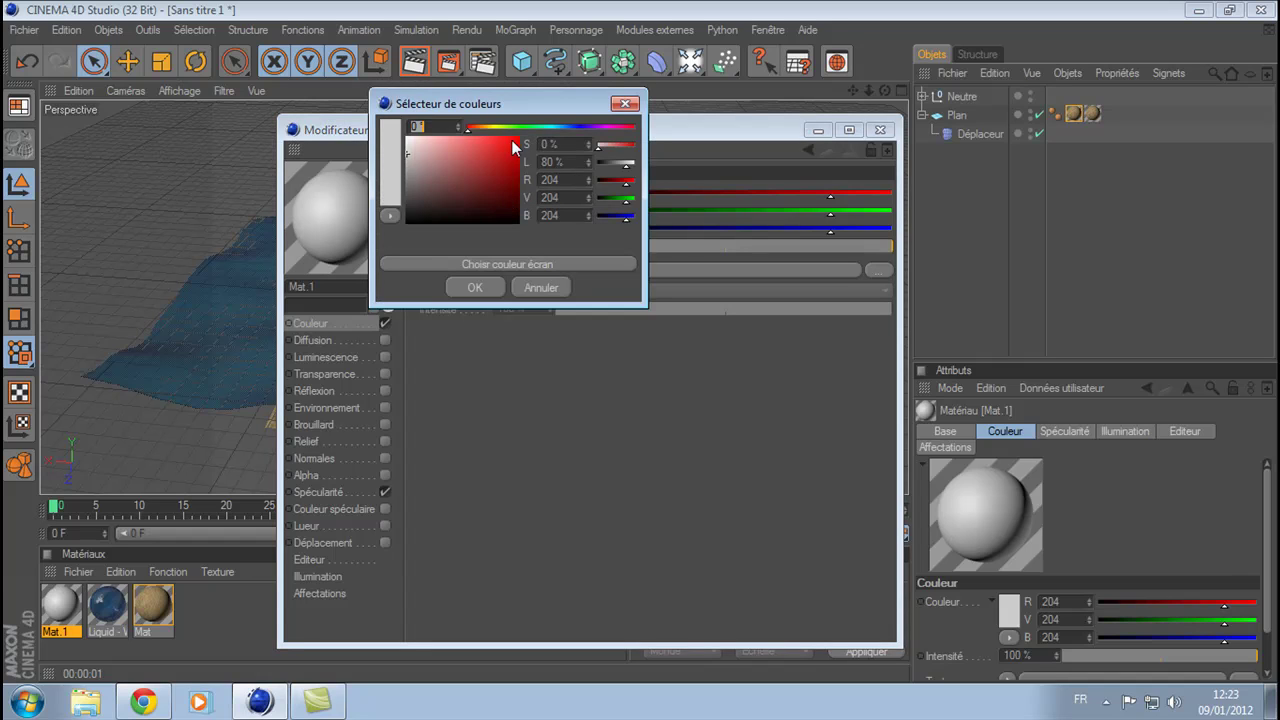
pyautogui.moveTo(484, 126); pyautogui.dragTo(520, 136)
pyautogui.click(514, 146)
pyautogui.click(473, 288)
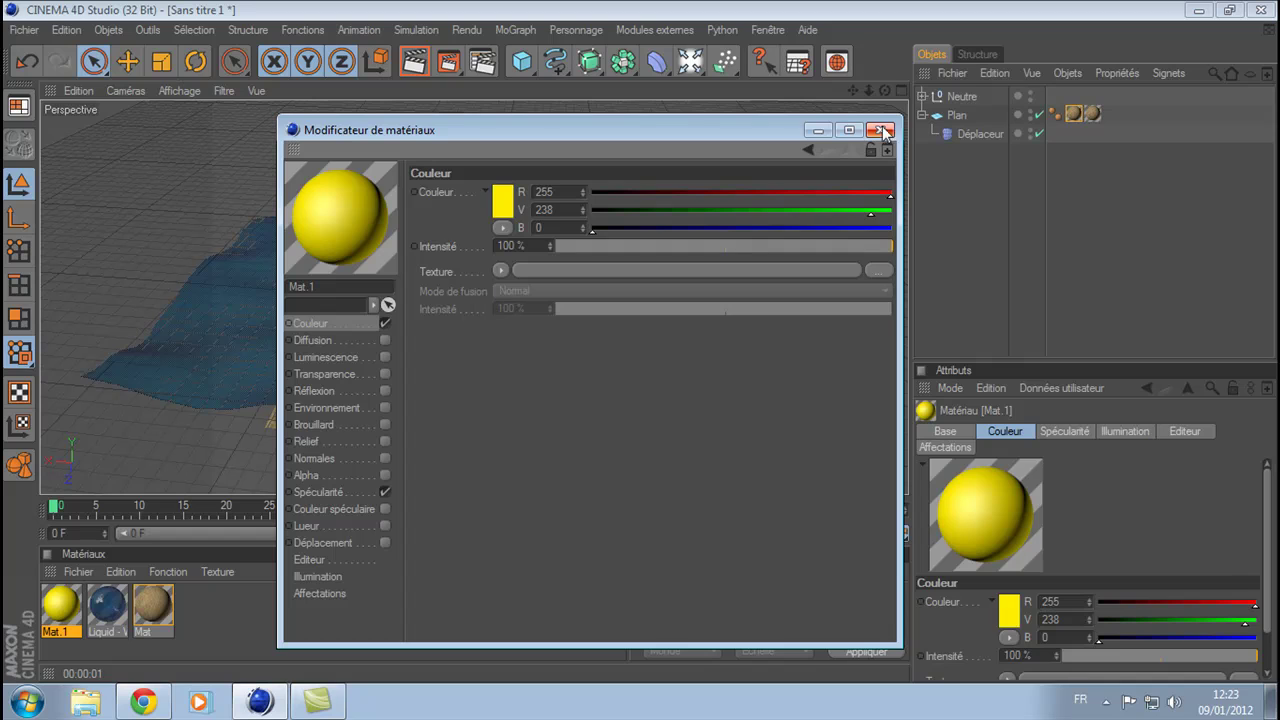
# Disable Spécularité on the yellow material, enable Réflexion and lower the reflection intensity
pyautogui.click(384, 491)
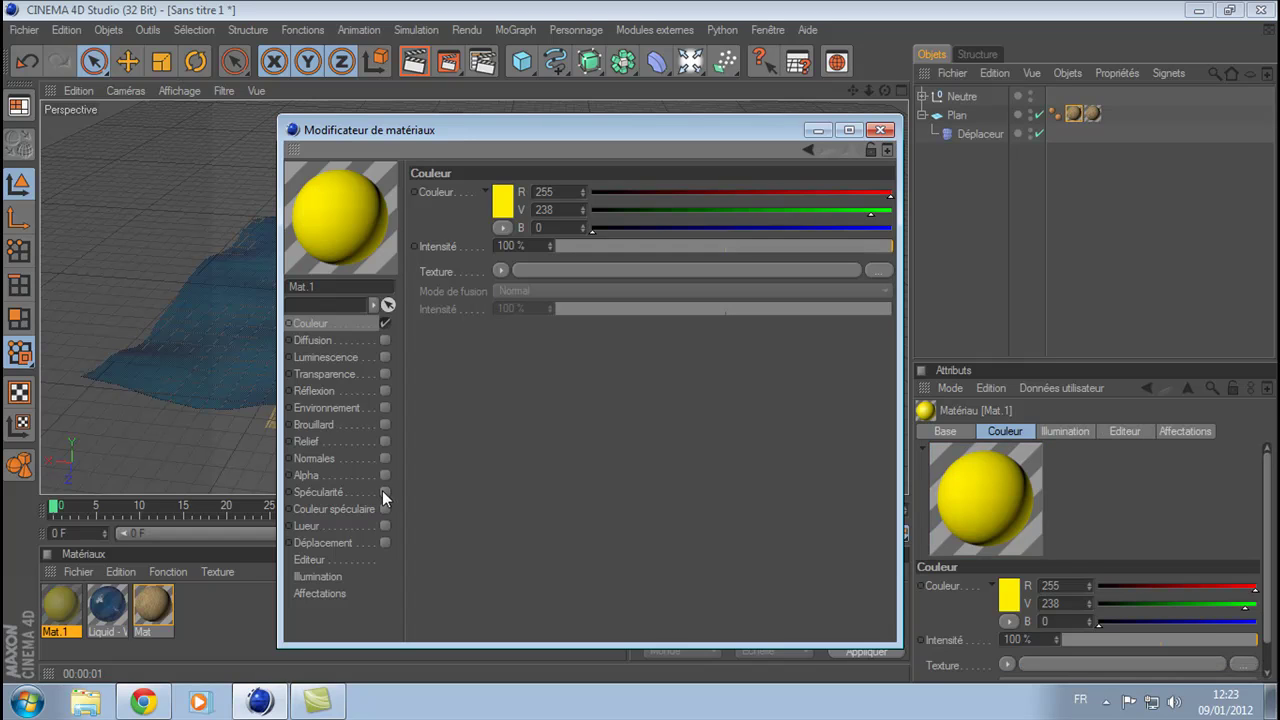
pyautogui.click(340, 392)
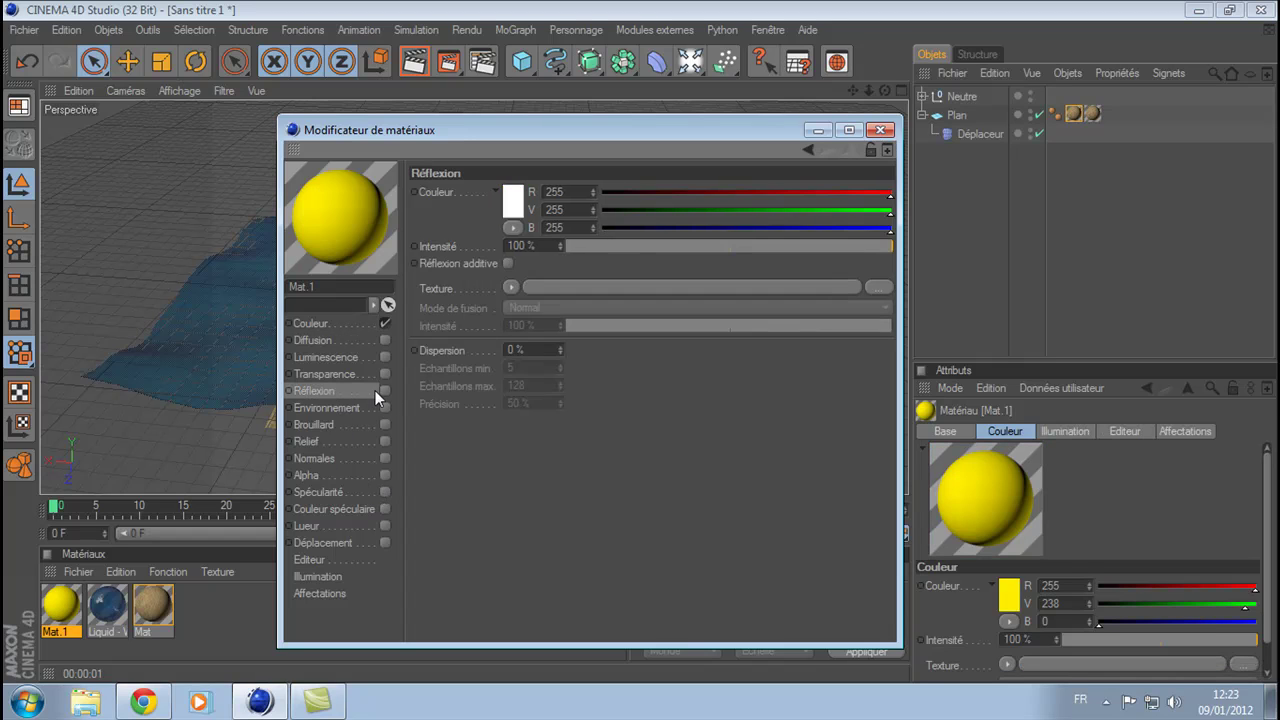
pyautogui.click(385, 391)
pyautogui.moveTo(640, 245)
pyautogui.mouseDown()
pyautogui.moveTo(612, 245)
pyautogui.moveTo(631, 251)
pyautogui.mouseUp()
pyautogui.click(880, 130)
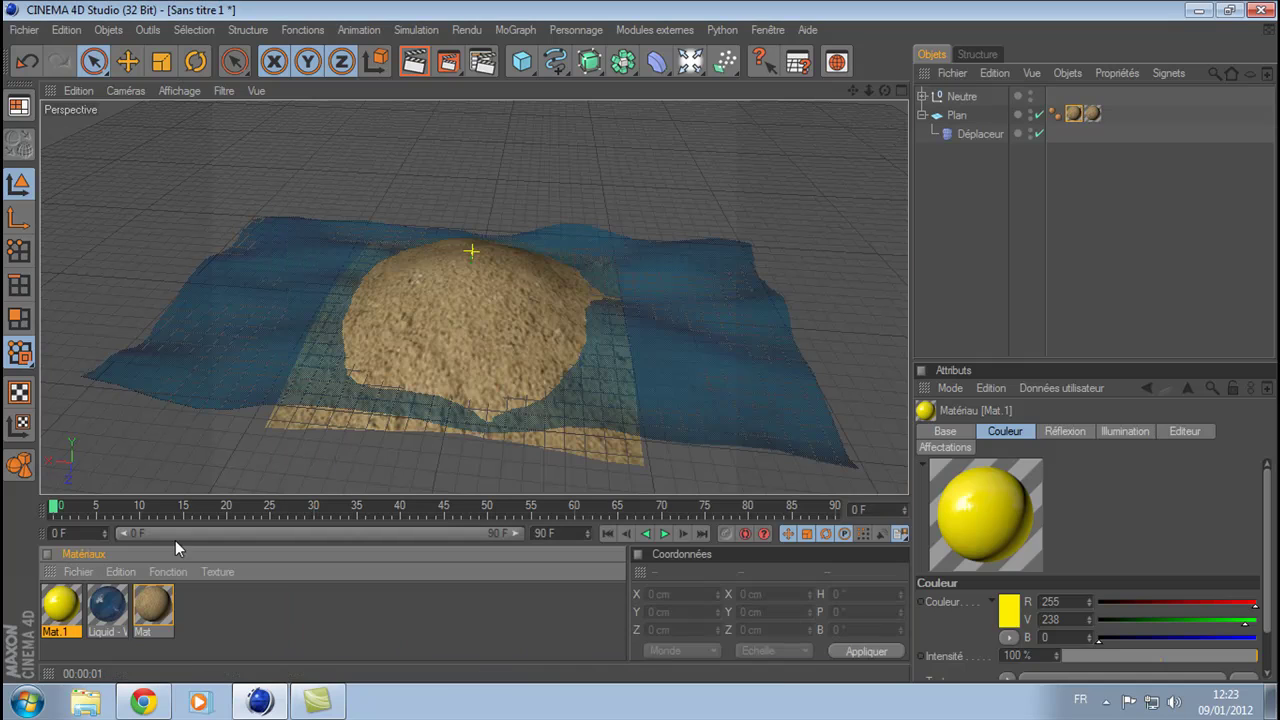
# Apply the yellow material to Plan and render the island in both the Visualiseur and the active view
pyautogui.moveTo(66, 608); pyautogui.dragTo(962, 120)
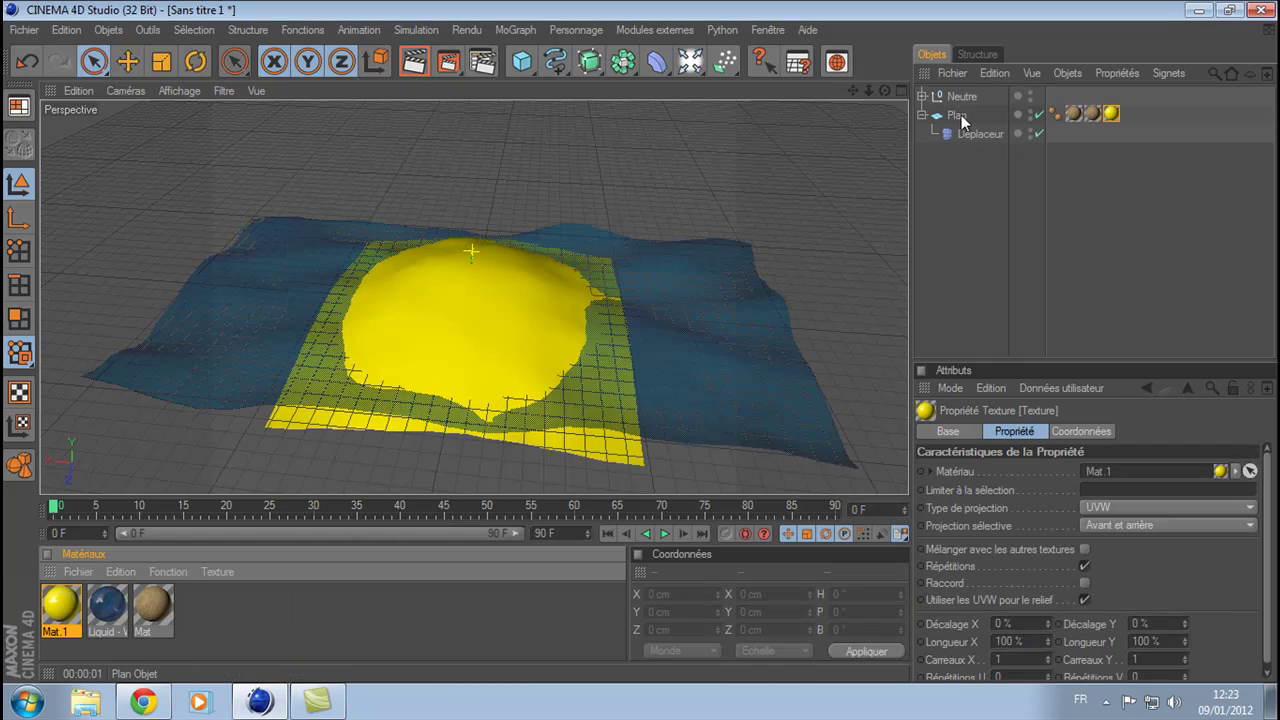
pyautogui.click(448, 61)
pyautogui.click(780, 18)
pyautogui.click(429, 62)
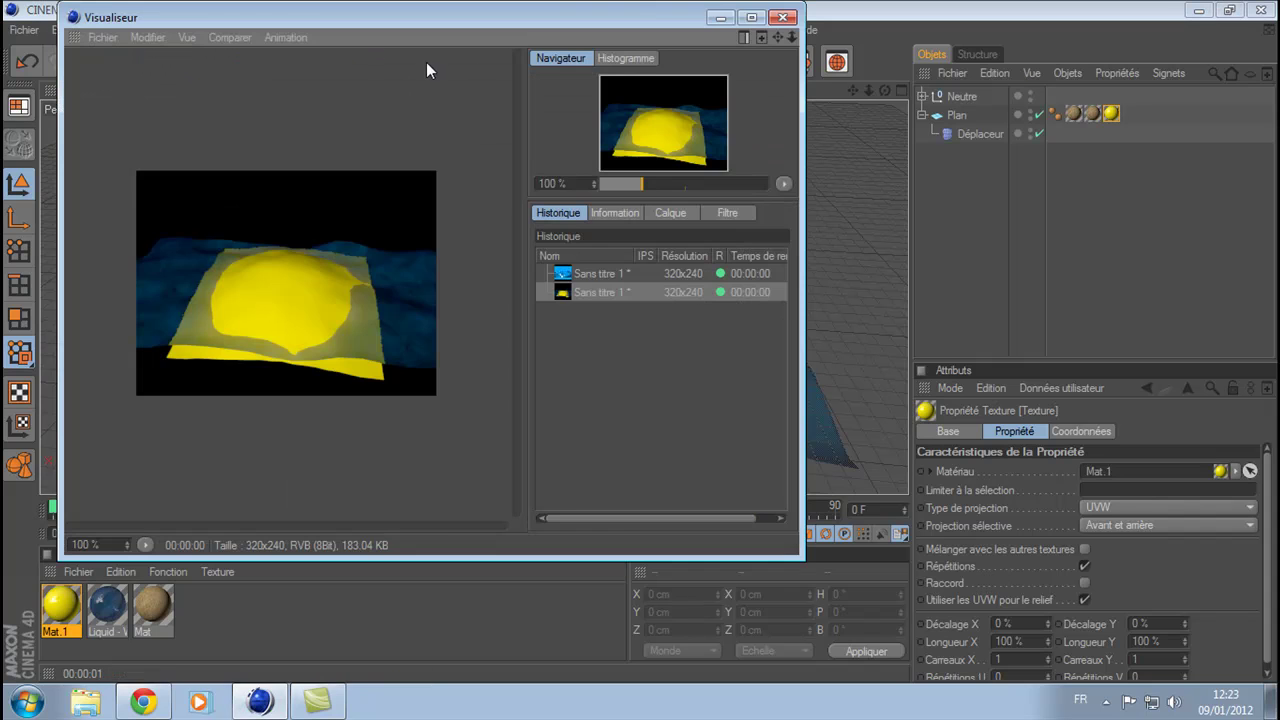
pyautogui.click(780, 18)
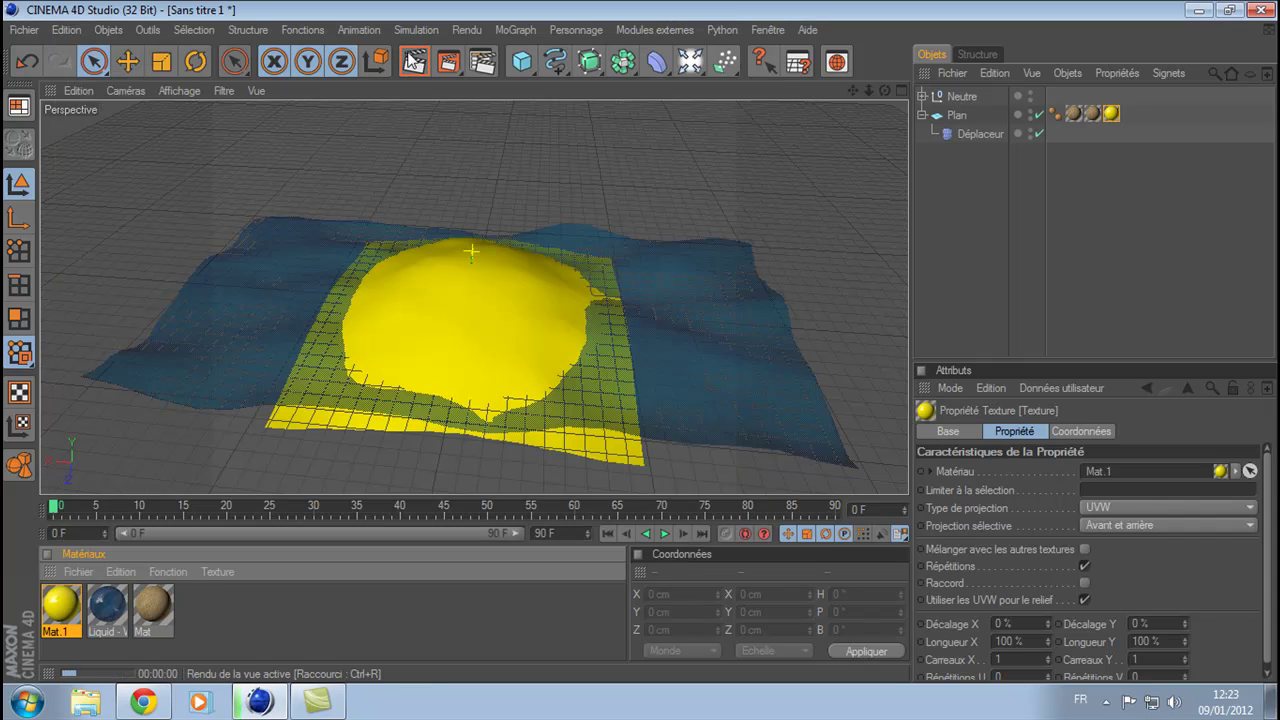
pyautogui.click(415, 62)
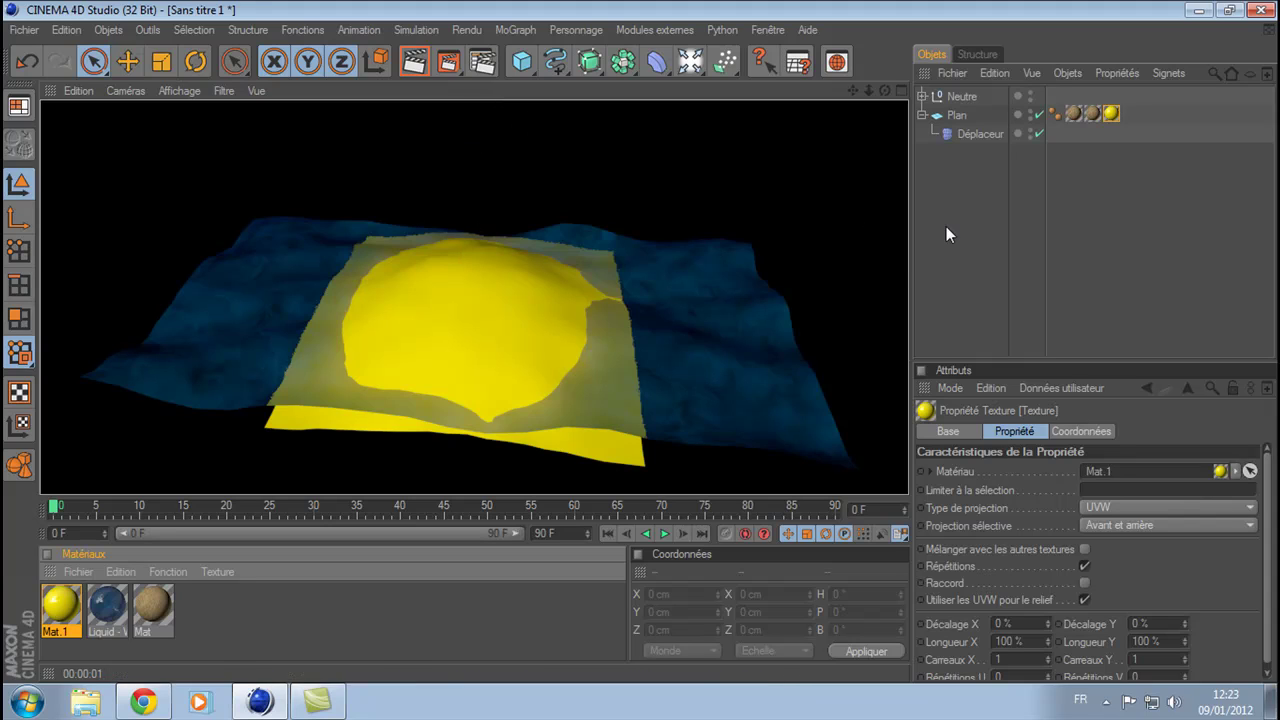
pyautogui.click(821, 200)
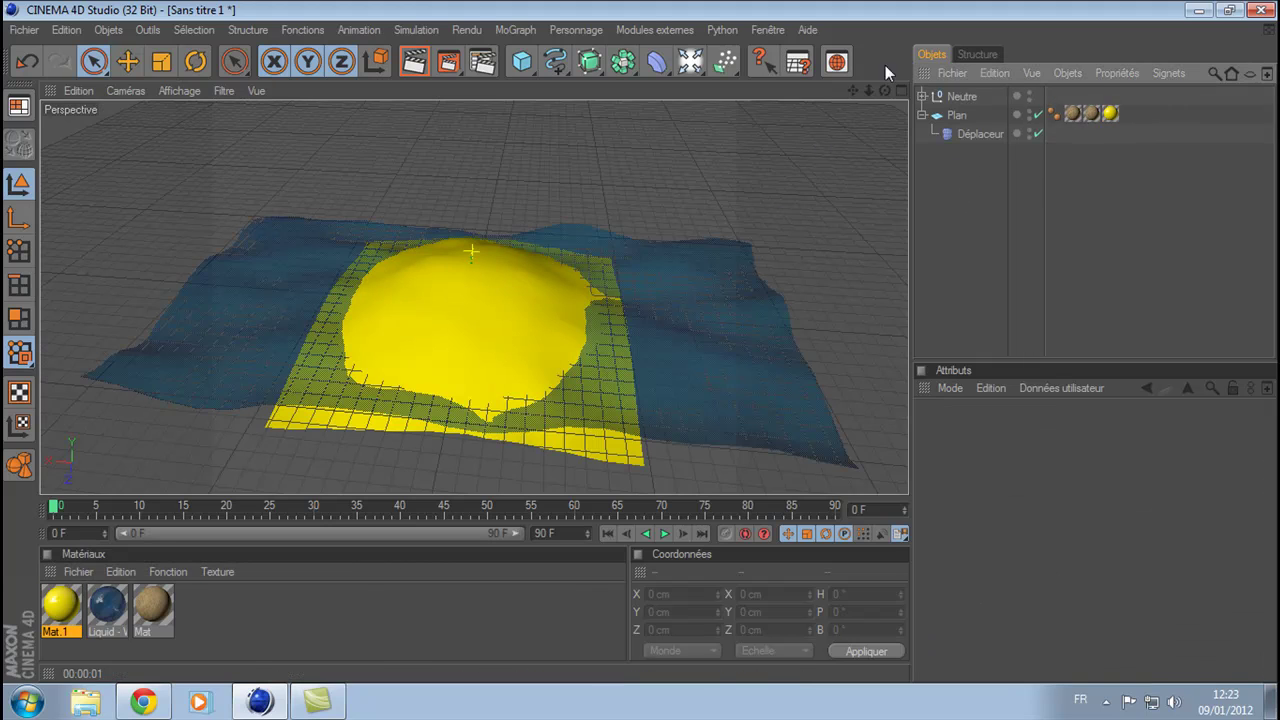
# Play the animation to check the waves around the yellow island, stop at frame 78 and render the active view
pyautogui.moveTo(885, 90)
pyautogui.mouseDown()
pyautogui.moveTo(885, 55)
pyautogui.moveTo(885, 125)
pyautogui.moveTo(887, 92)
pyautogui.mouseUp()
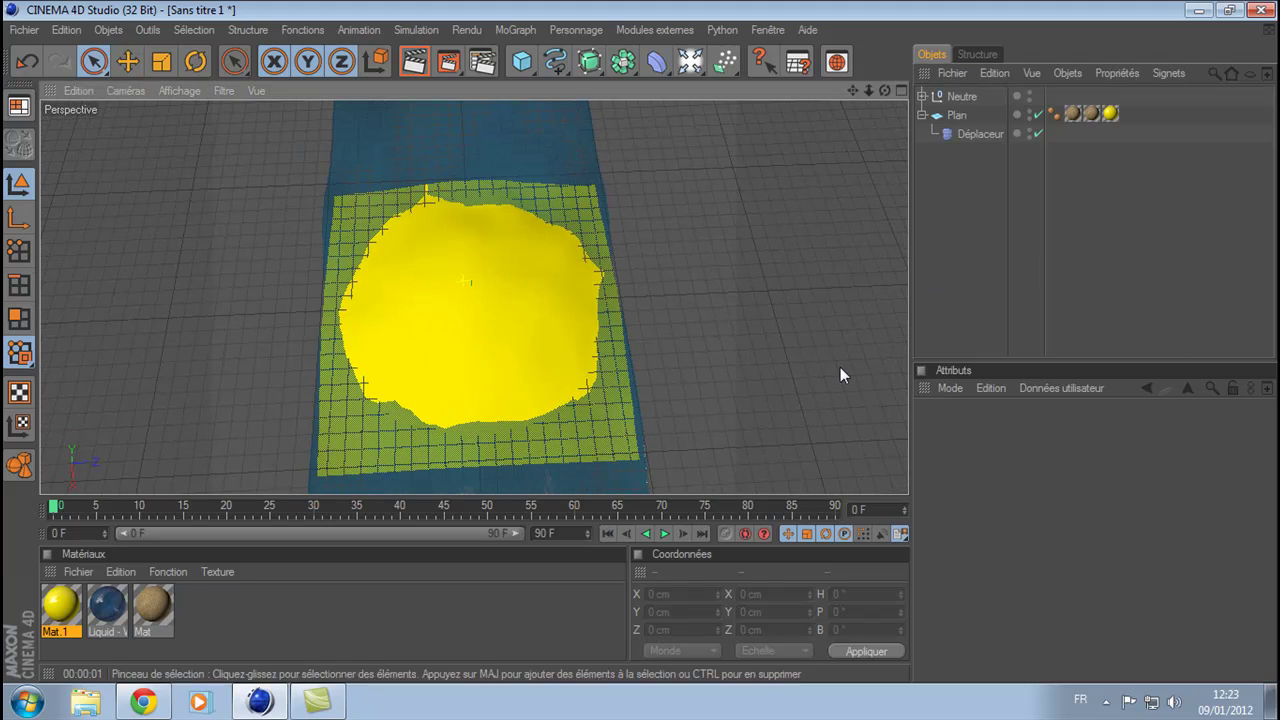
pyautogui.click(663, 535)
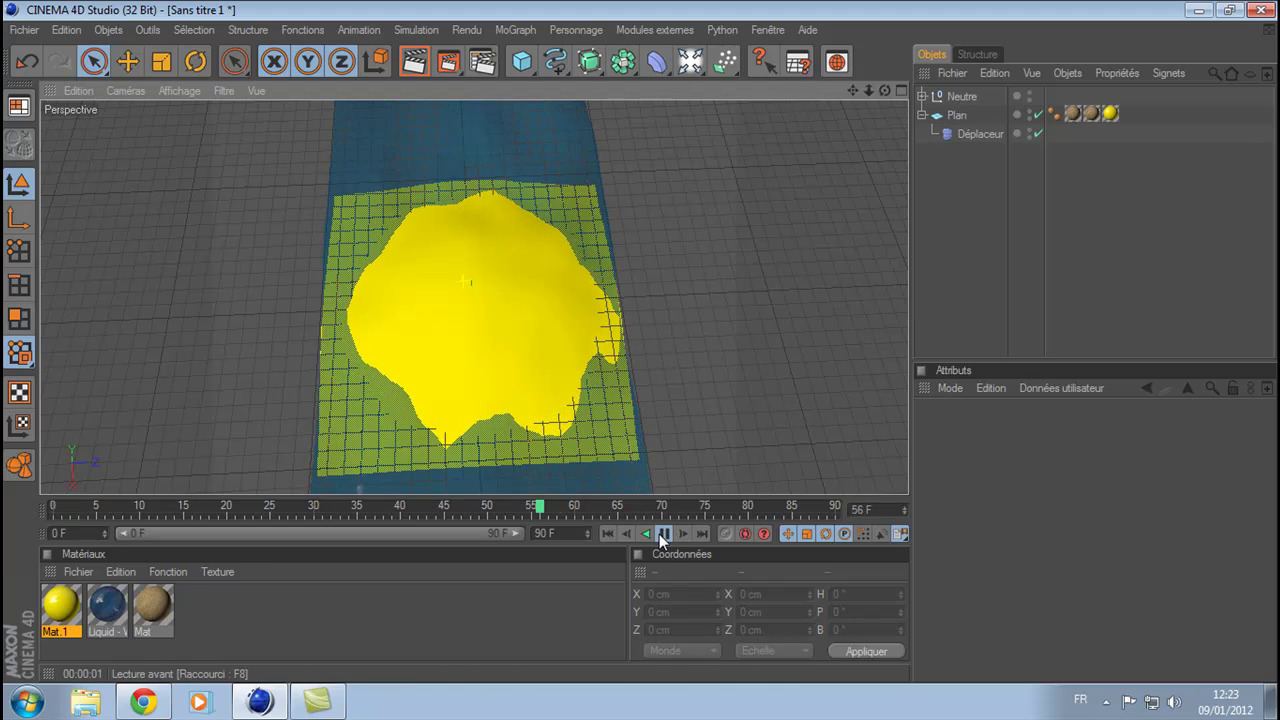
pyautogui.moveTo(885, 91)
pyautogui.mouseDown()
pyautogui.moveTo(950, 20)
pyautogui.moveTo(880, 70)
pyautogui.moveTo(887, 96)
pyautogui.mouseUp()
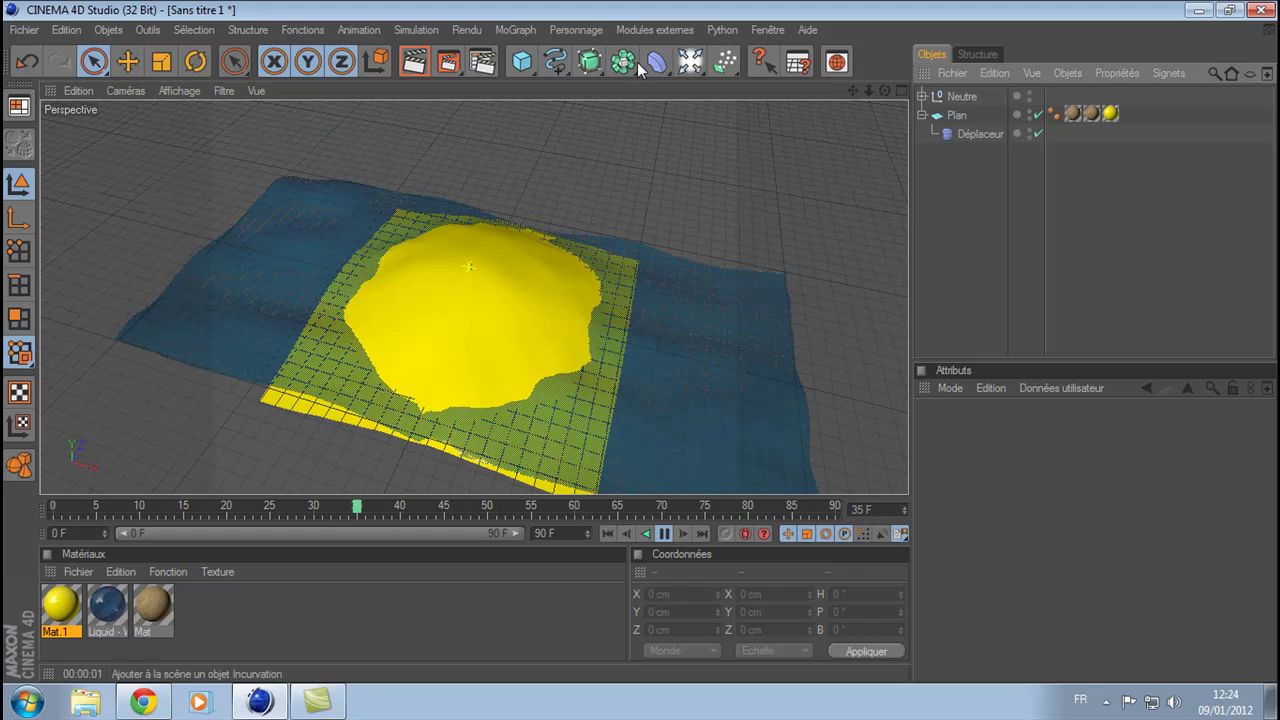
pyautogui.click(664, 533)
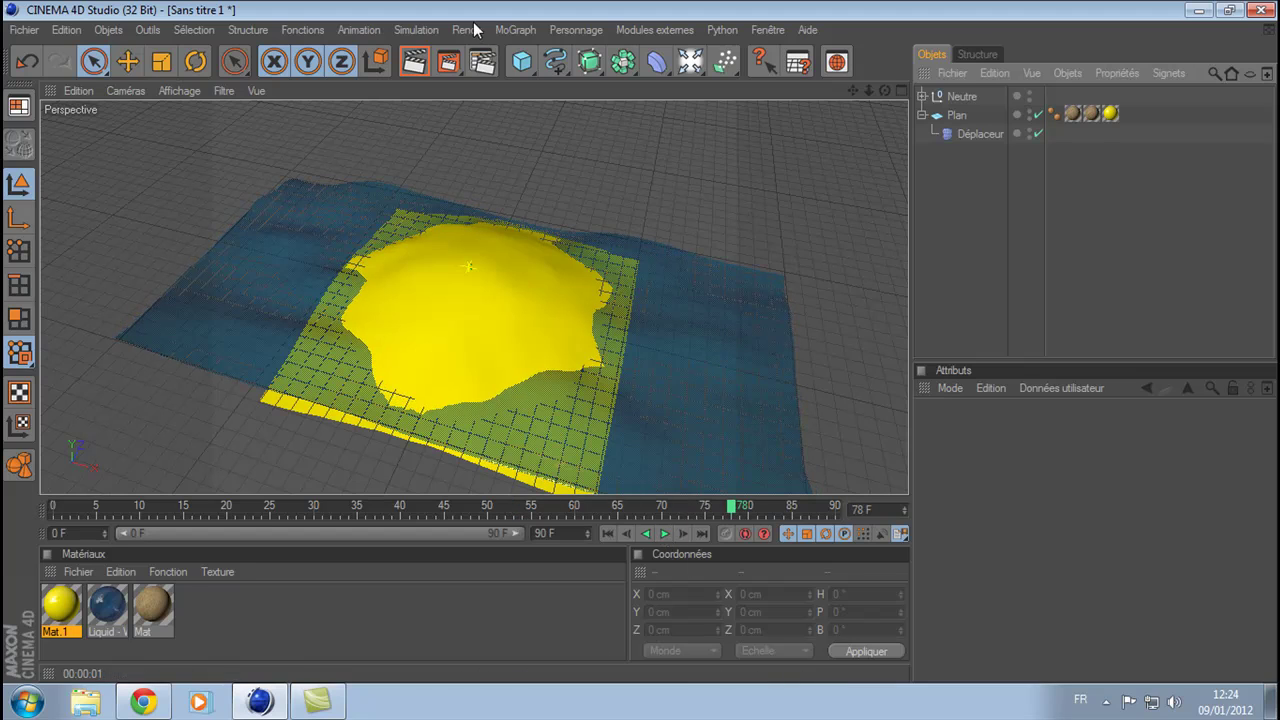
pyautogui.click(415, 63)
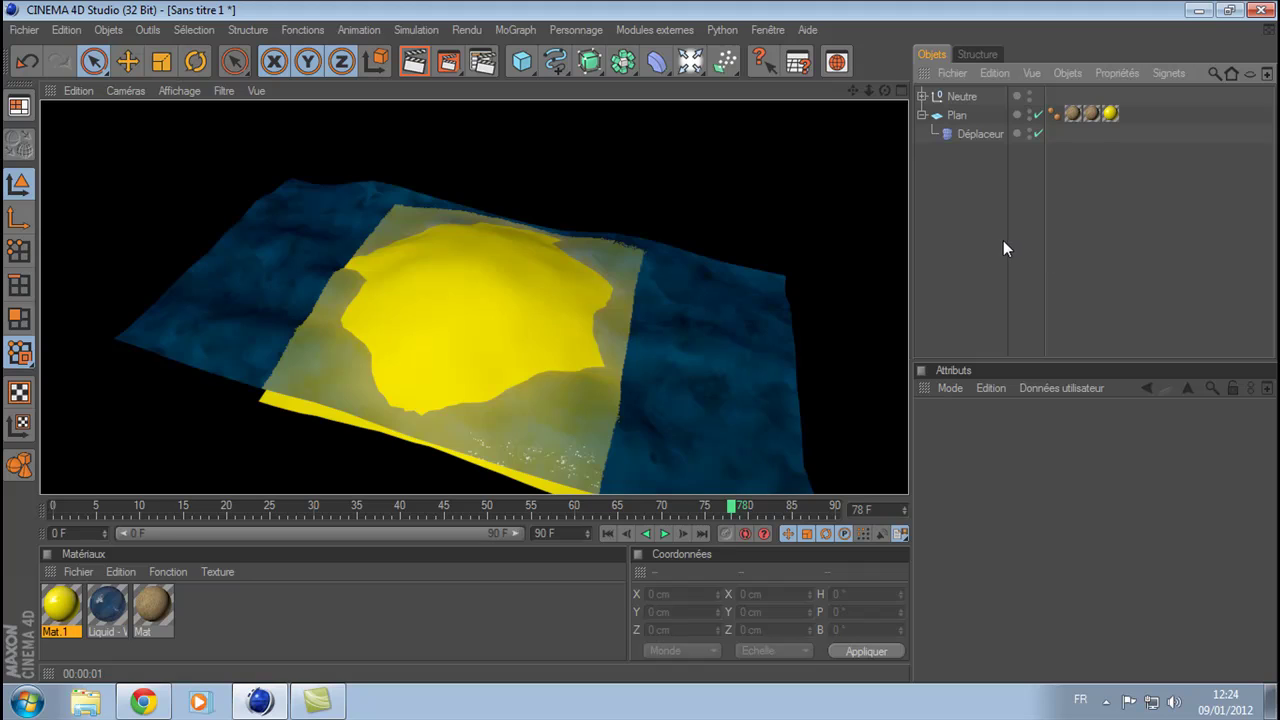
pyautogui.click(1008, 238)
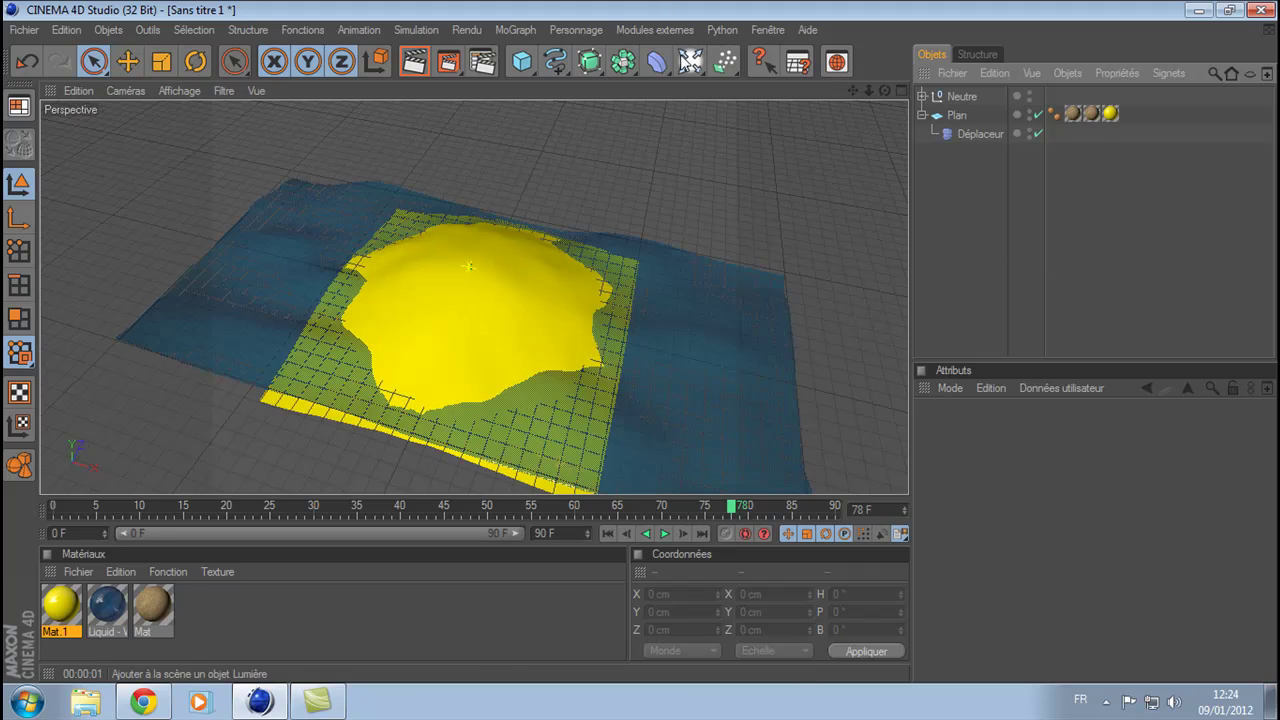
# Add a Ciel object to the scene and create another new material, opening it for editing
pyautogui.click(691, 61)
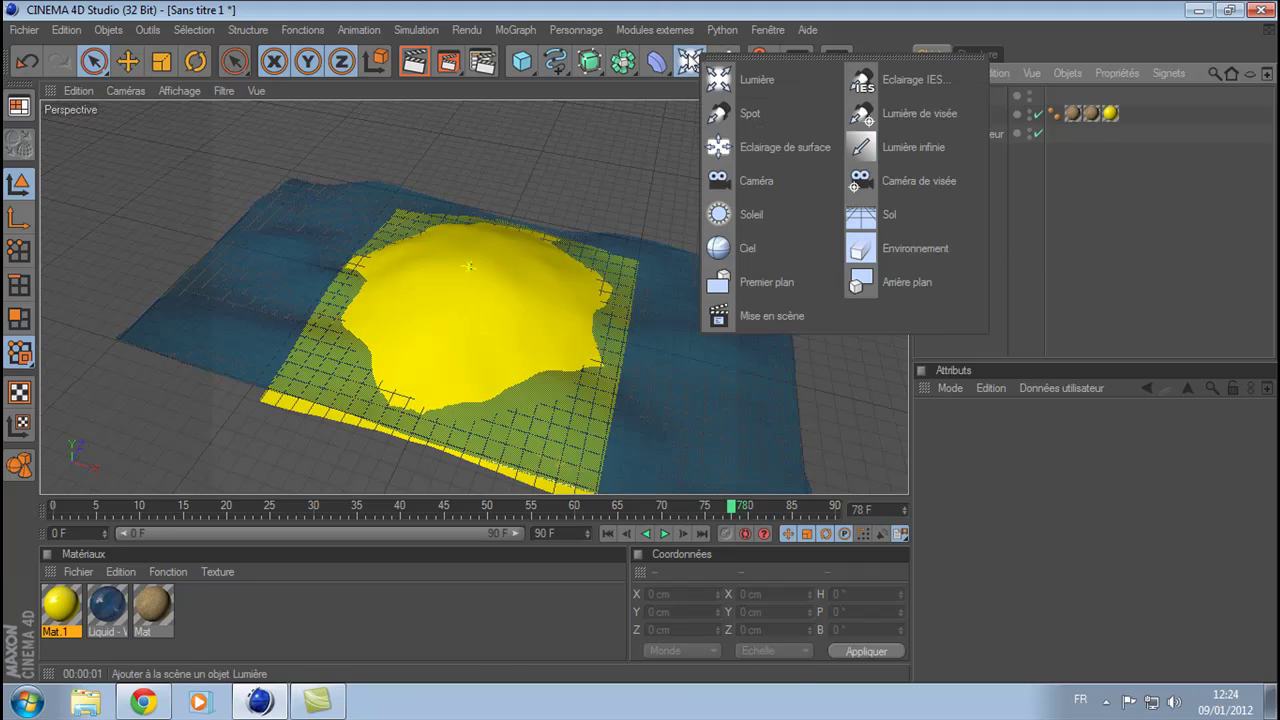
pyautogui.click(745, 248)
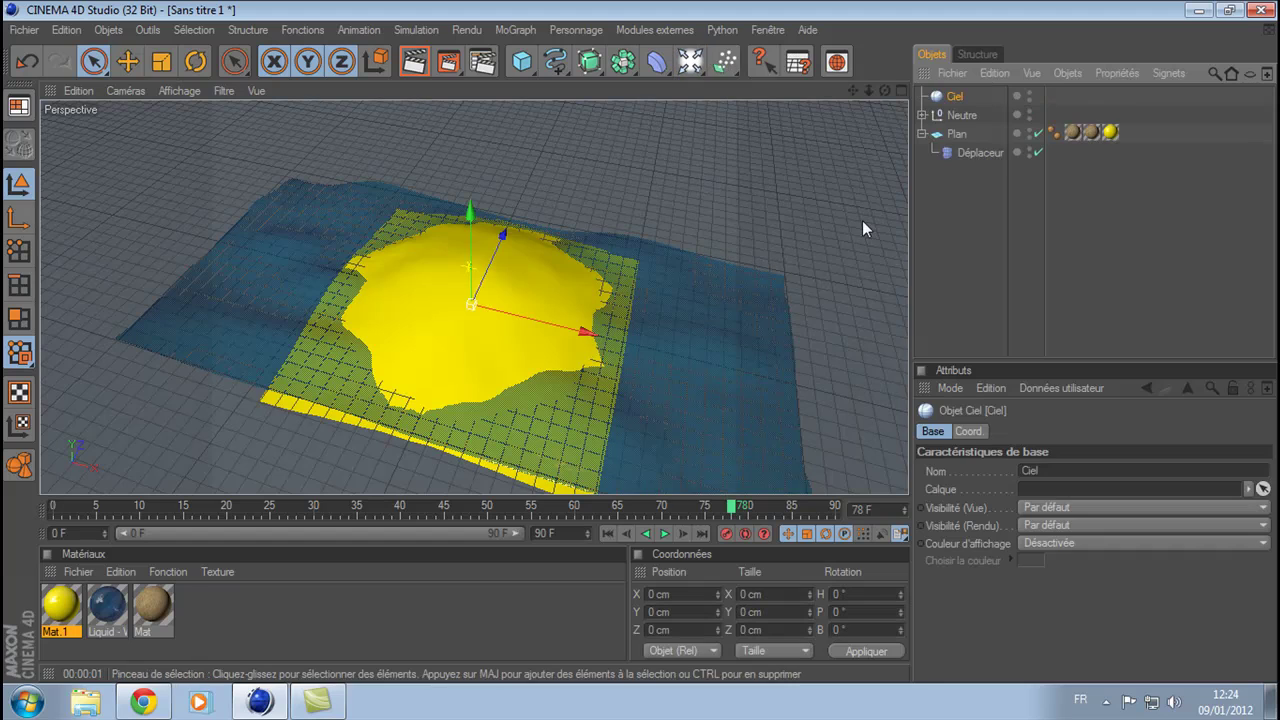
pyautogui.click(79, 573)
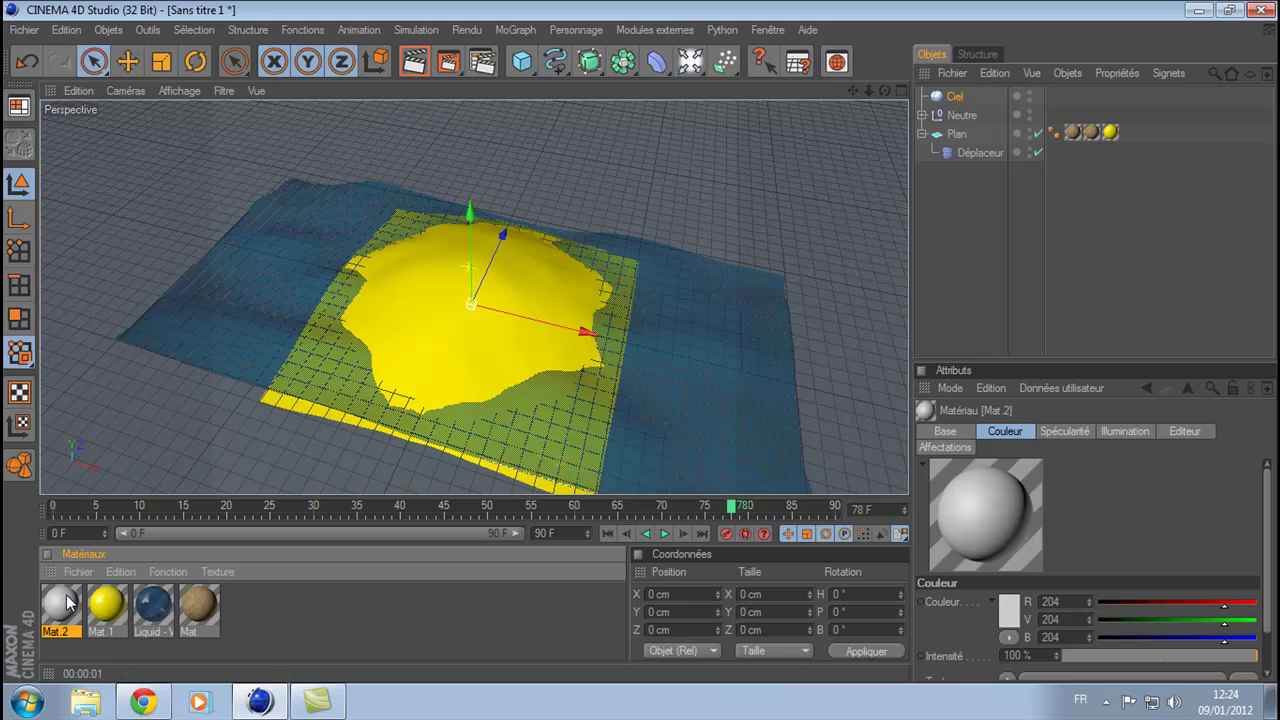
pyautogui.doubleClick(68, 604)
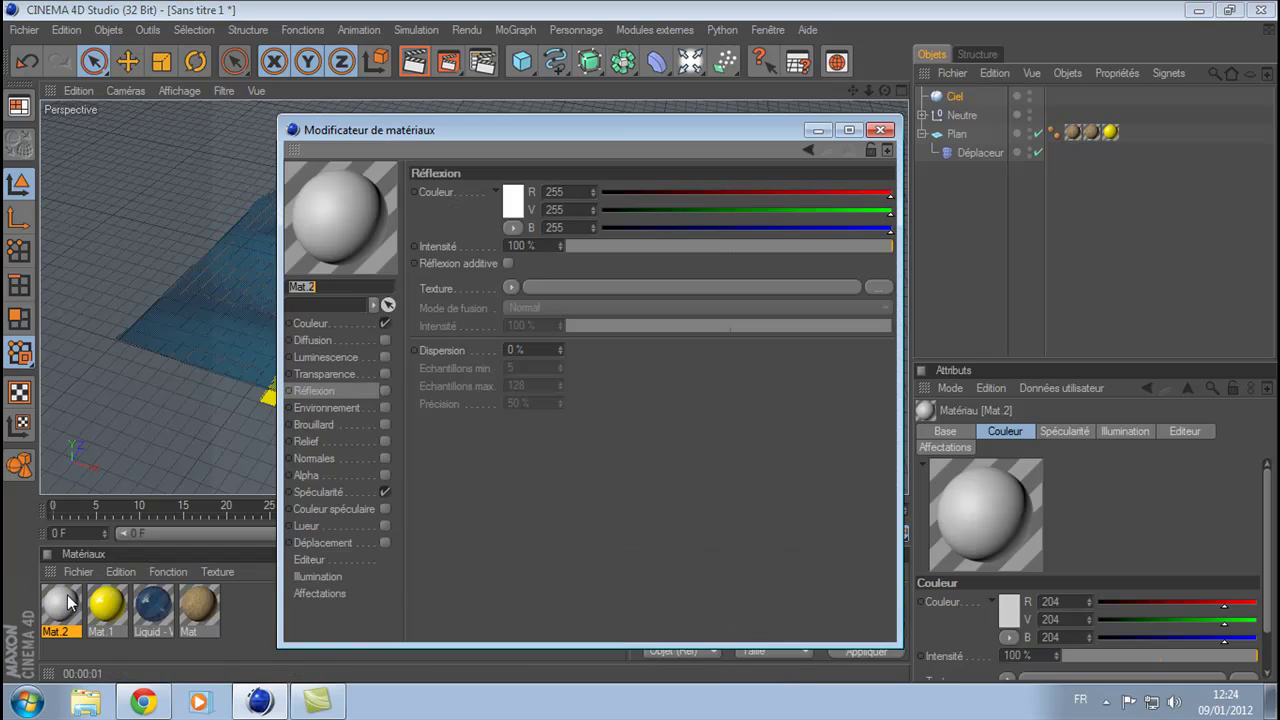
# Set the new material's Réflexion colour to light blue, RGB 0, 168, 230
pyautogui.click(513, 200)
pyautogui.click(554, 123)
pyautogui.moveTo(554, 126); pyautogui.dragTo(536, 141)
pyautogui.click(527, 139)
pyautogui.click(479, 283)
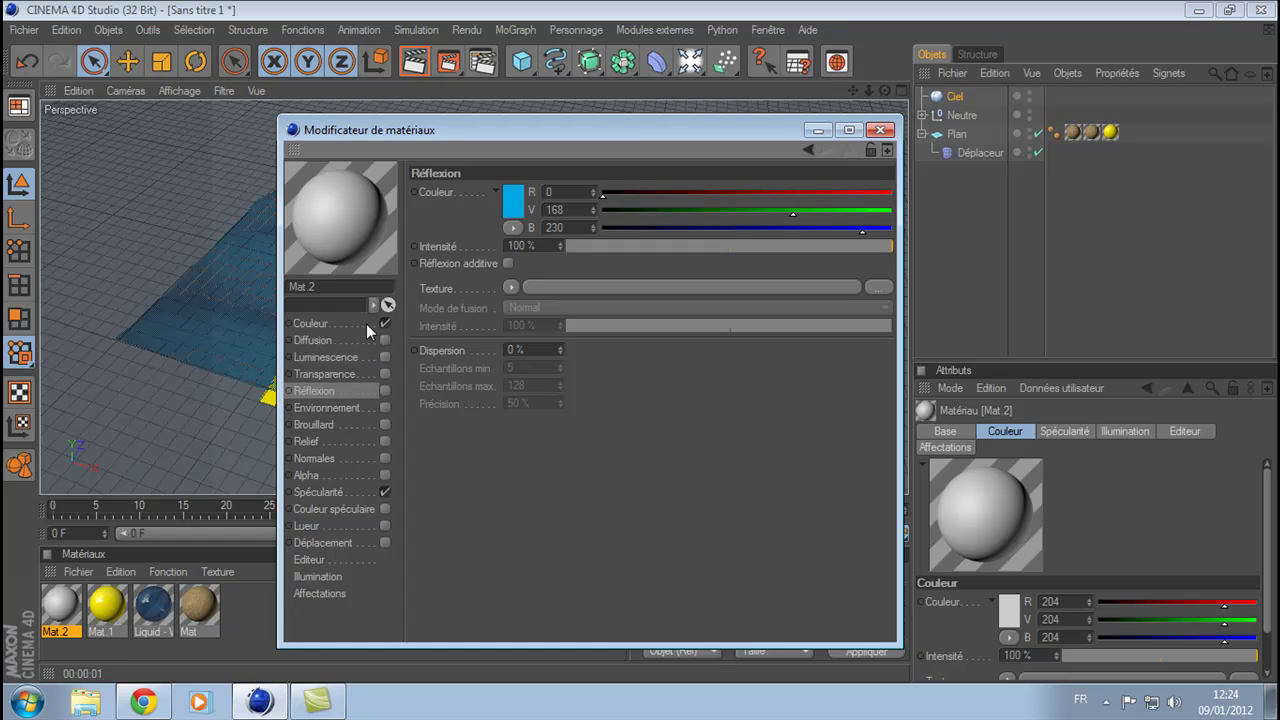
# Set the new material's Couleur channel to blue, RGB 0, 153, 200
pyautogui.click(310, 323)
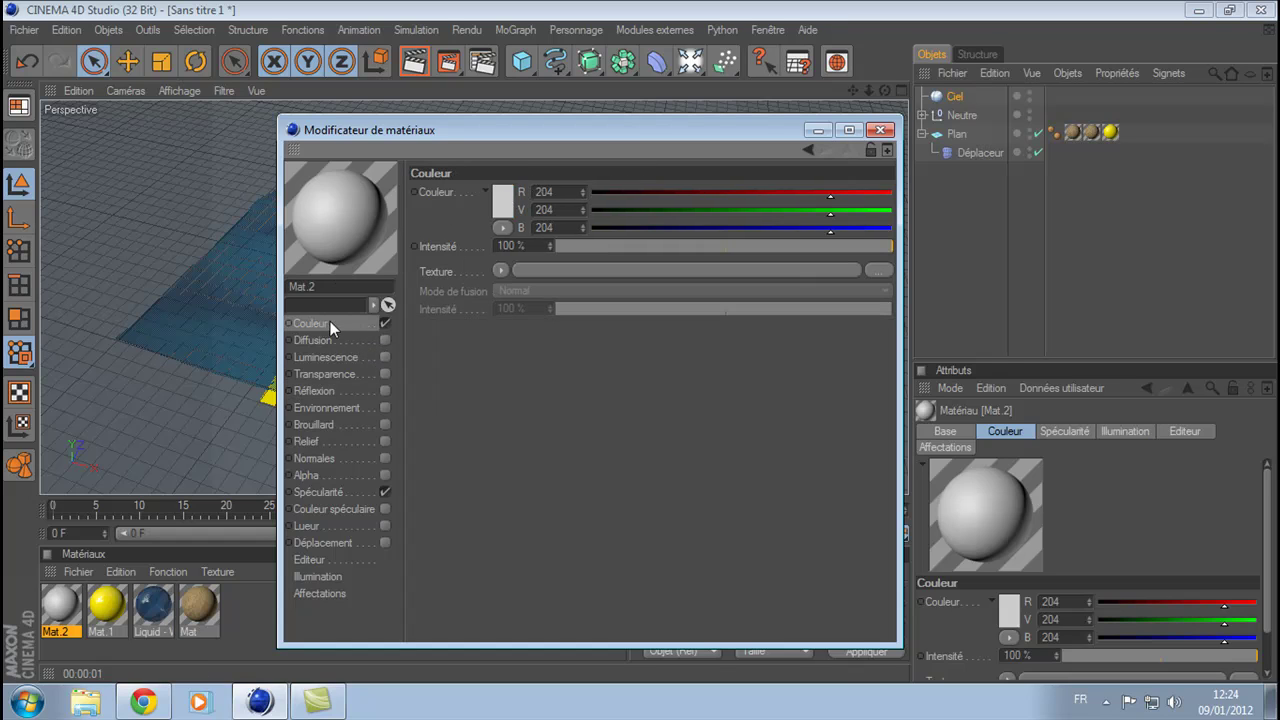
pyautogui.click(512, 199)
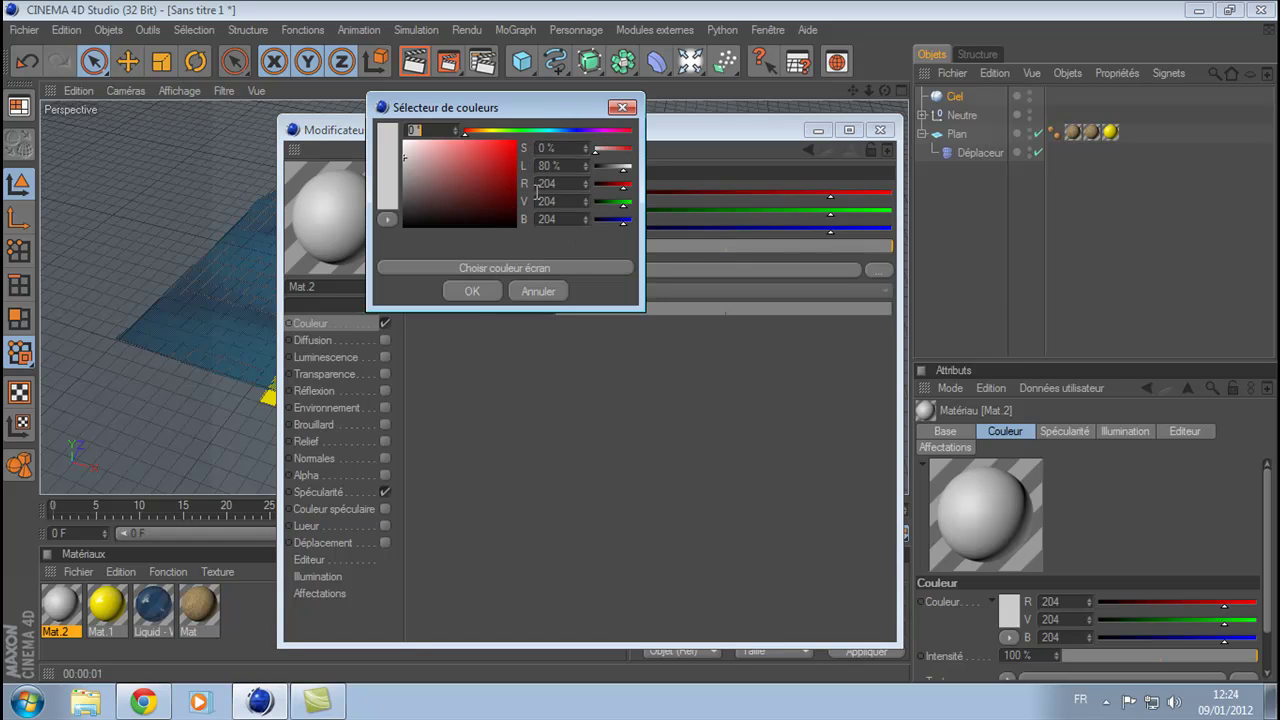
pyautogui.click(553, 129)
pyautogui.moveTo(513, 160); pyautogui.dragTo(523, 159)
pyautogui.click(472, 291)
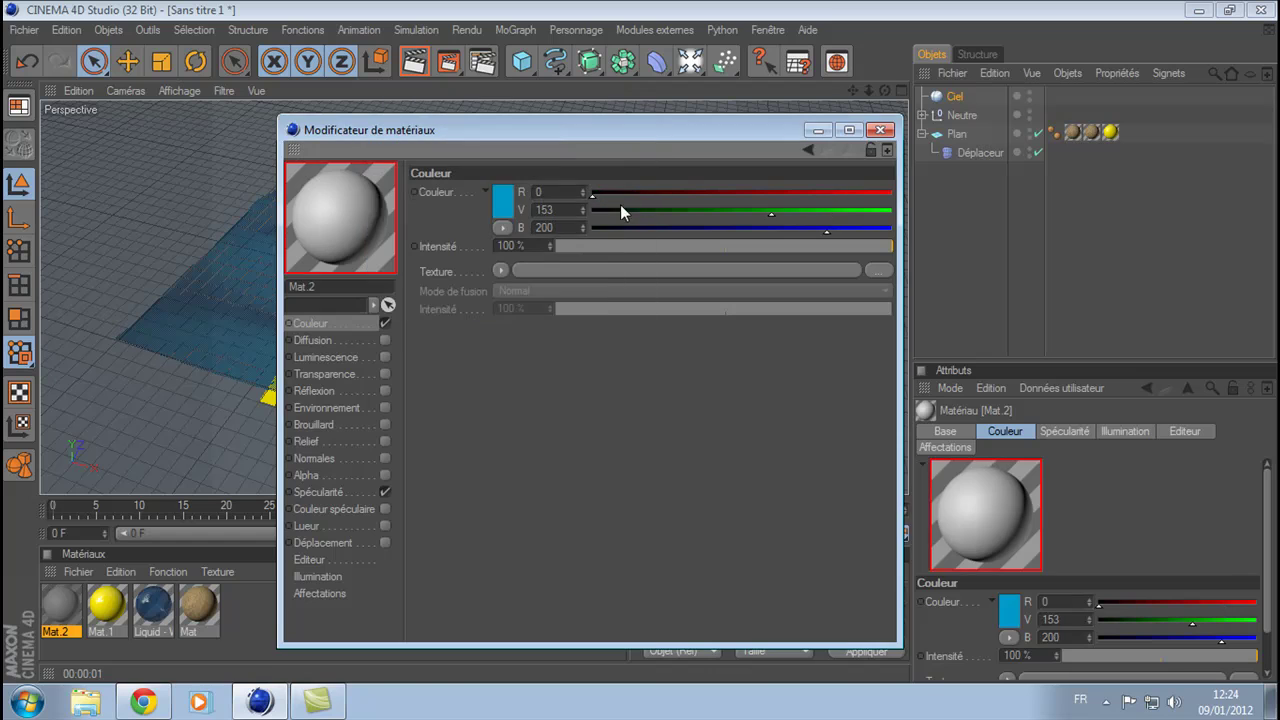
pyautogui.click(880, 129)
# Apply the blue material to the Ciel object and render the active view
pyautogui.moveTo(68, 620); pyautogui.dragTo(955, 97)
pyautogui.click(1008, 228)
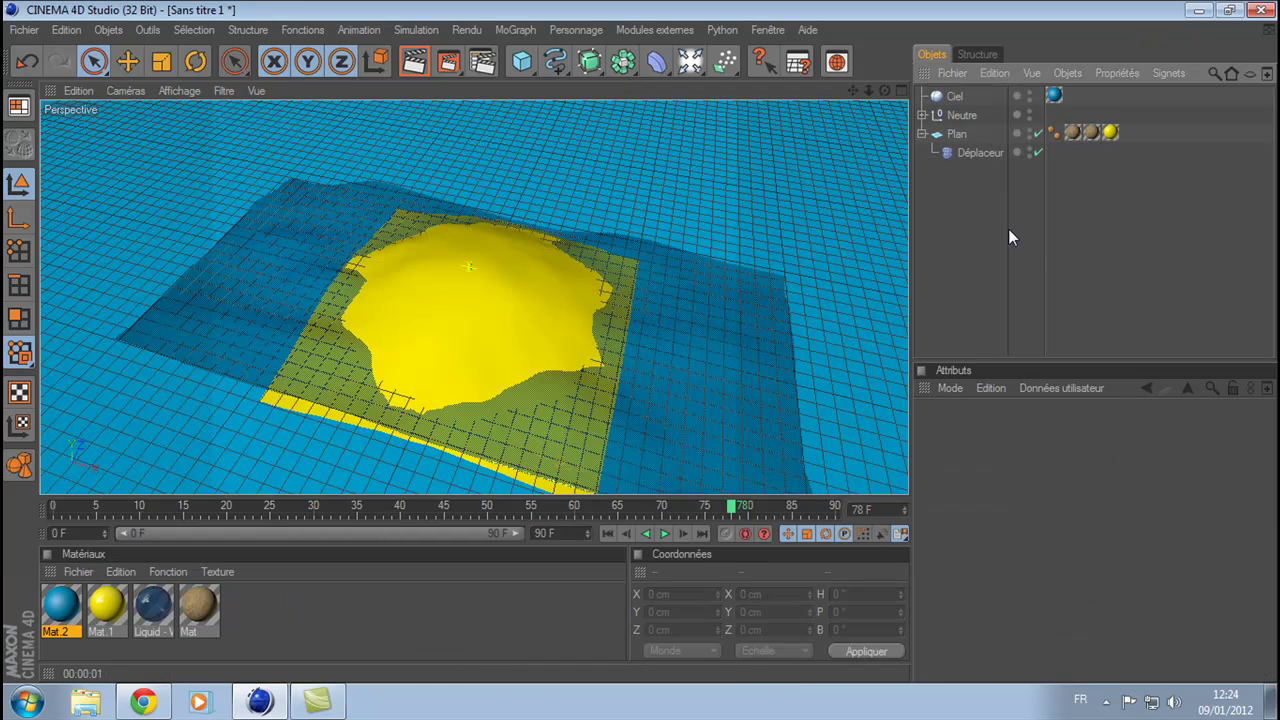
pyautogui.click(418, 64)
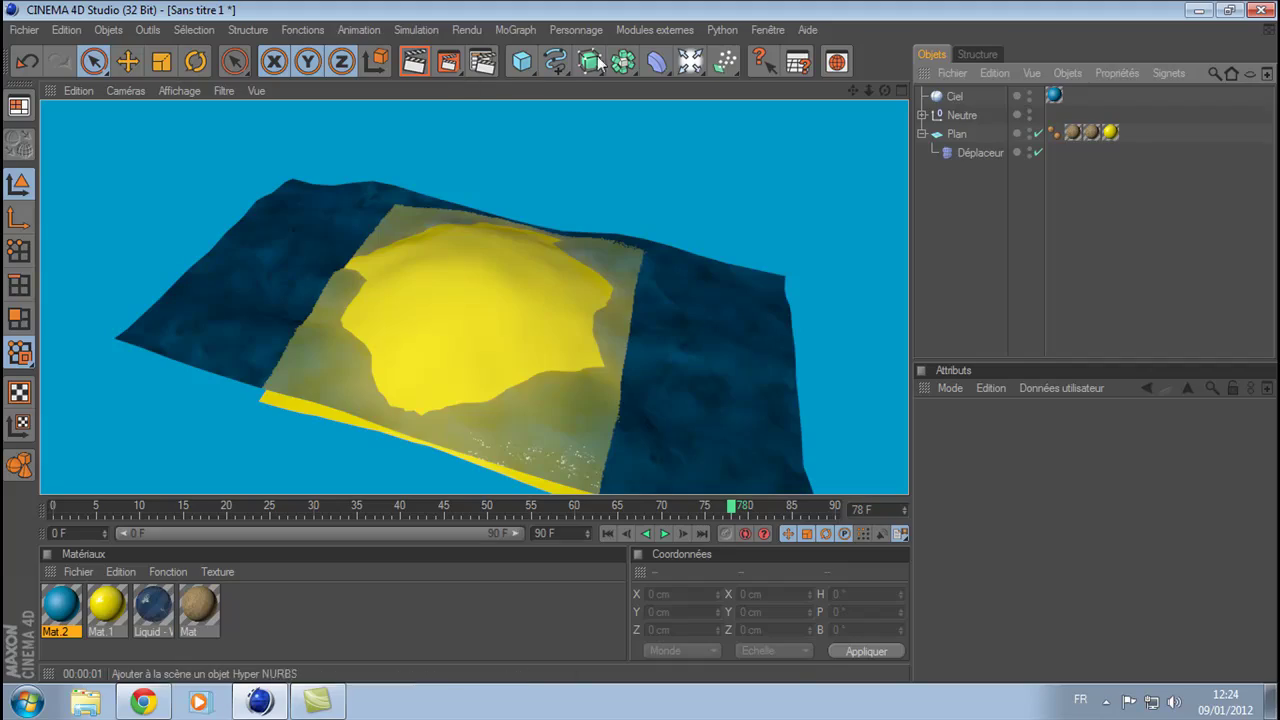
# Render the island from a closer viewpoint looking along the length of the ocean surface
pyautogui.moveTo(885, 91); pyautogui.dragTo(686, 8)
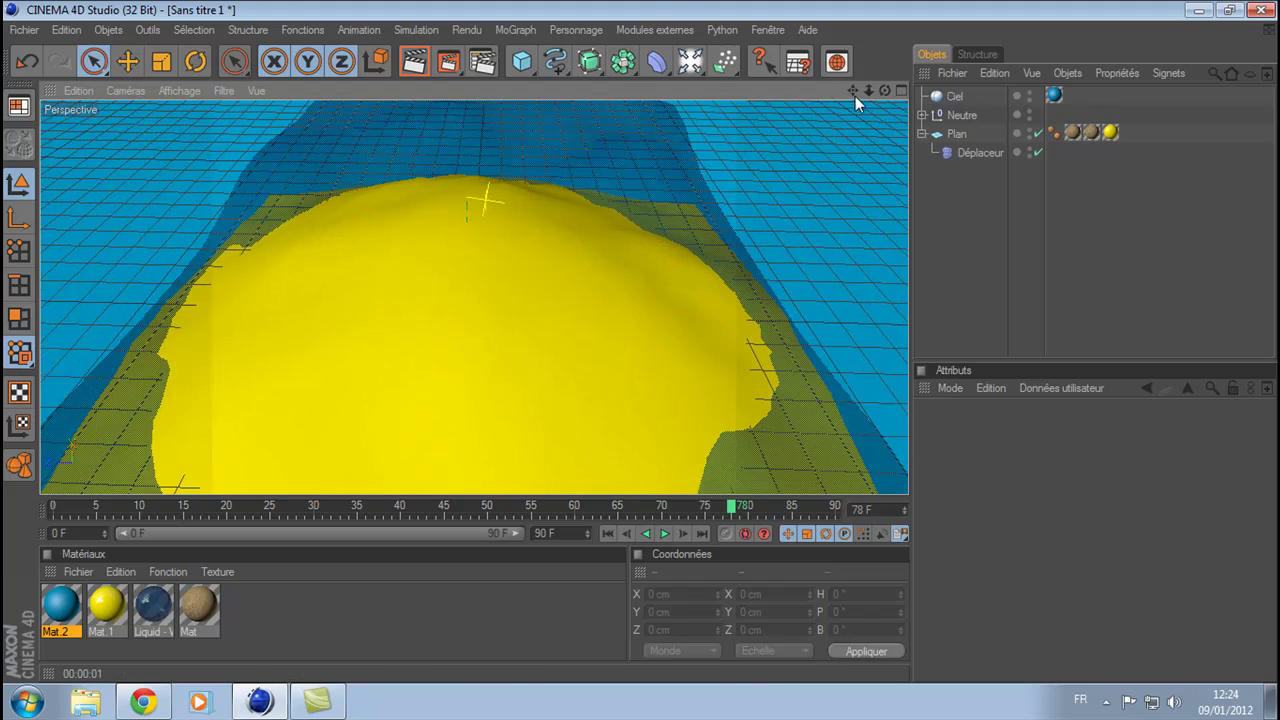
pyautogui.moveTo(853, 91); pyautogui.dragTo(848, 245)
pyautogui.hotkey('ctrl', 'r')
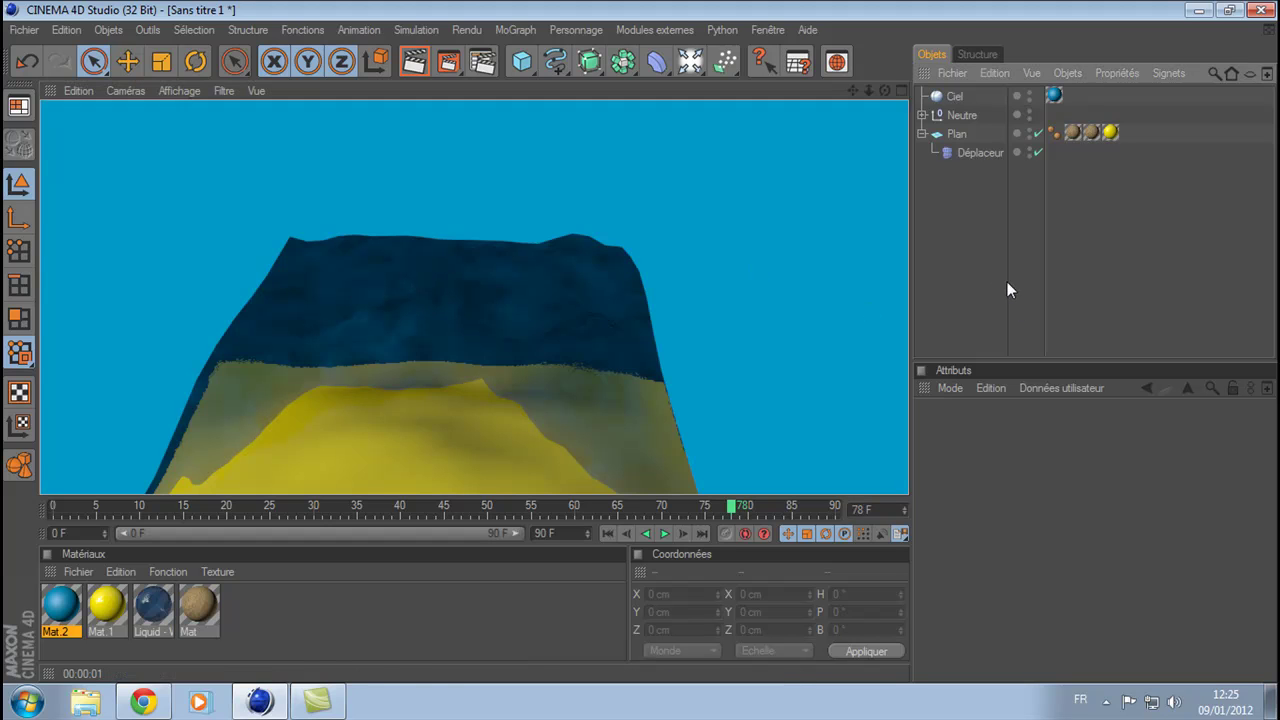
# Add a Lumière object, move it along the X axis to about 2525.7 cm and render the active view
pyautogui.click(760, 71)
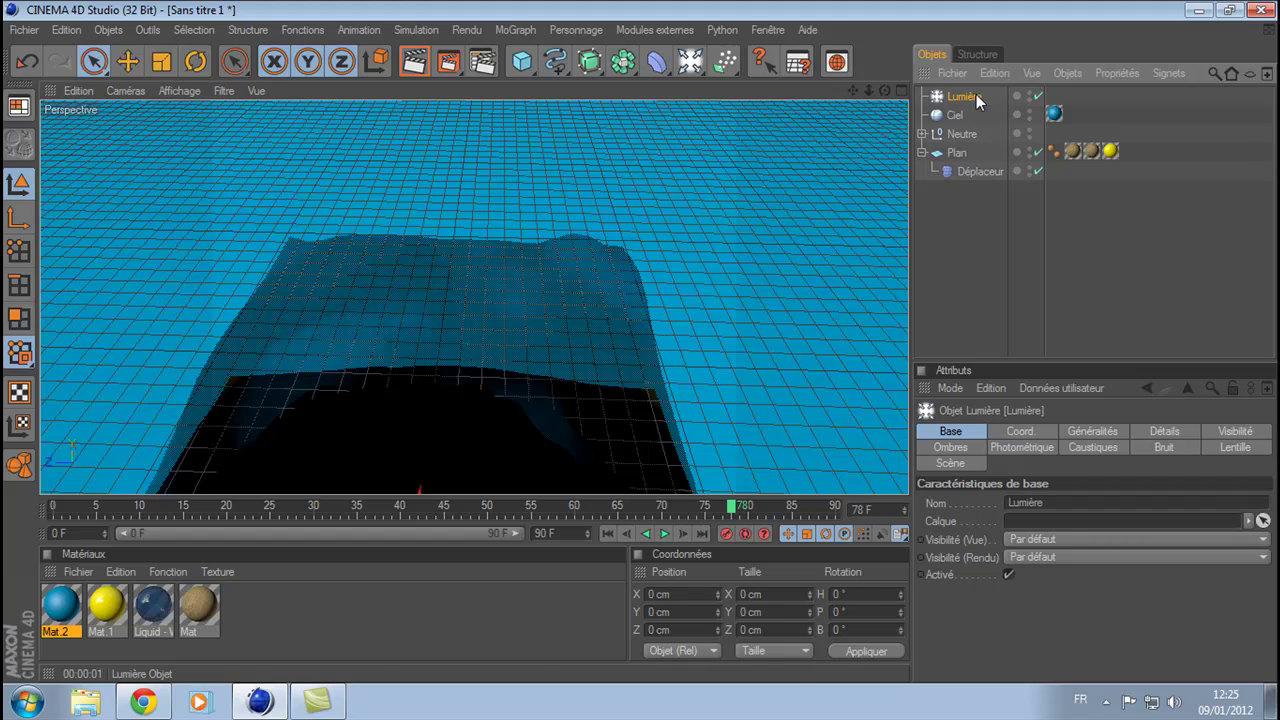
pyautogui.scroll(-3, 680, 236)
pyautogui.moveTo(445, 428); pyautogui.dragTo(437, 435)
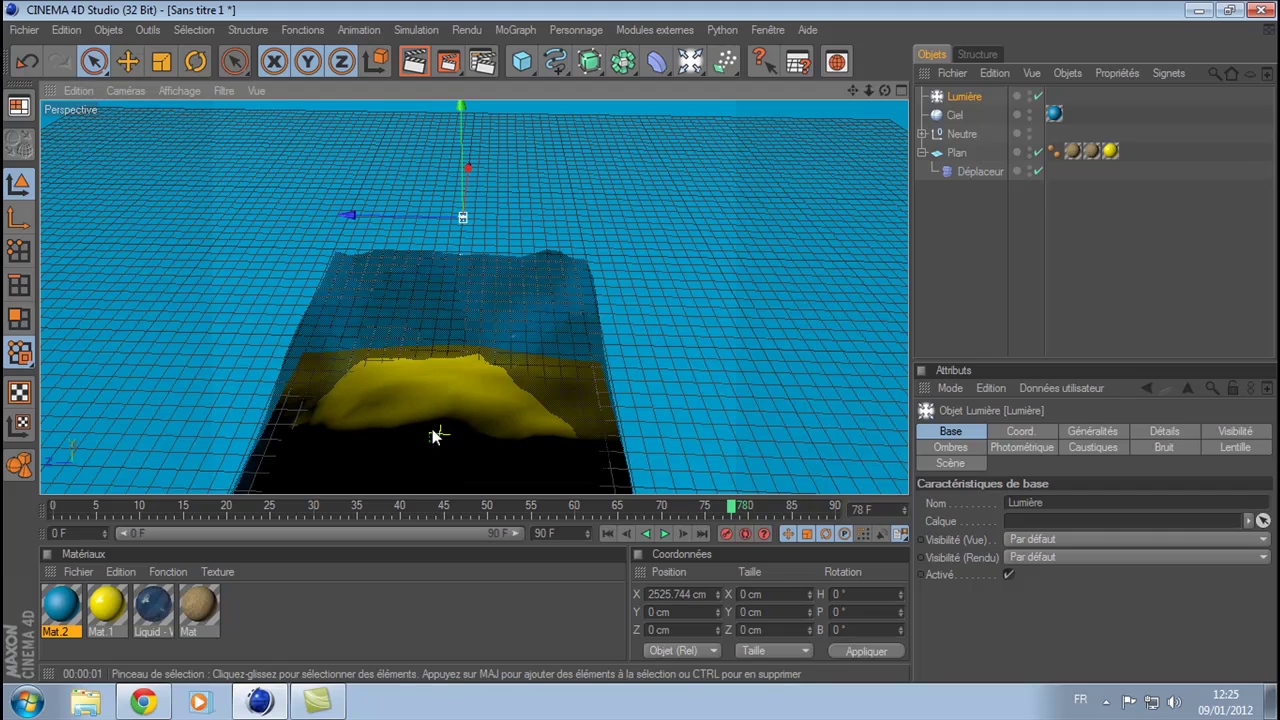
pyautogui.hotkey('ctrl', 'r')
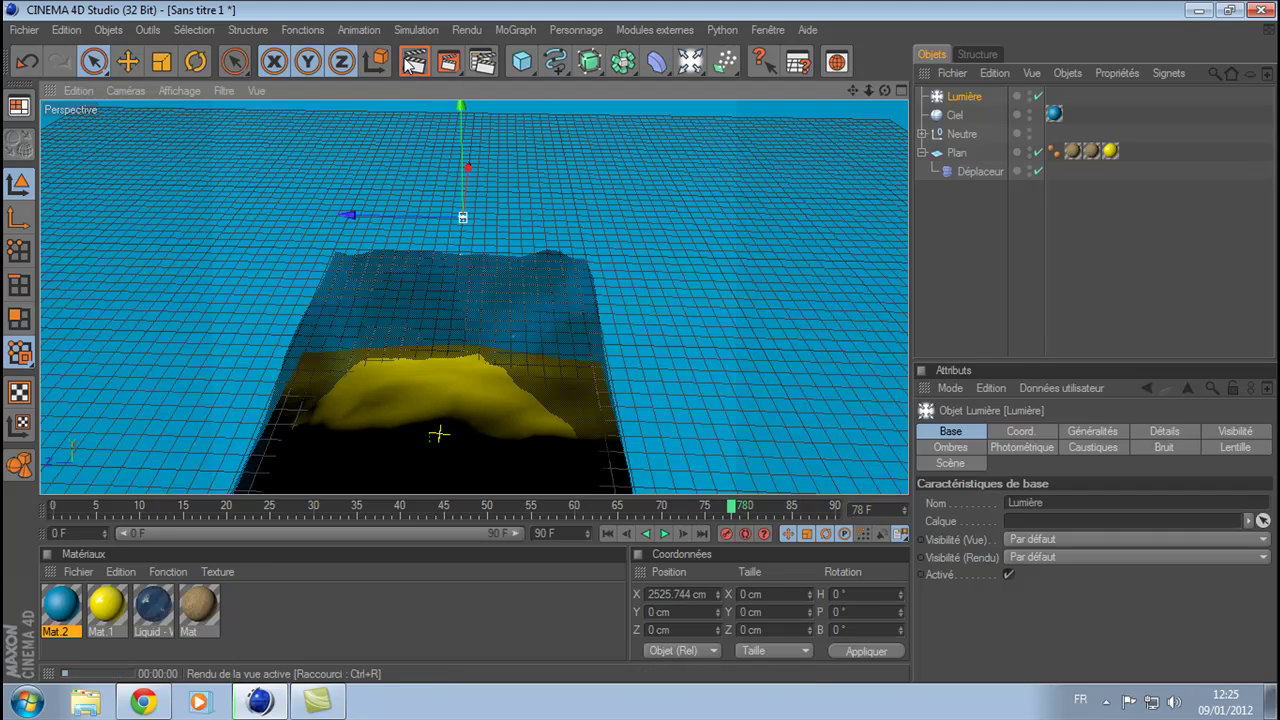
# Move the Lumière object to about 1462.1 cm on X and 617.9 cm on Y and render the active view
pyautogui.click(1048, 282)
pyautogui.click(463, 215)
pyautogui.moveTo(463, 160); pyautogui.dragTo(463, 277)
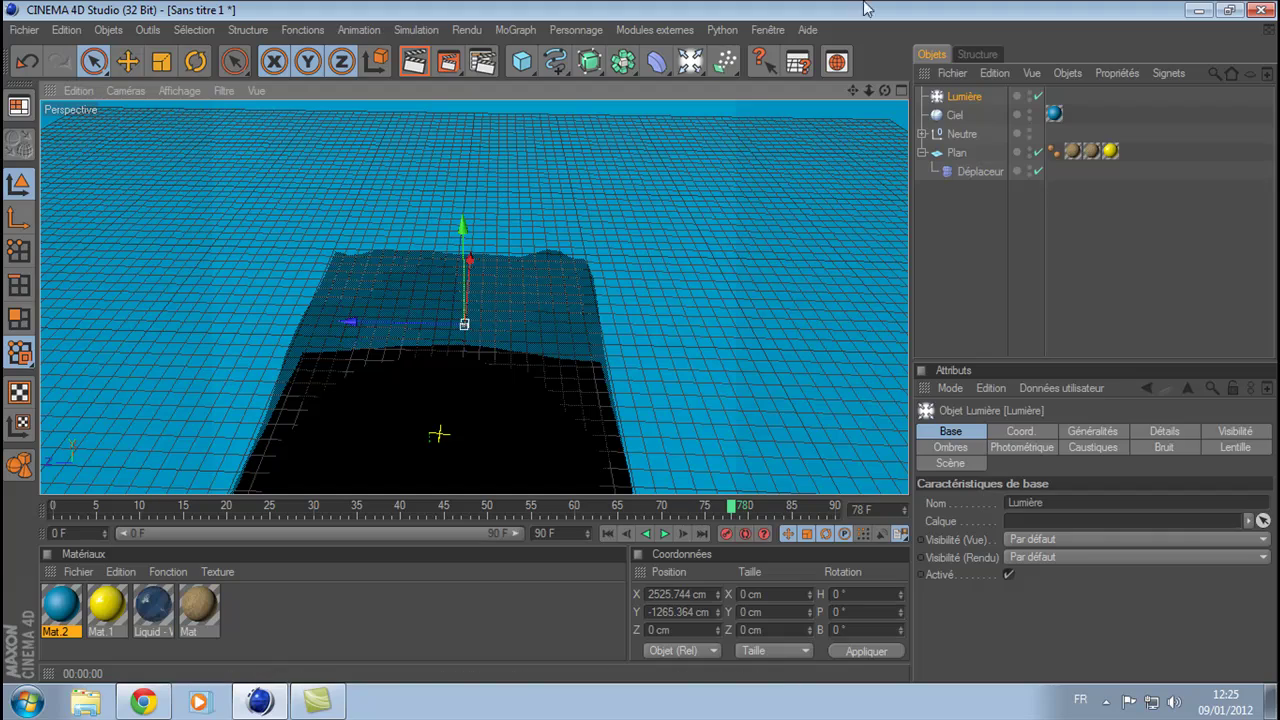
pyautogui.moveTo(885, 91); pyautogui.dragTo(880, 130)
pyautogui.moveTo(463, 228); pyautogui.dragTo(463, 38)
pyautogui.moveTo(354, 133); pyautogui.dragTo(479, 133)
pyautogui.moveTo(395, 126); pyautogui.dragTo(395, 126)
pyautogui.click(414, 63)
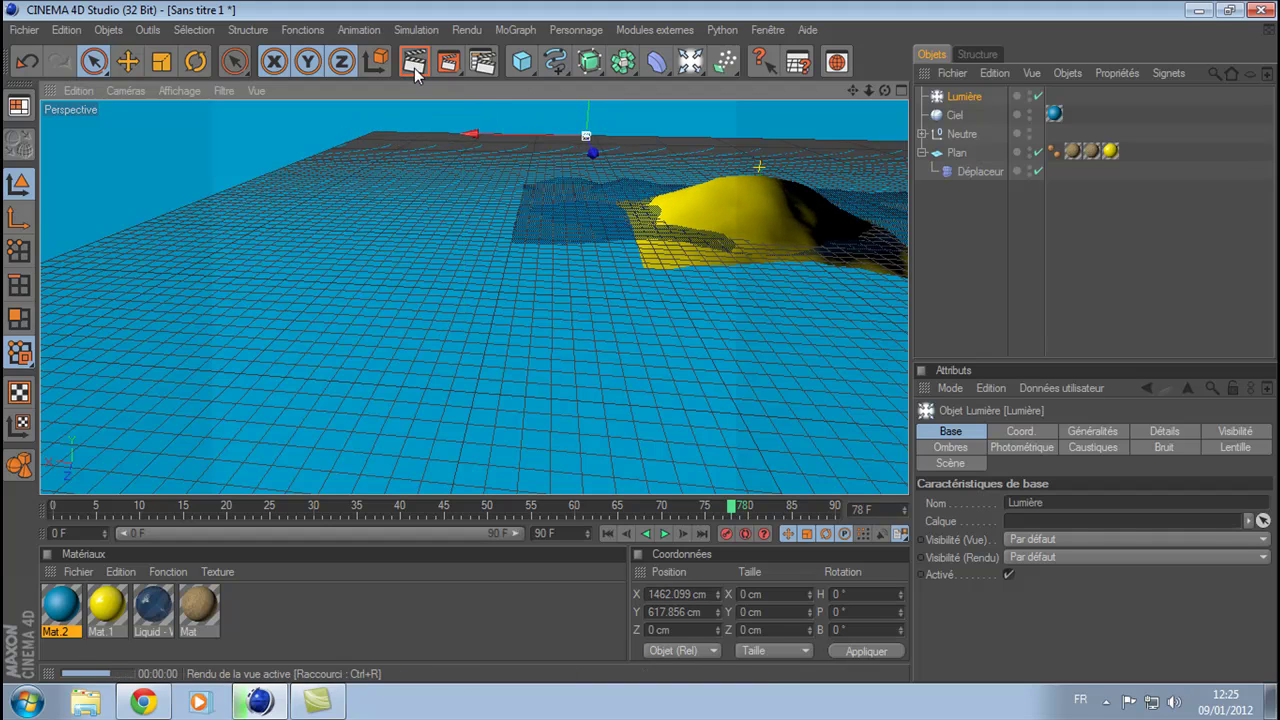
# Delete the Lumière object and render a closer, angled view centred on the island
pyautogui.moveTo(885, 91); pyautogui.dragTo(909, 277)
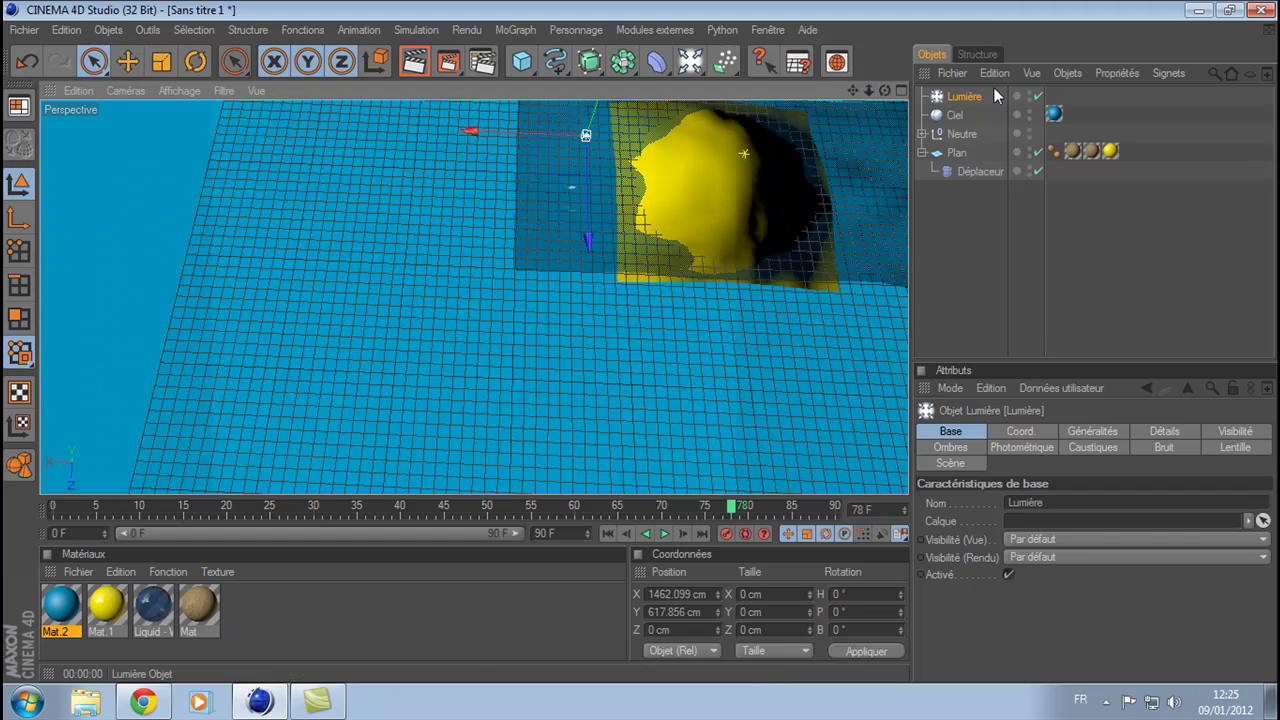
pyautogui.press('Delete')
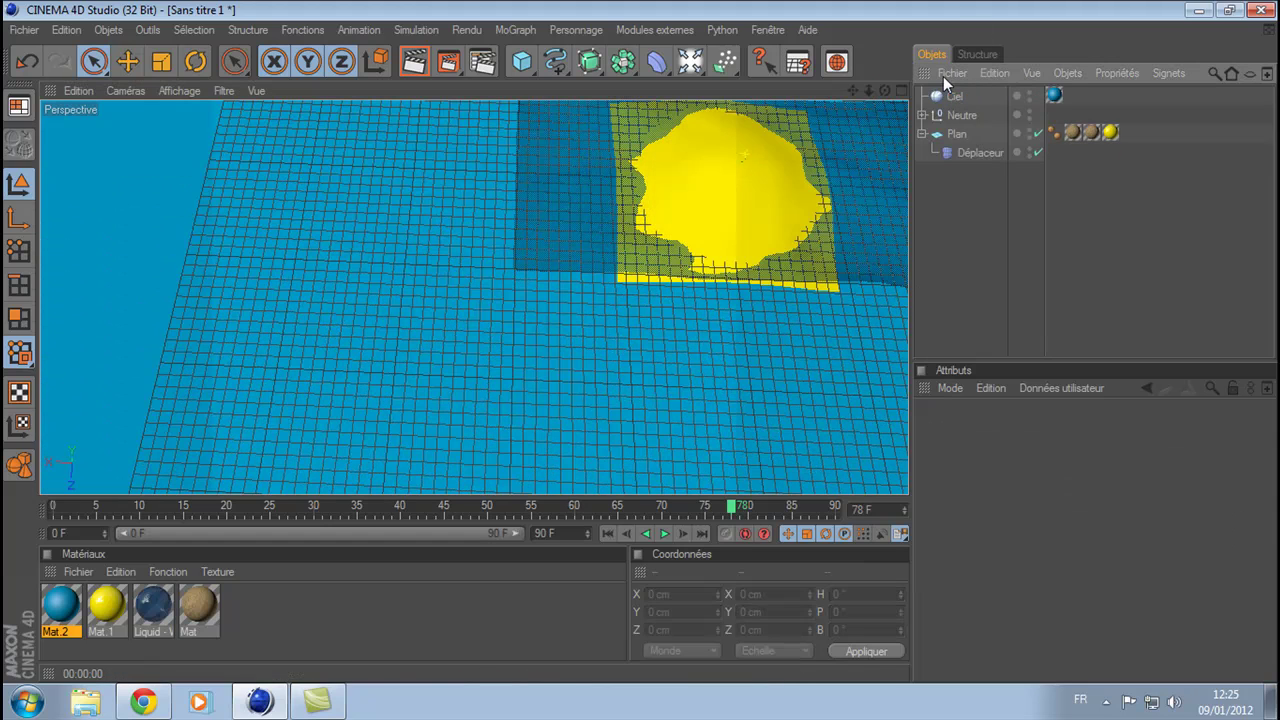
pyautogui.moveTo(886, 91); pyautogui.dragTo(958, 25)
pyautogui.moveTo(852, 91); pyautogui.dragTo(660, 189)
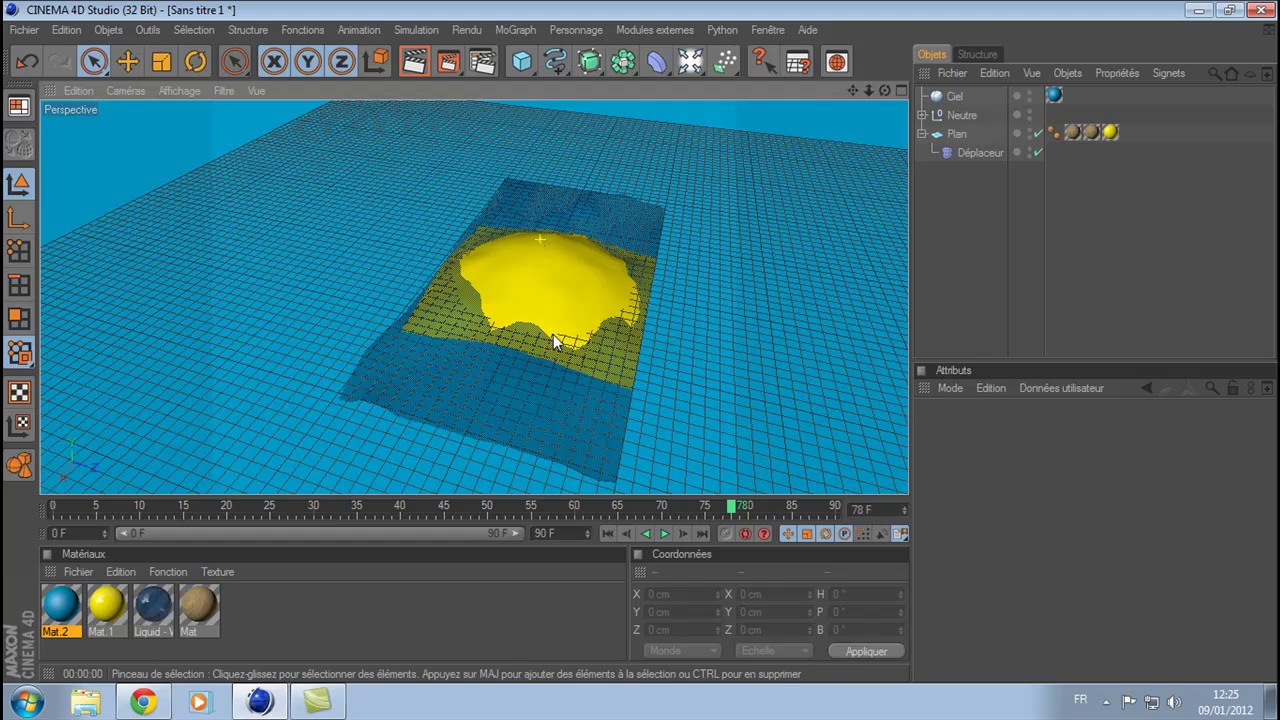
pyautogui.scroll(2, 553, 334)
pyautogui.click(413, 62)
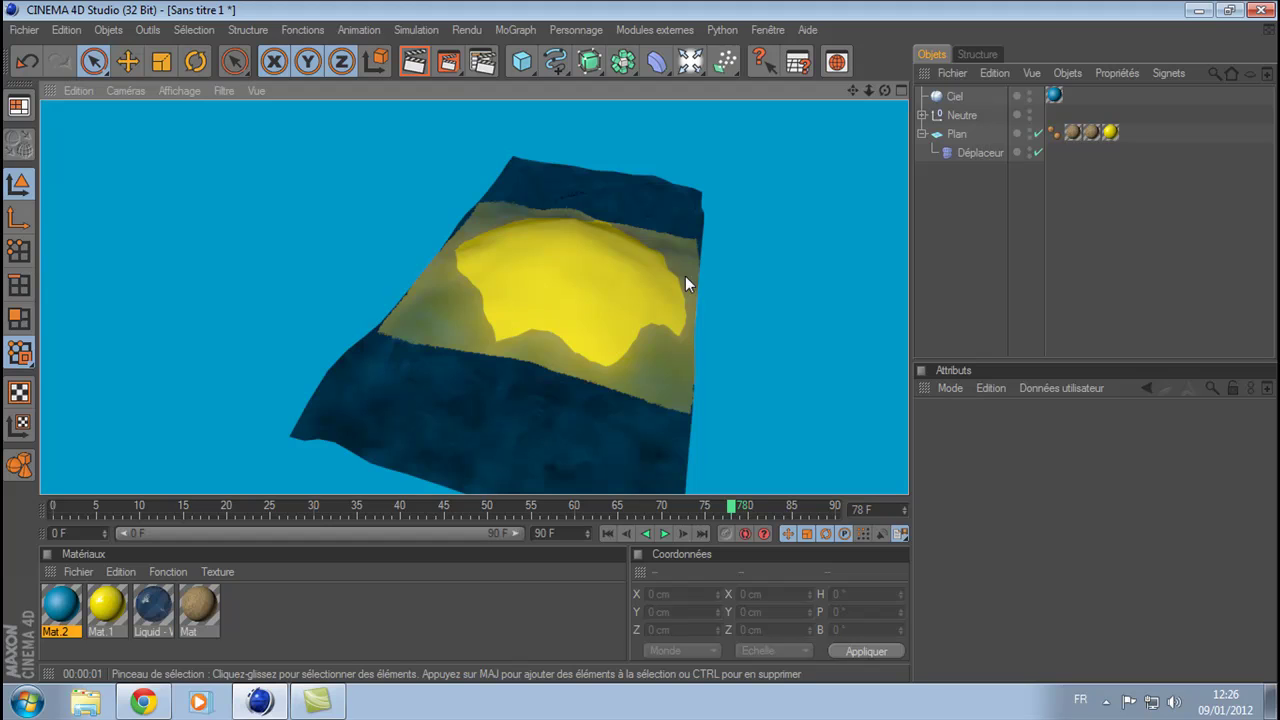
# Widen the ocean Plan inside Neutre to about 4338.5 cm along Z and render the active view
pyautogui.click(957, 220)
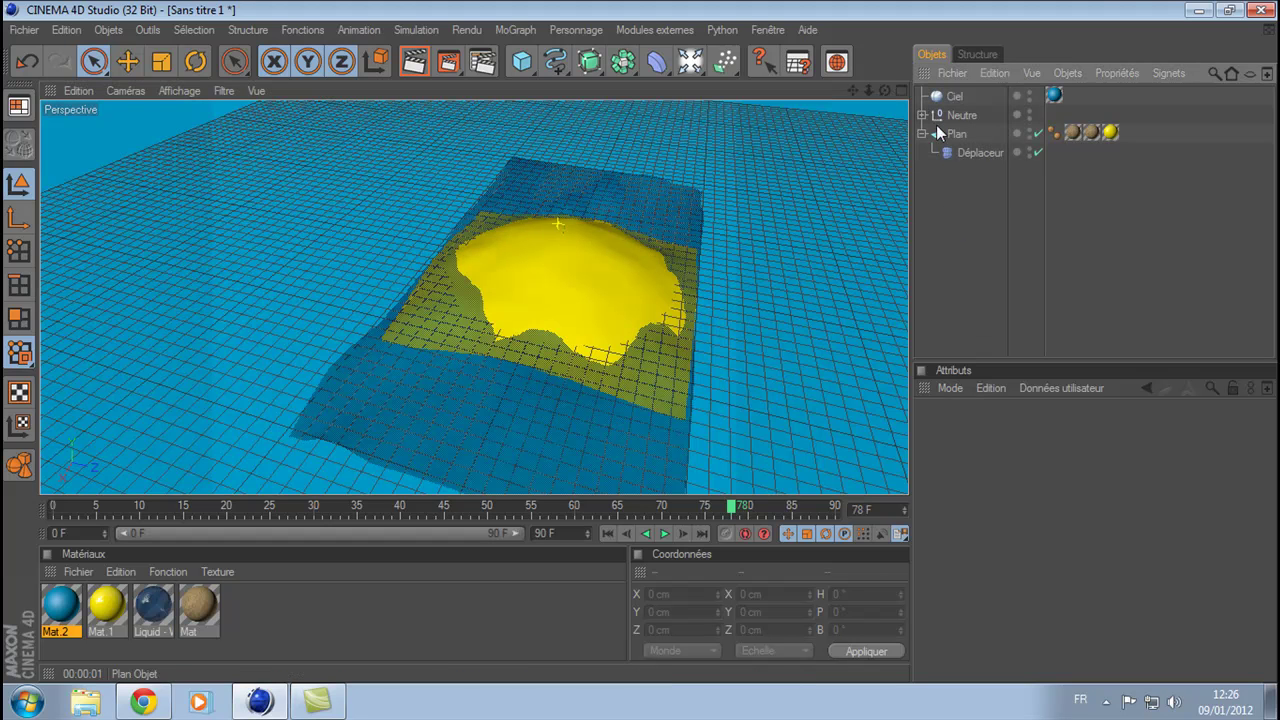
pyautogui.click(922, 115)
pyautogui.click(967, 134)
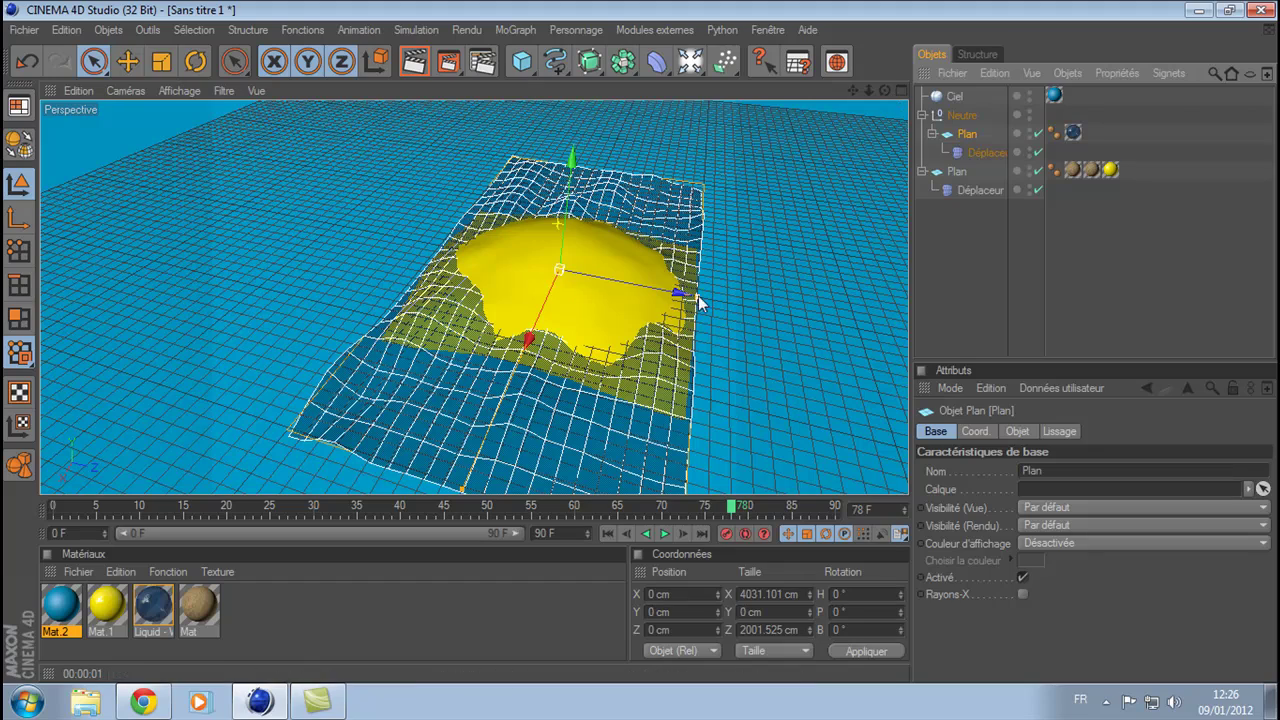
pyautogui.moveTo(698, 296); pyautogui.dragTo(868, 330)
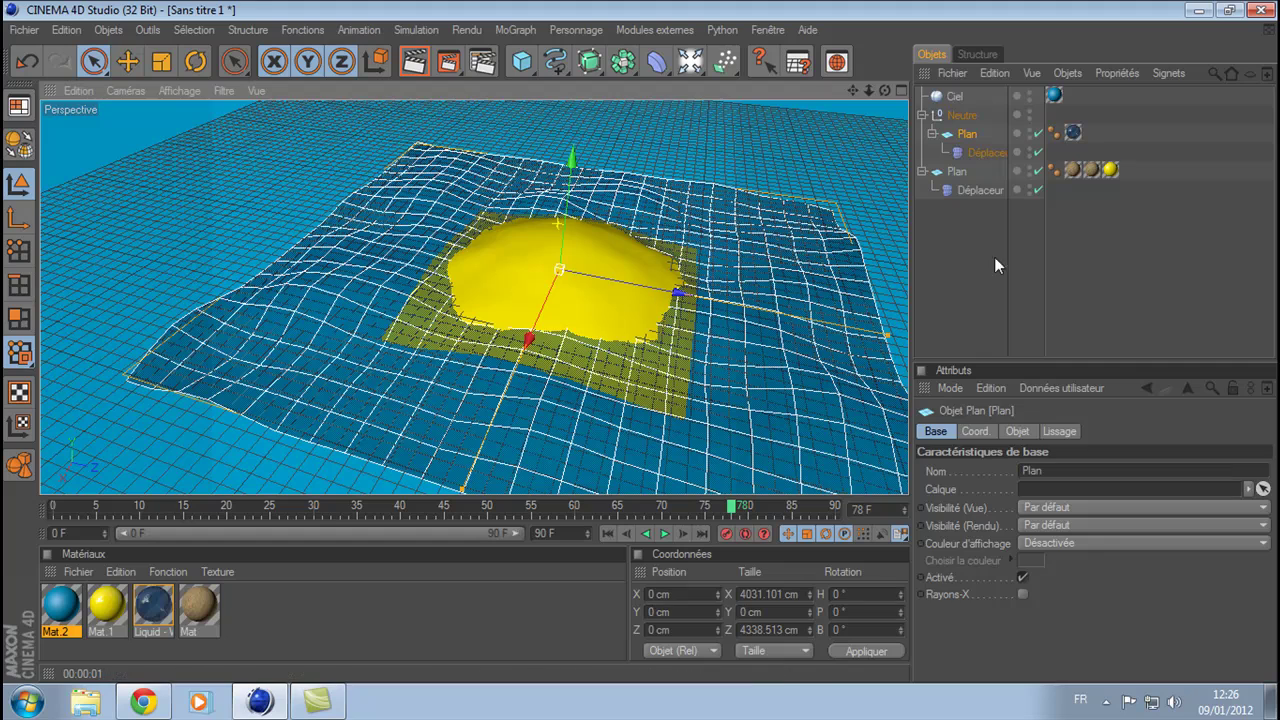
pyautogui.click(994, 257)
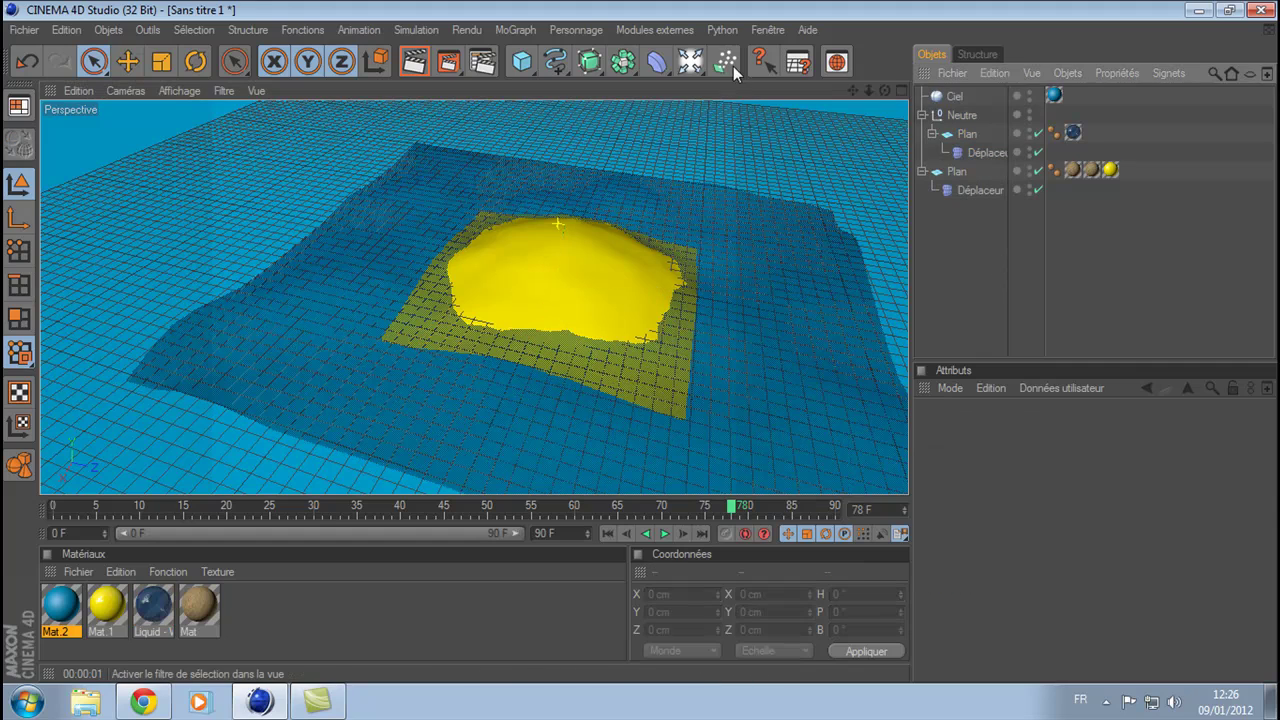
pyautogui.click(426, 64)
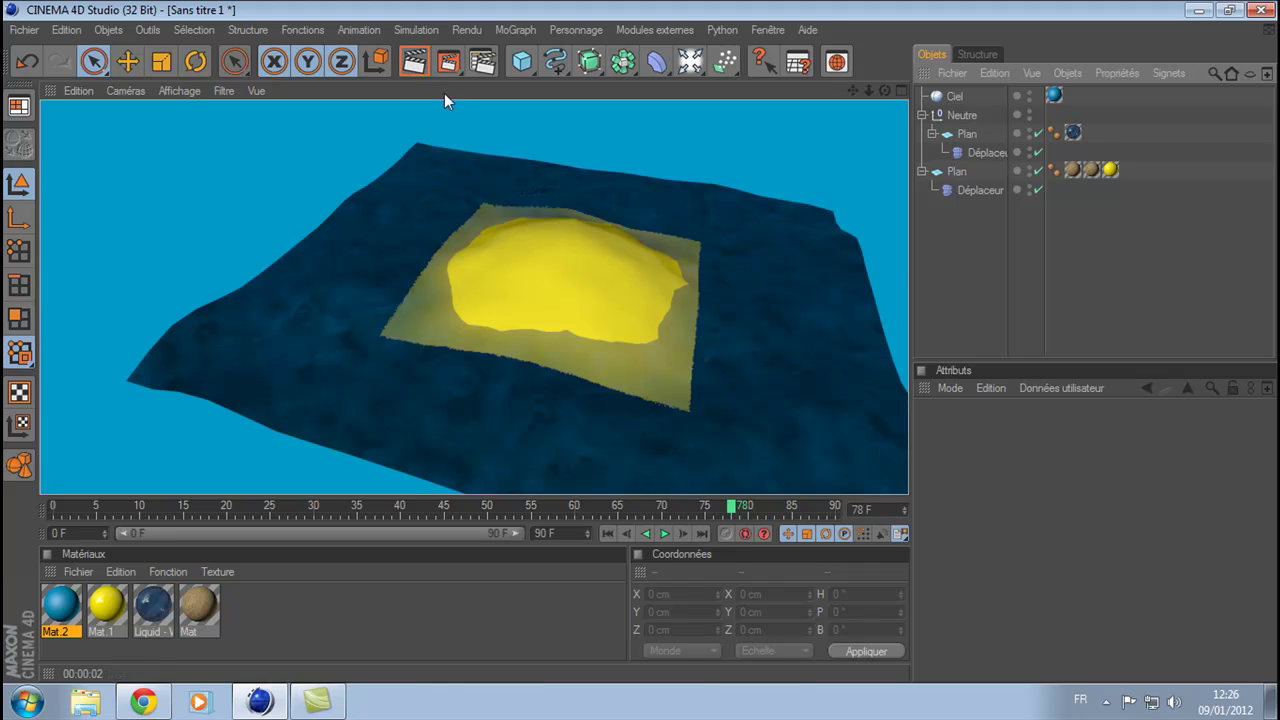
# Return to the first frame, set the animation's end to 400 F and play the animation
pyautogui.click(996, 306)
pyautogui.click(608, 533)
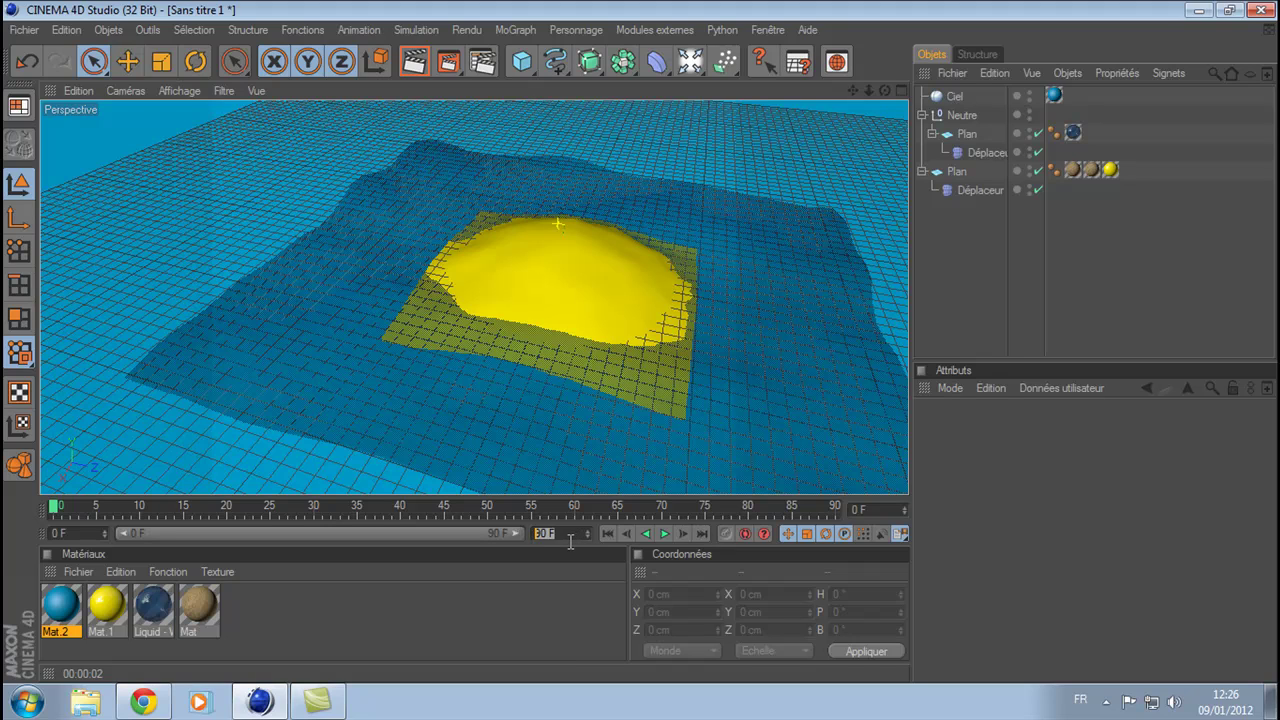
pyautogui.write('400')
pyautogui.press('Return')
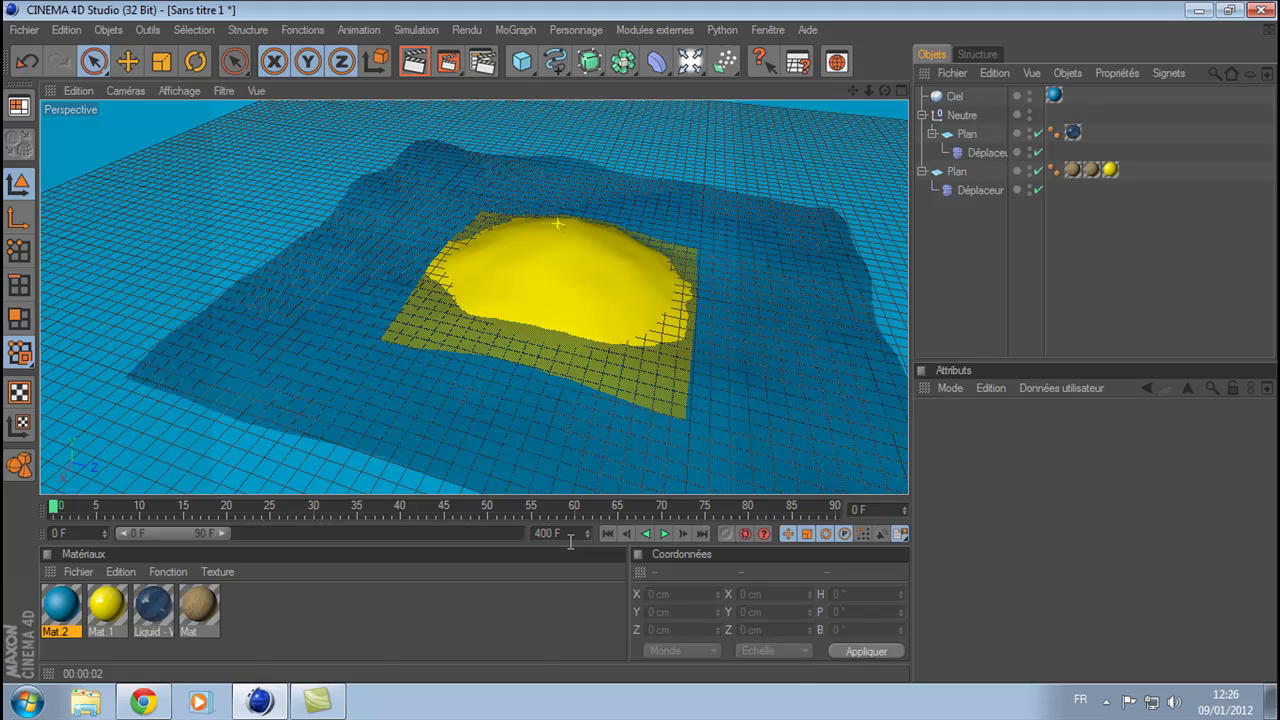
pyautogui.click(667, 533)
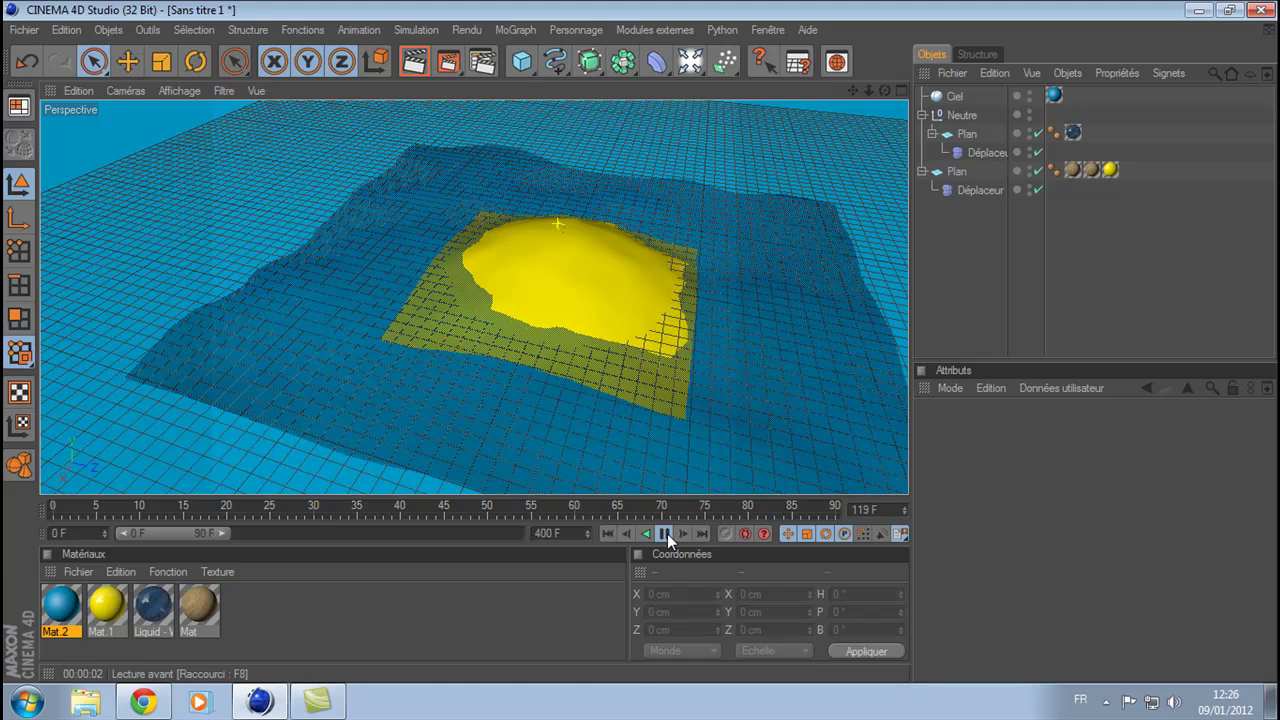
pyautogui.click(664, 533)
# Shorten the animation's end to 40 F and play it briefly
pyautogui.doubleClick(548, 533)
pyautogui.press('Return')
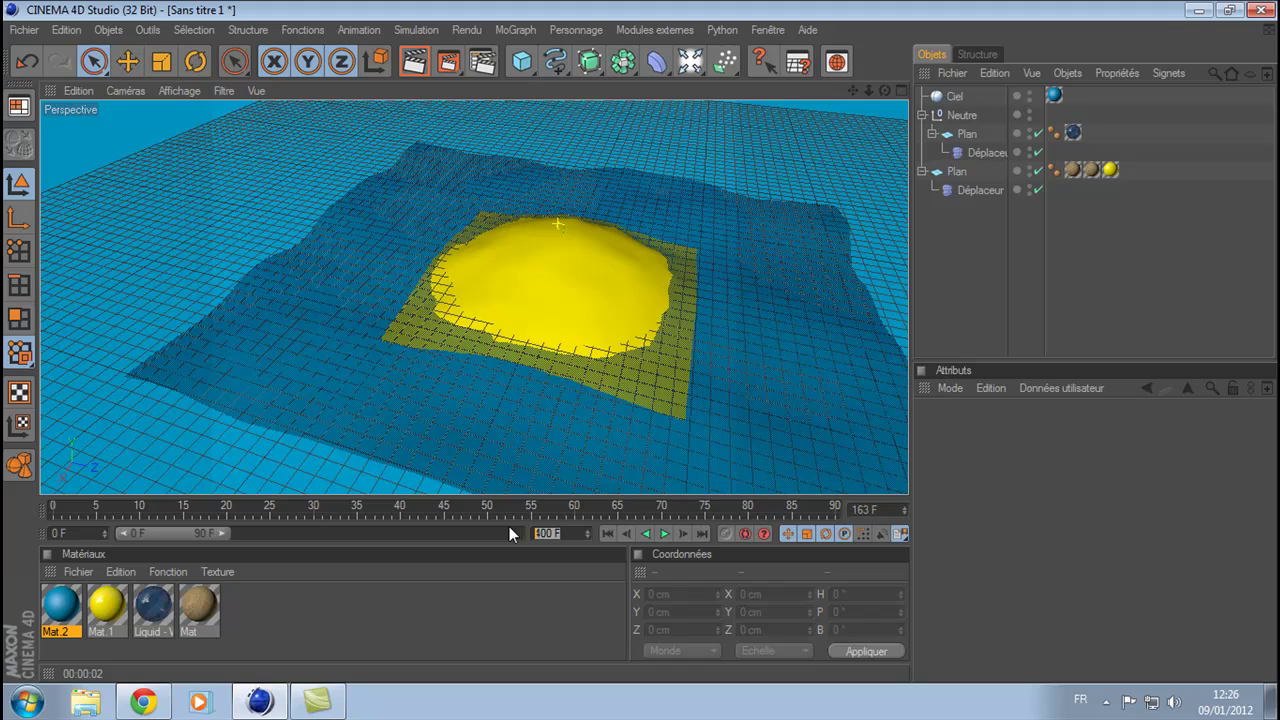
pyautogui.press('BackSpace')
pyautogui.press('Return')
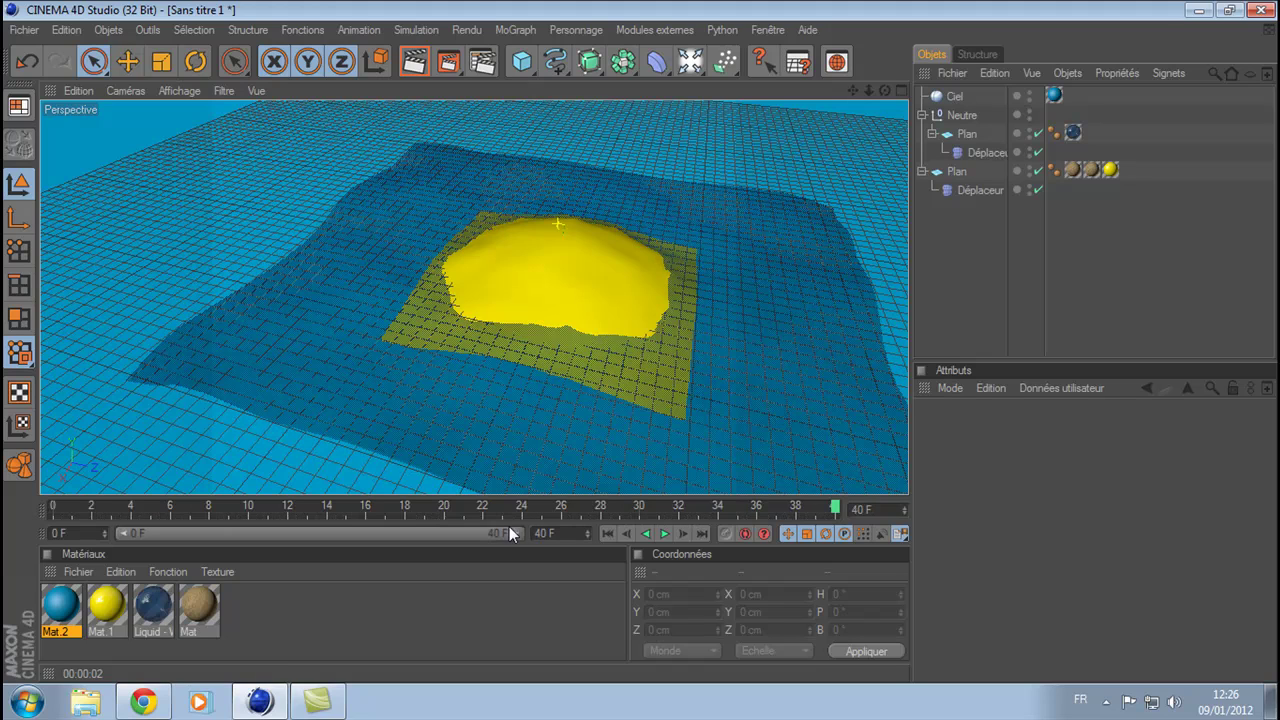
pyautogui.click(665, 533)
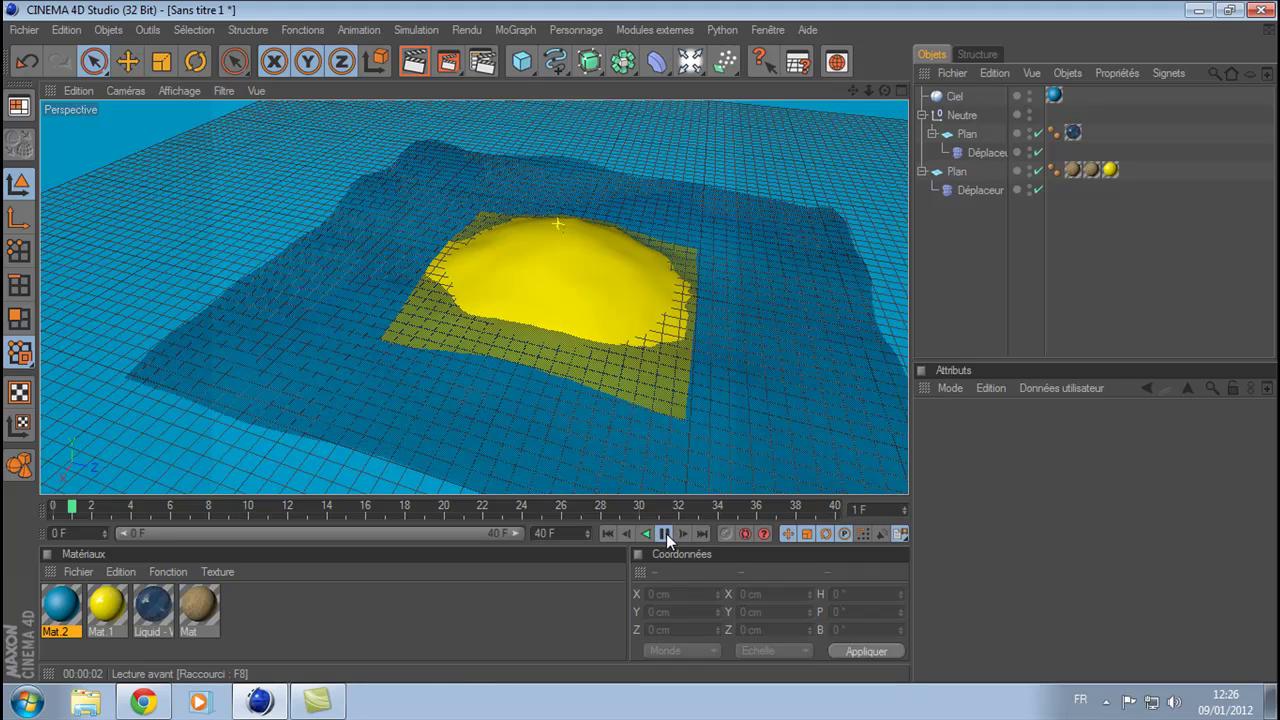
pyautogui.click(666, 533)
# Set the animation's end to 90 F, play it briefly and return to the first frame
pyautogui.moveTo(561, 534); pyautogui.dragTo(496, 523)
pyautogui.write('9')
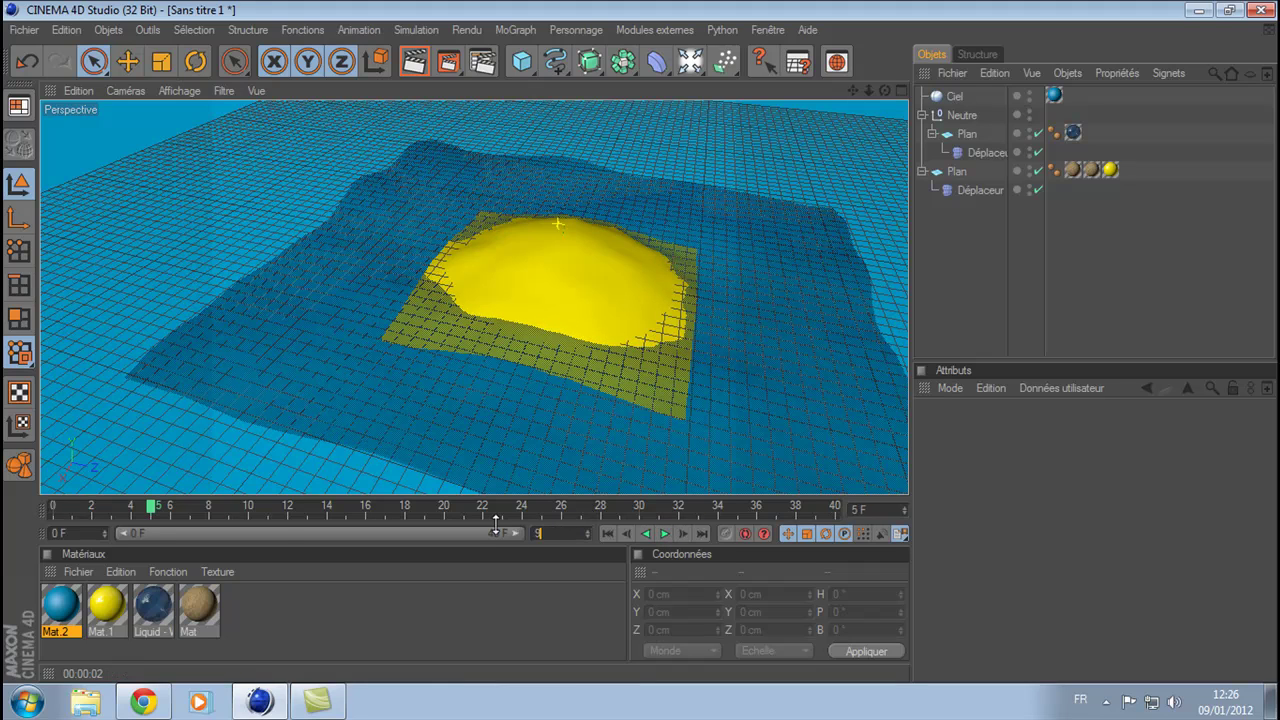
pyautogui.write('0')
pyautogui.press('Return')
pyautogui.click(665, 533)
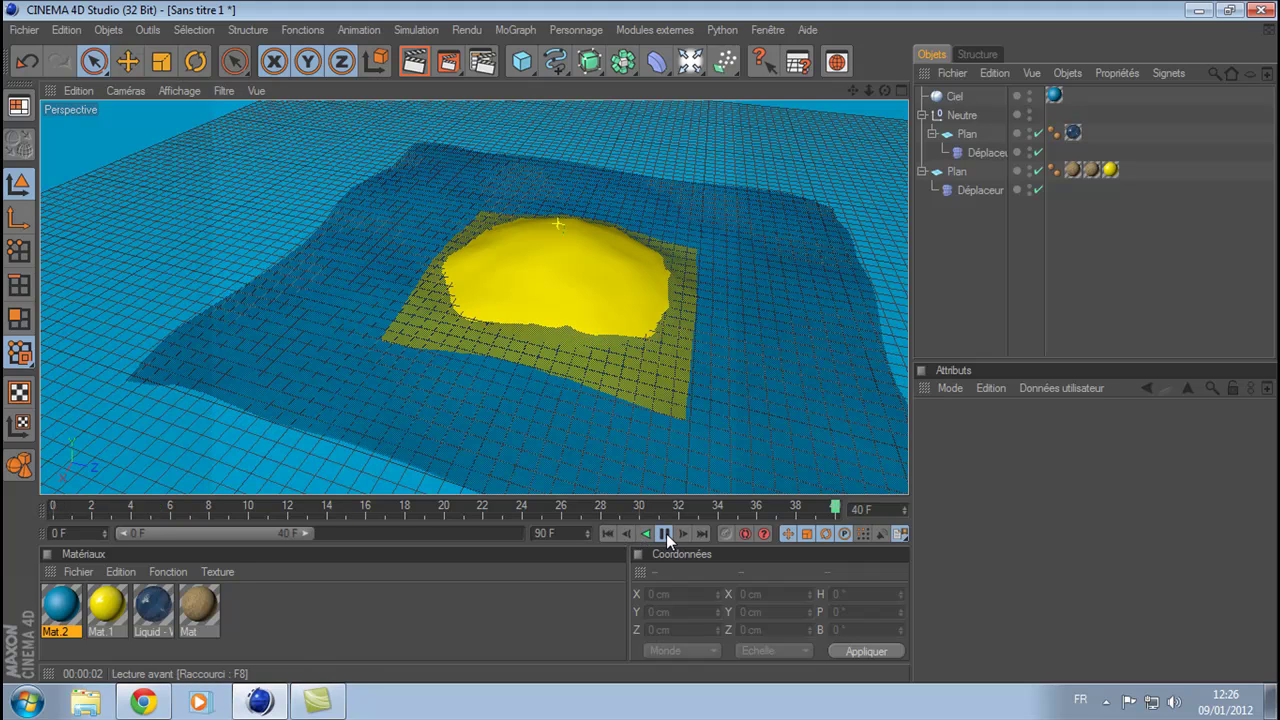
pyautogui.click(666, 533)
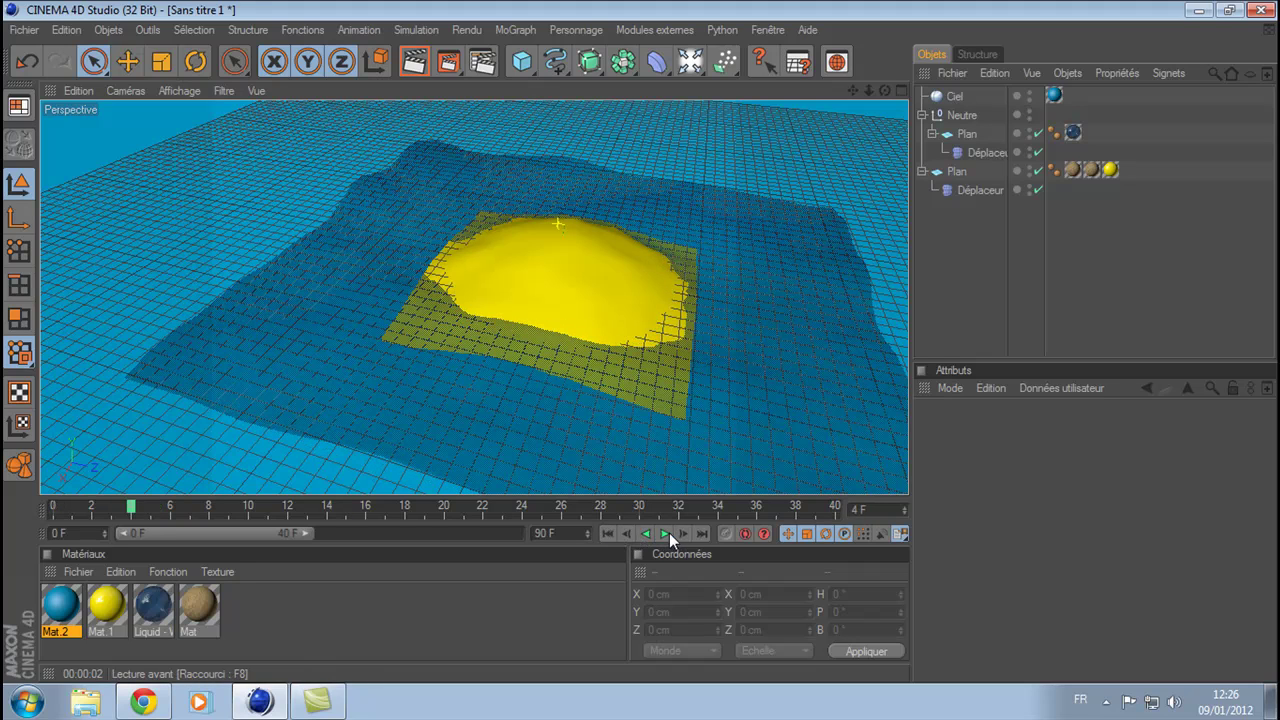
pyautogui.click(607, 533)
# Configure the render output with the HDV/HDTV 720 25 preset and set Images to Toutes les images
pyautogui.click(484, 63)
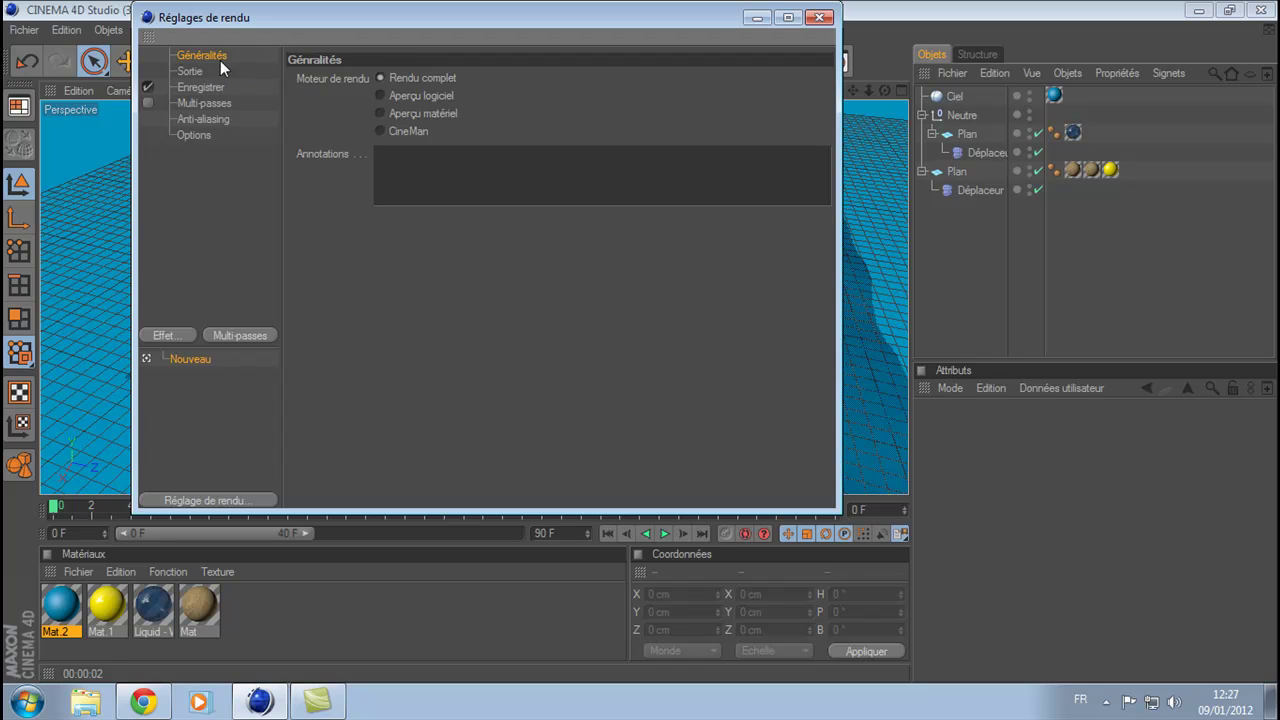
pyautogui.click(188, 72)
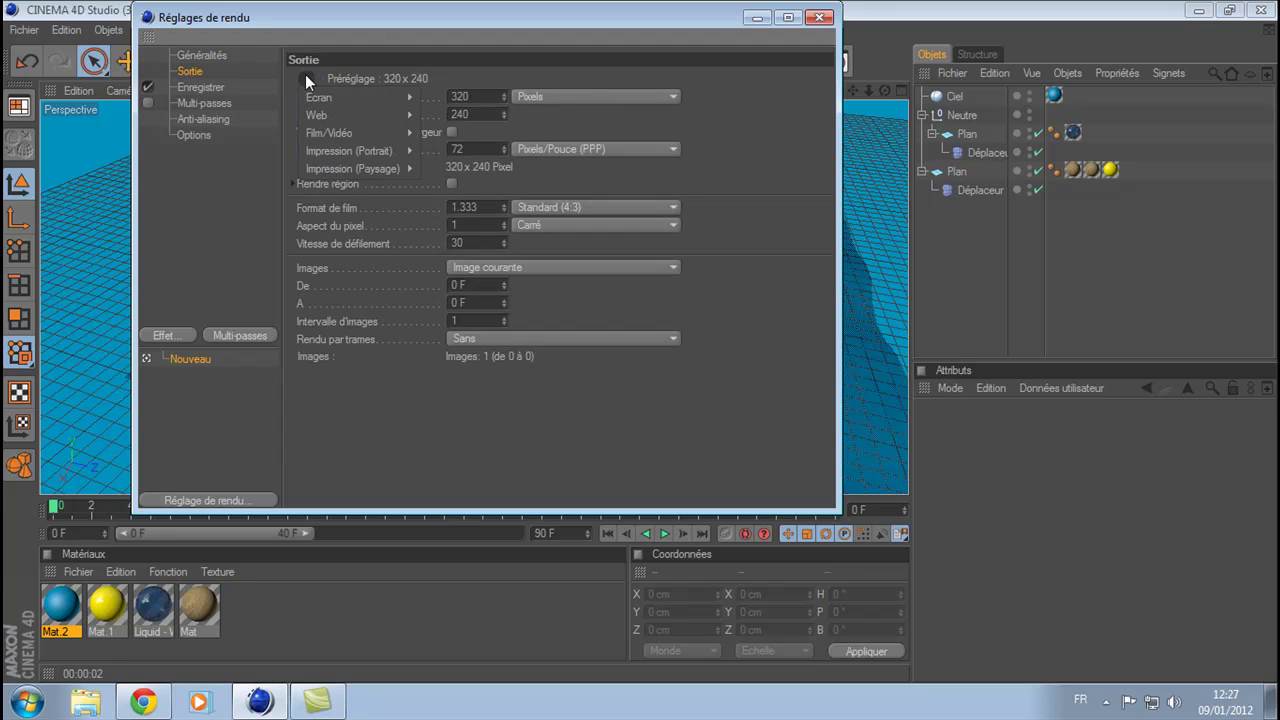
pyautogui.click(305, 79)
pyautogui.moveTo(306, 90)
pyautogui.moveTo(347, 134)
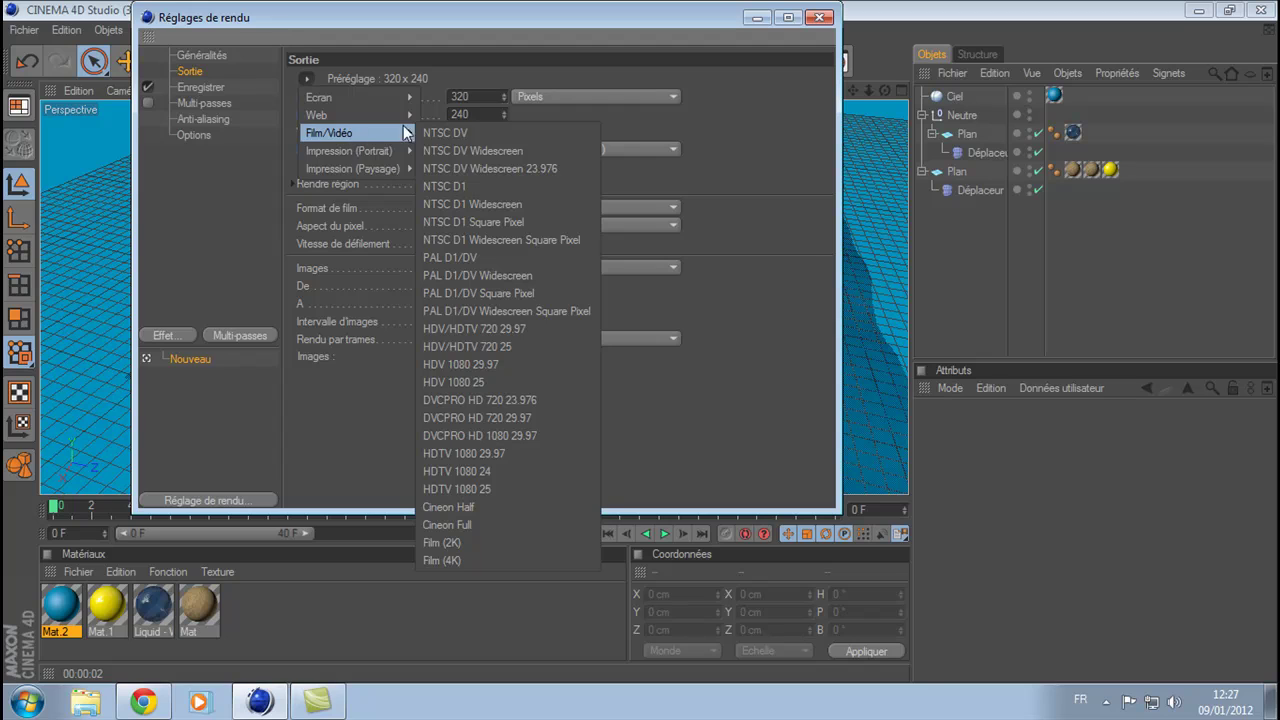
pyautogui.click(525, 345)
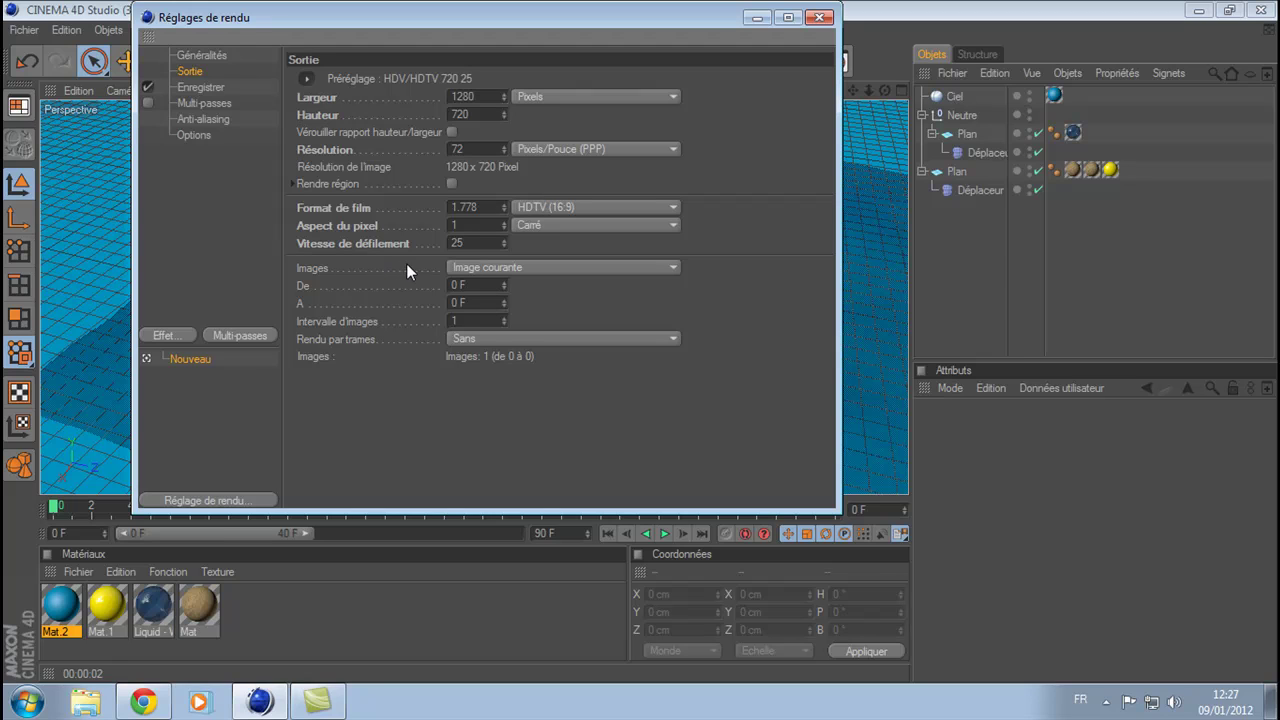
pyautogui.click(495, 268)
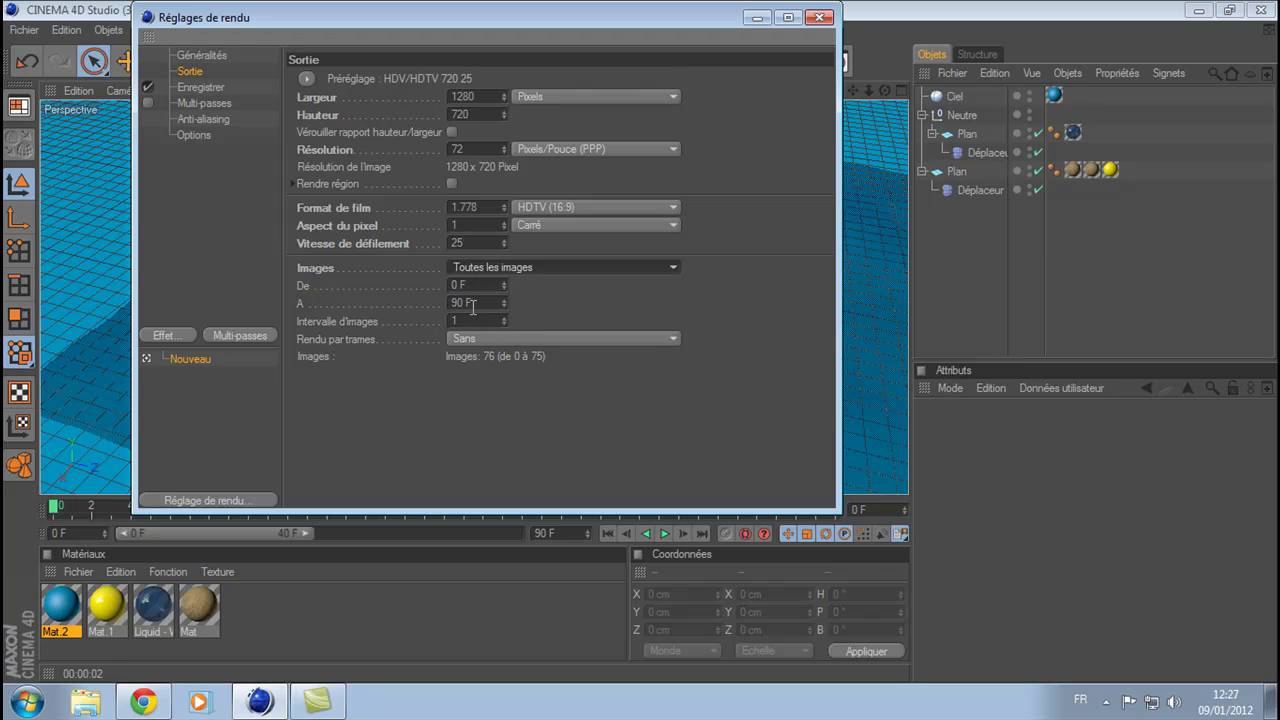
# Set the render's save path to a file named tuto-mer in the vegas folder
pyautogui.click(205, 87)
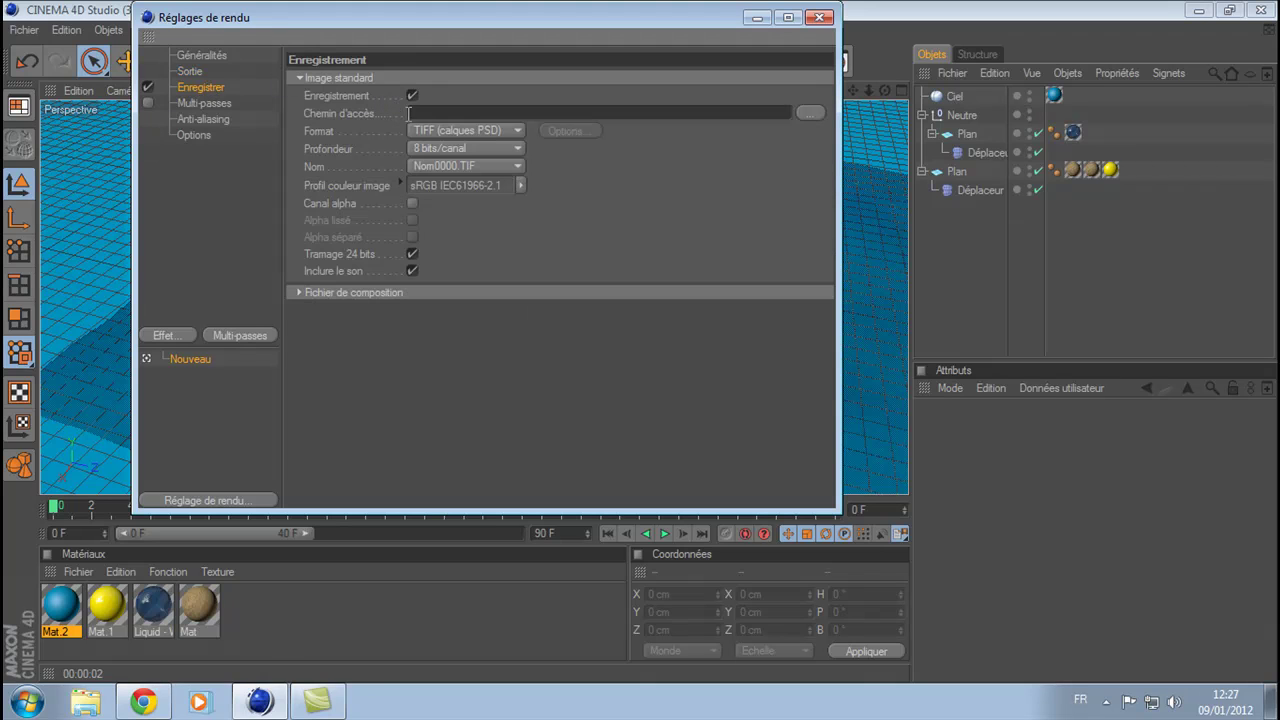
pyautogui.click(805, 112)
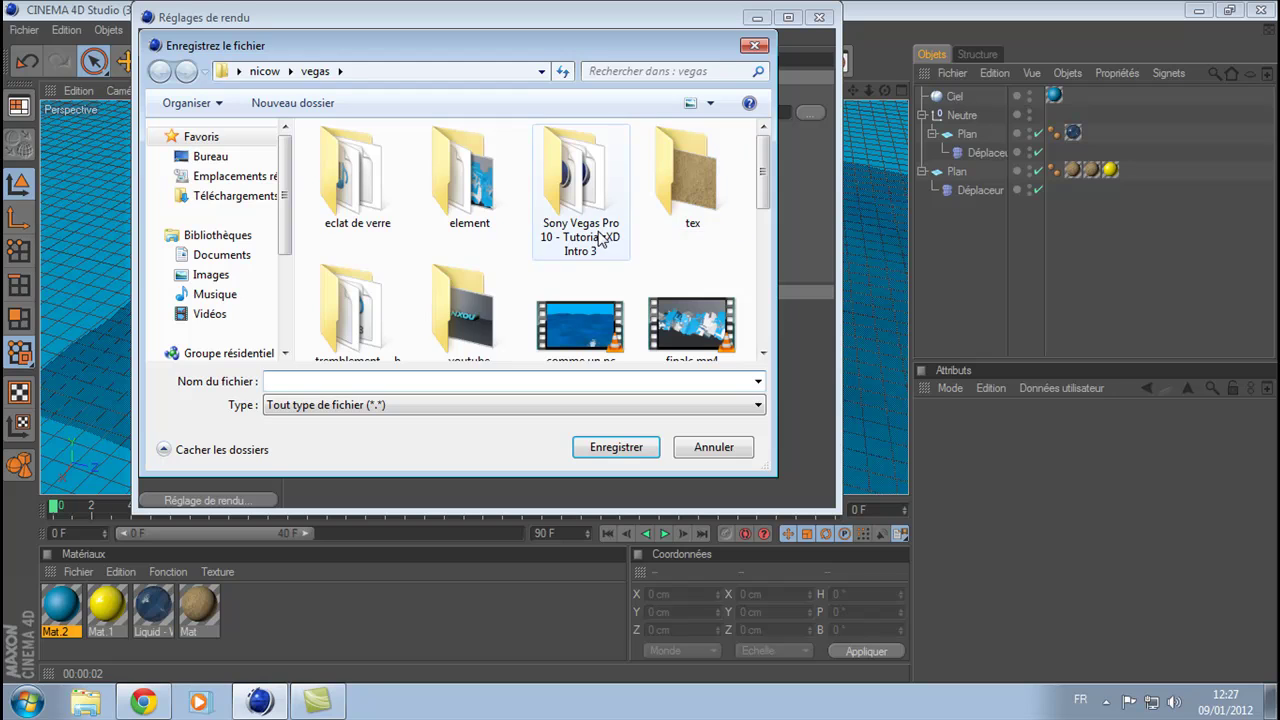
pyautogui.scroll(-5, 523, 331)
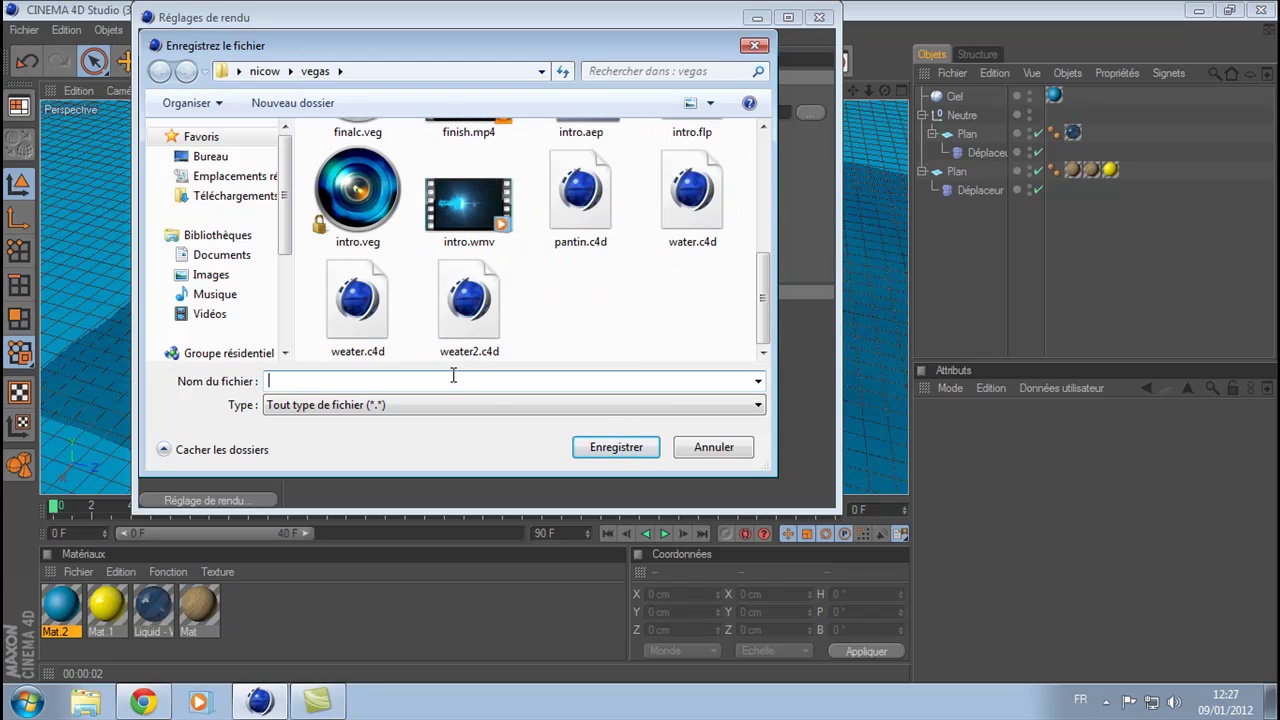
pyautogui.write('tuto-mer')
pyautogui.press('Return')
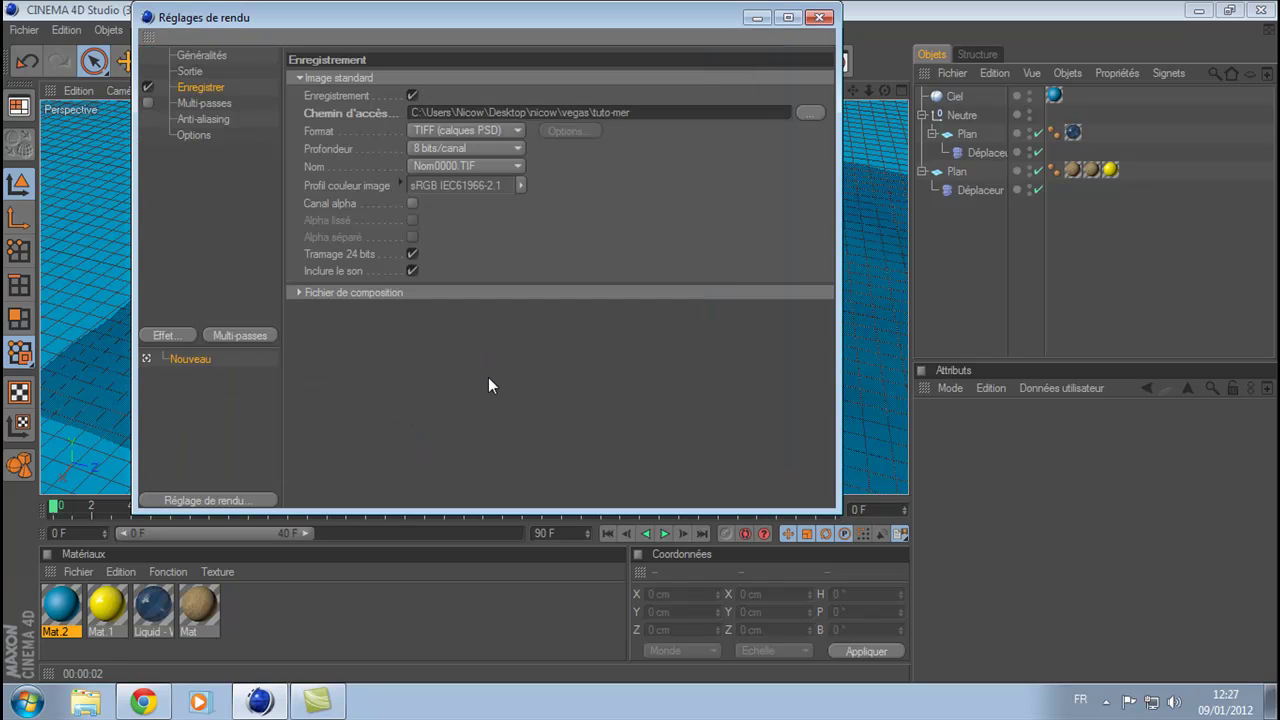
# Set the saved render's format to Film AVI, keeping the depth at 8 bits/canal
pyautogui.click(492, 130)
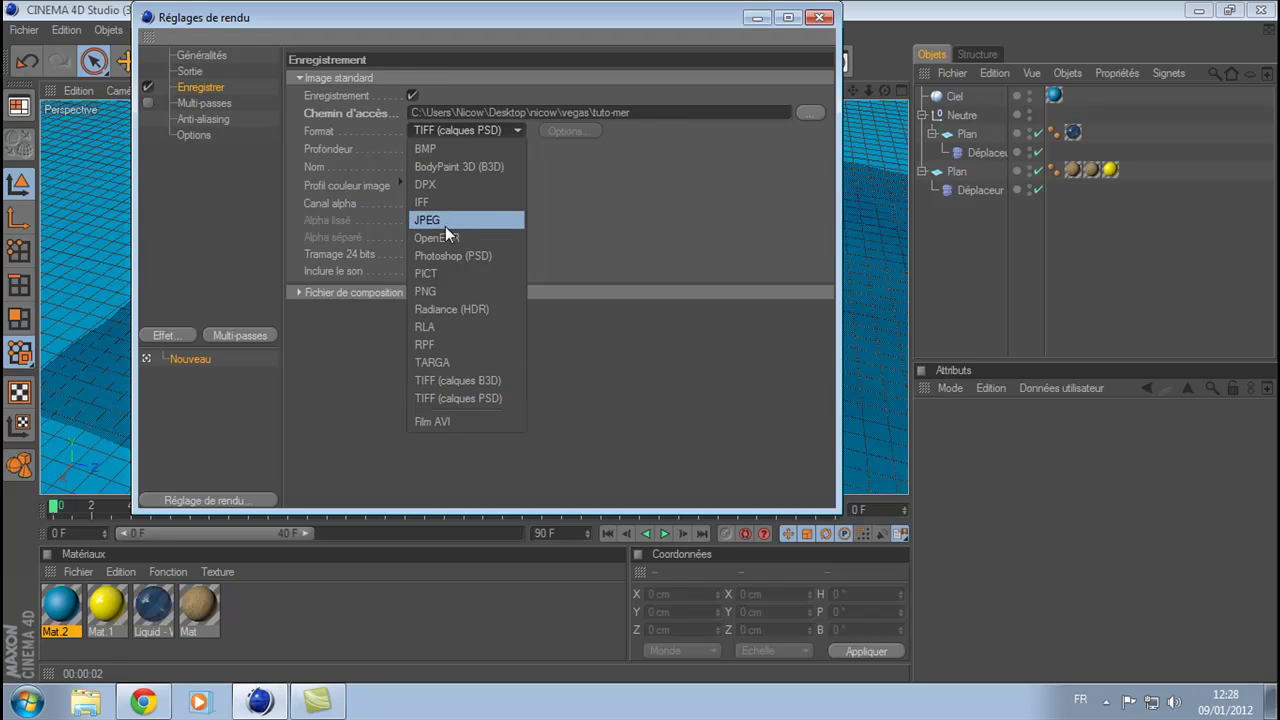
pyautogui.click(436, 423)
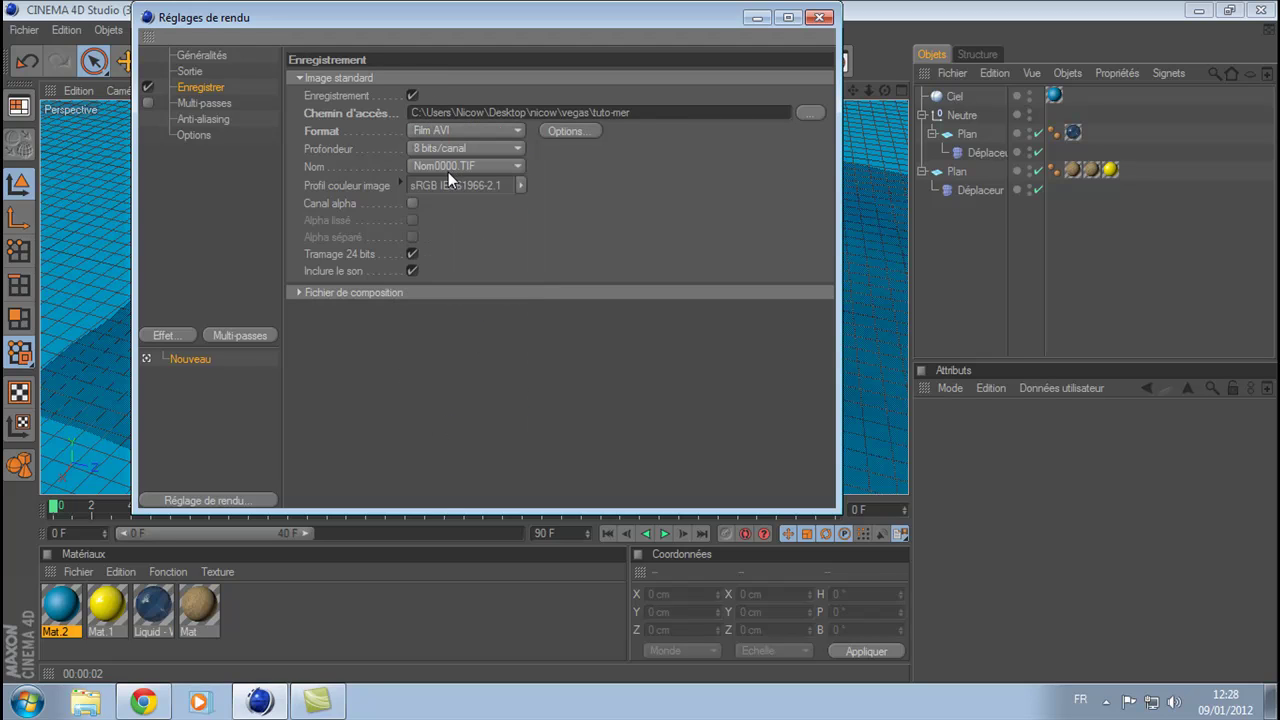
pyautogui.click(502, 149)
pyautogui.click(502, 149)
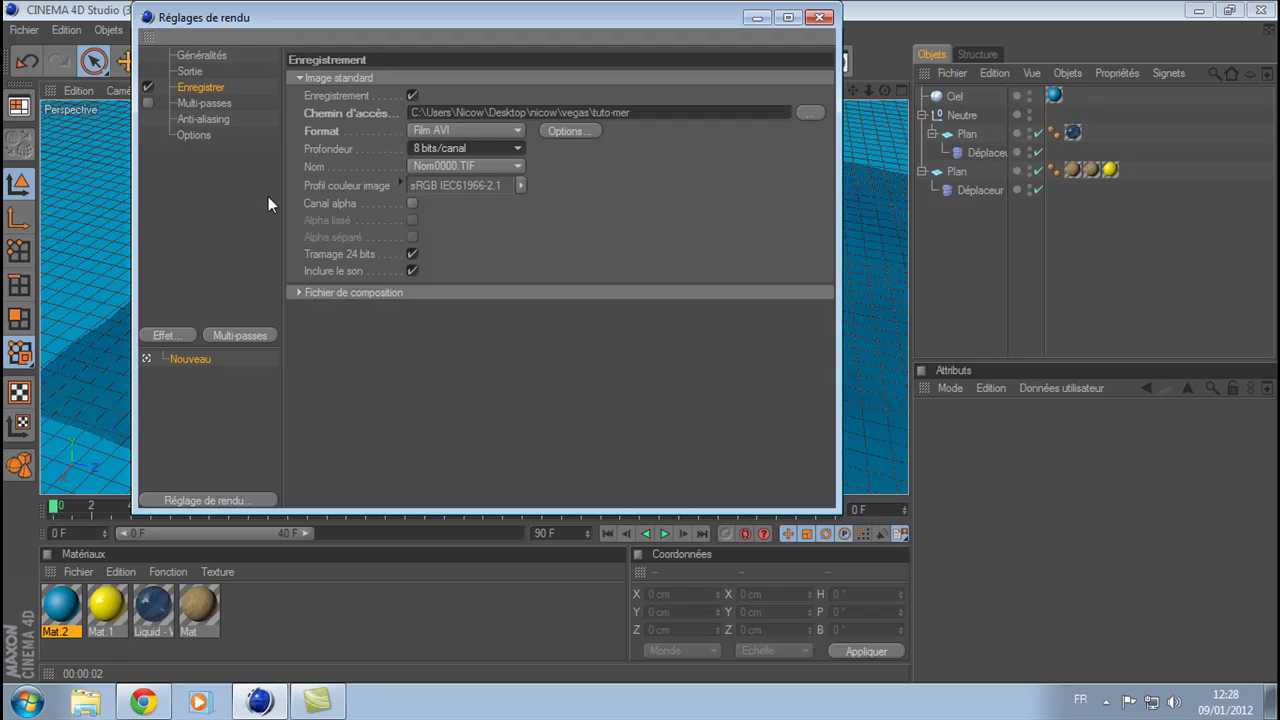
# Review the Multi-passes, Anti-aliasing and Options render settings, close them and start rendering the animation in the Visualiseur
pyautogui.click(193, 103)
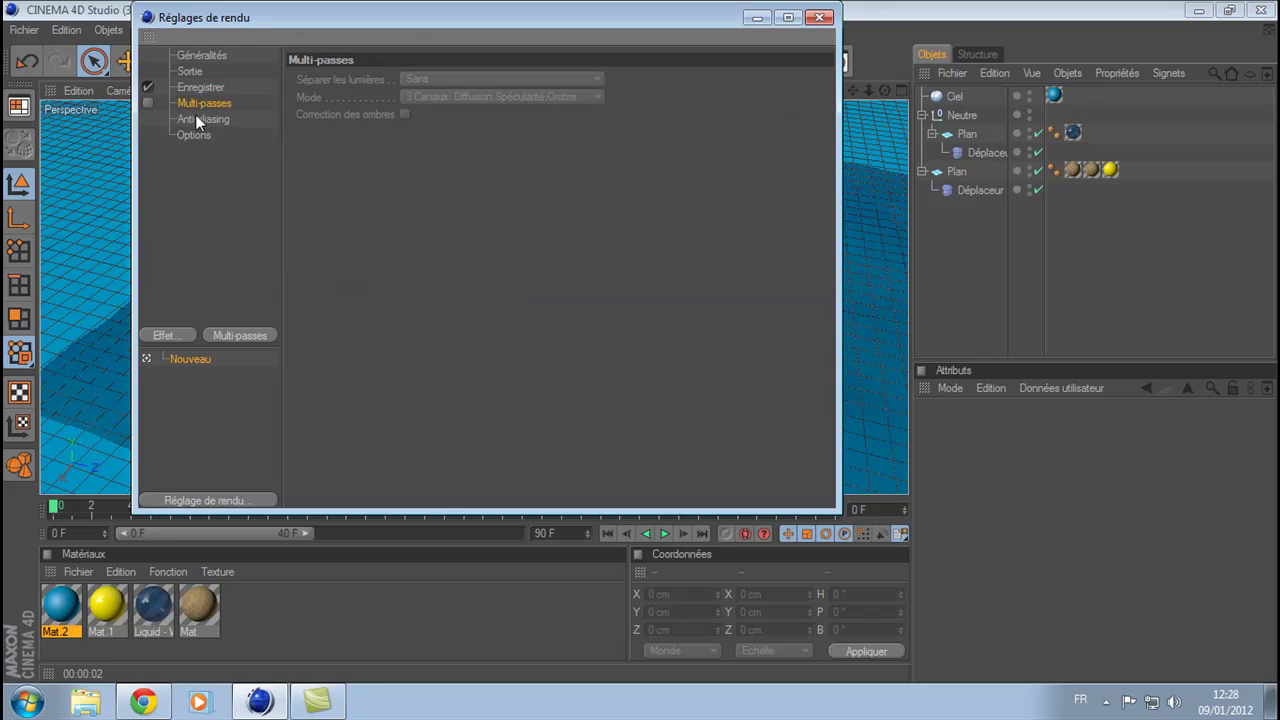
pyautogui.click(197, 120)
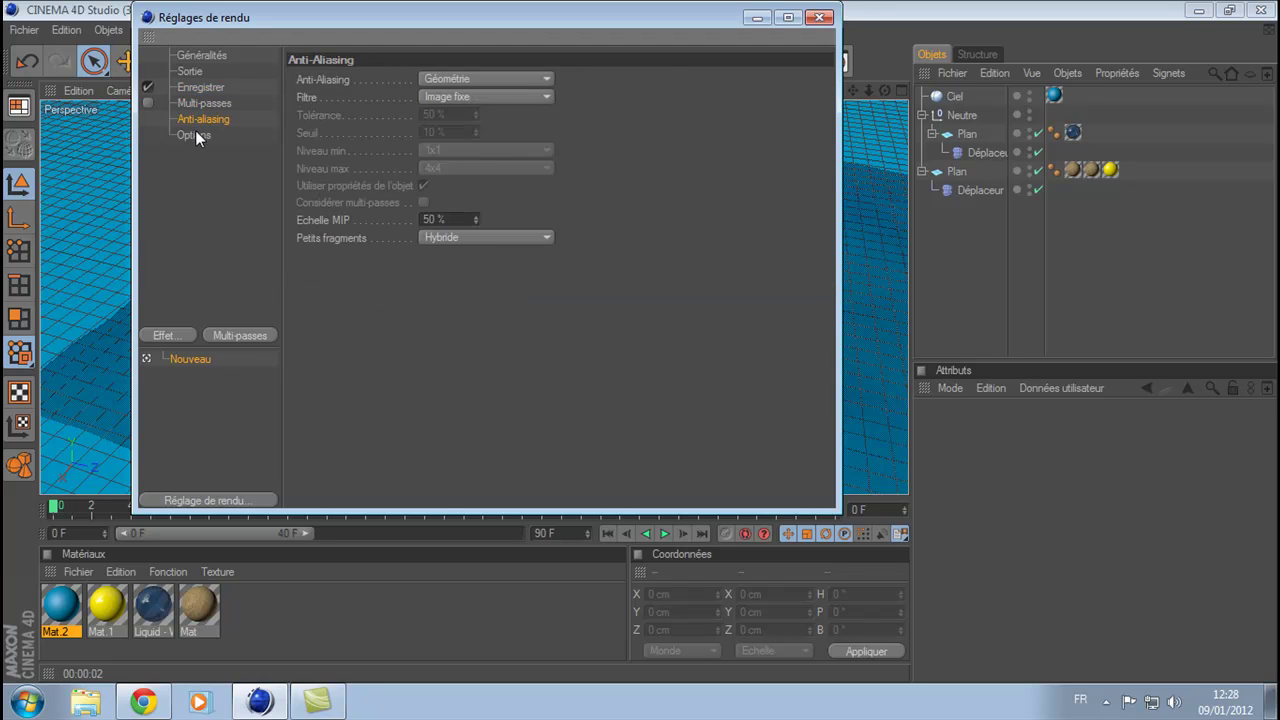
pyautogui.click(195, 134)
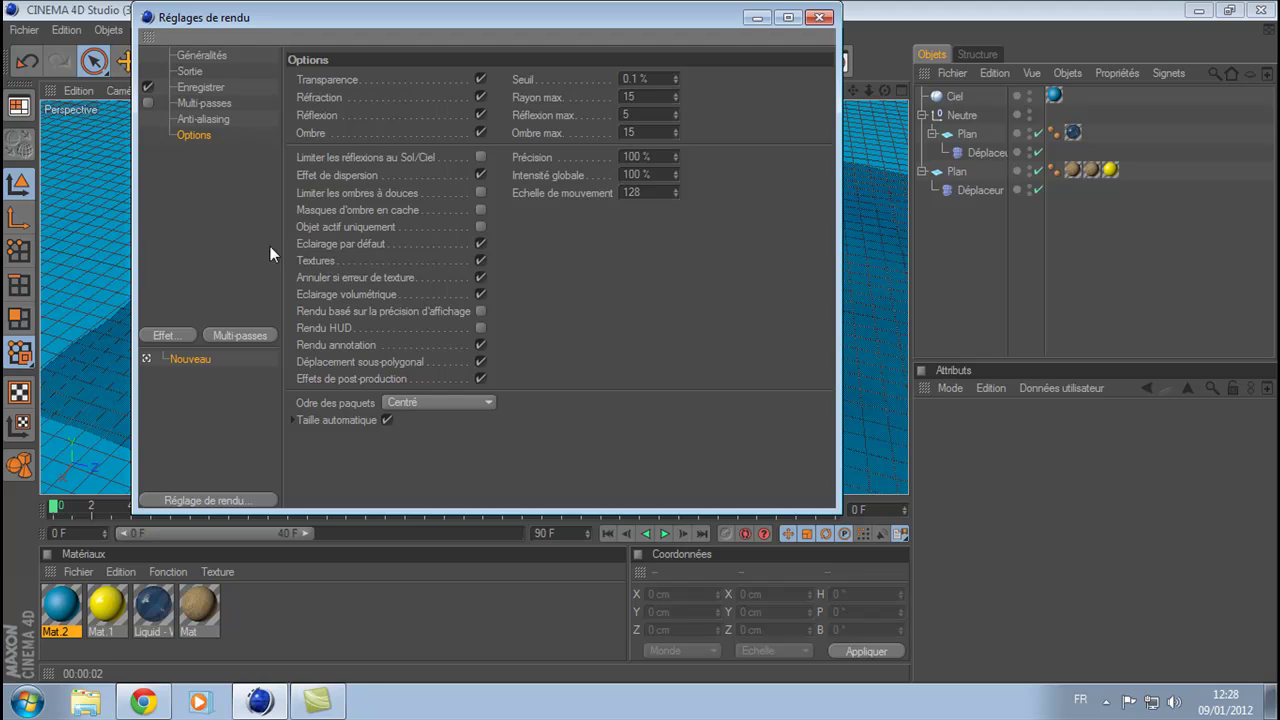
pyautogui.click(819, 17)
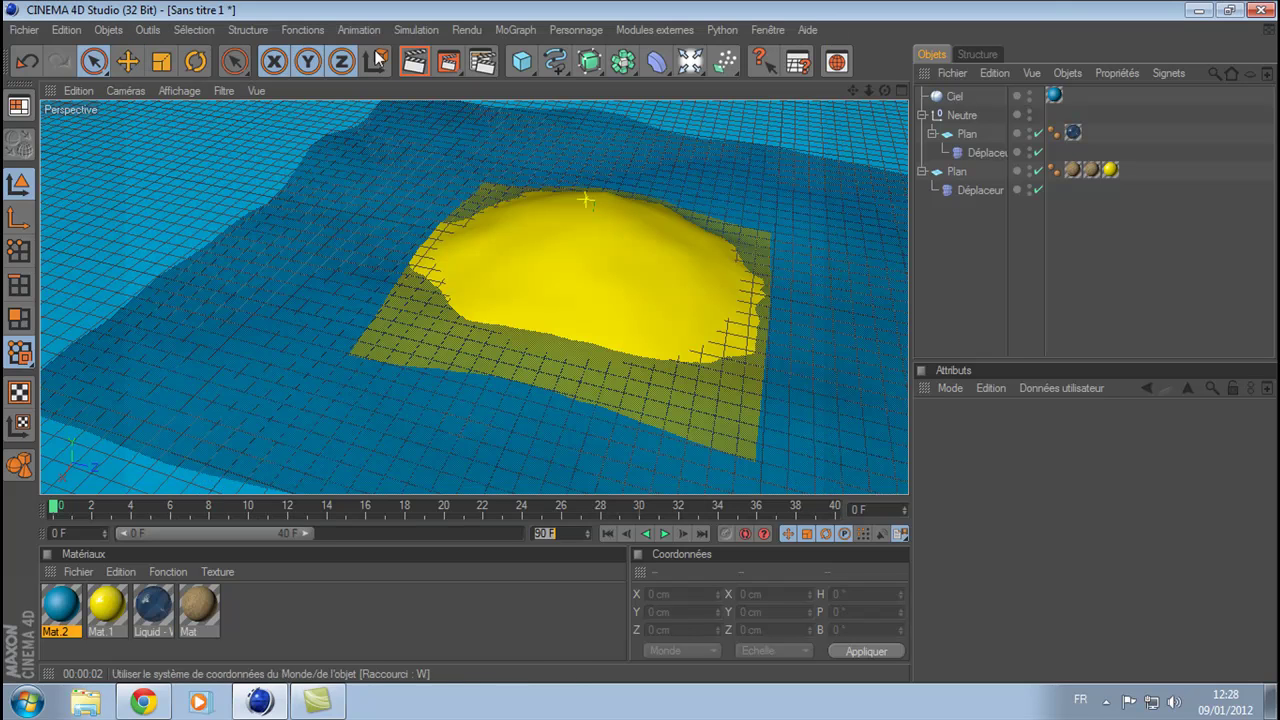
pyautogui.click(449, 62)
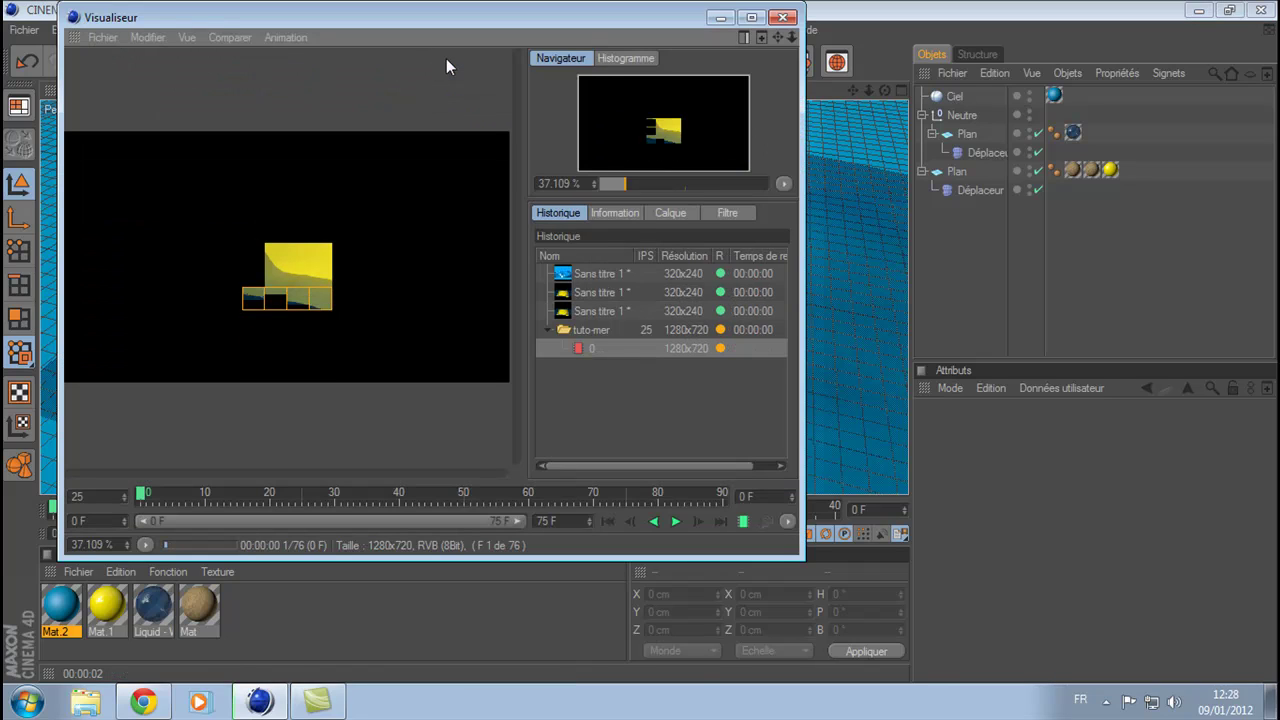